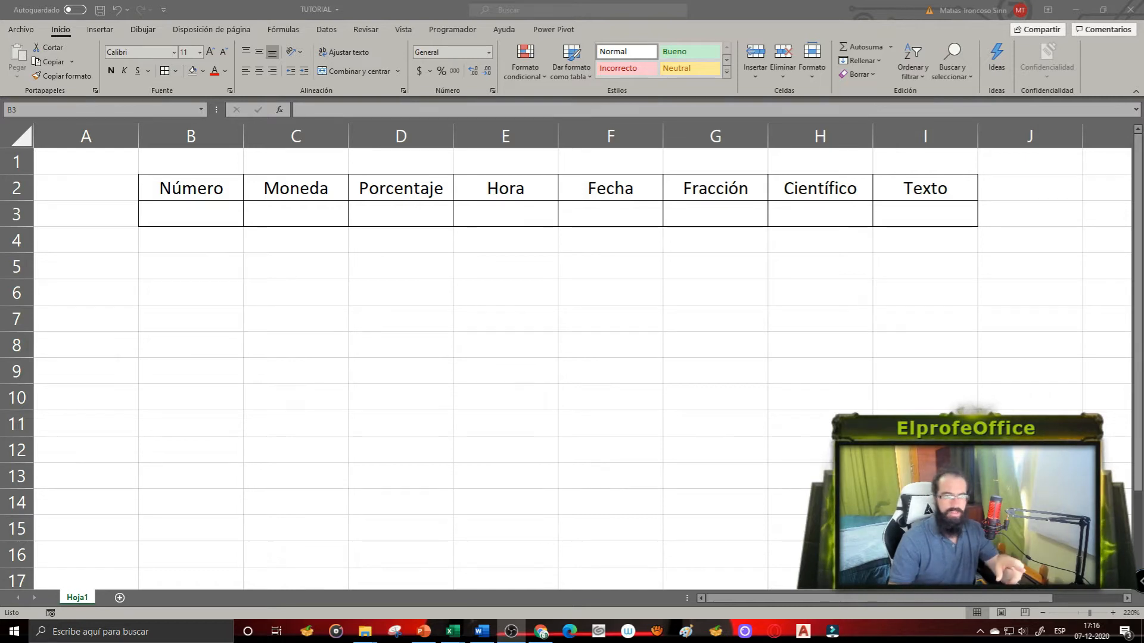
- Enter 100 in B3 under Número, 100,5 in B4 and 100.5 in B5
click(204, 210)
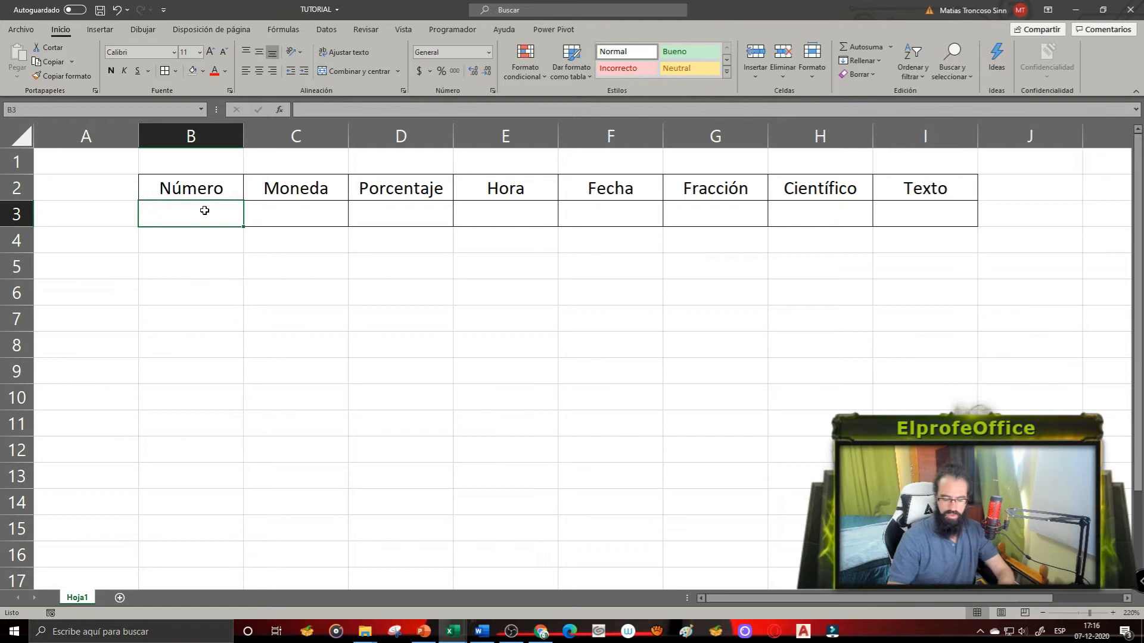
text(100)
key(Return)
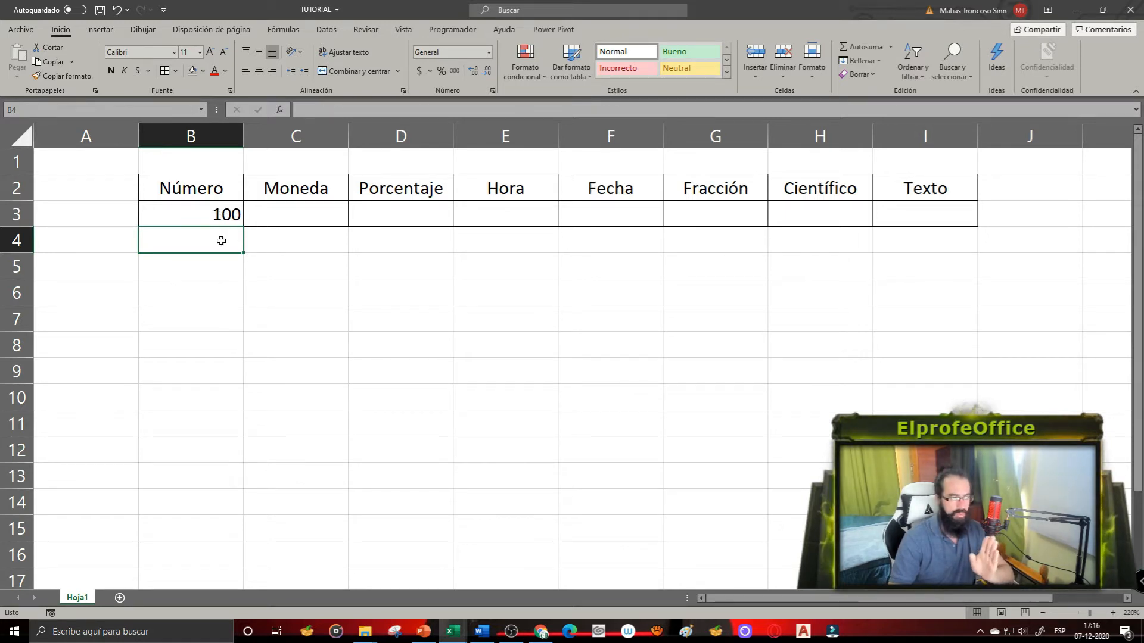
text(100,5)
key(Return)
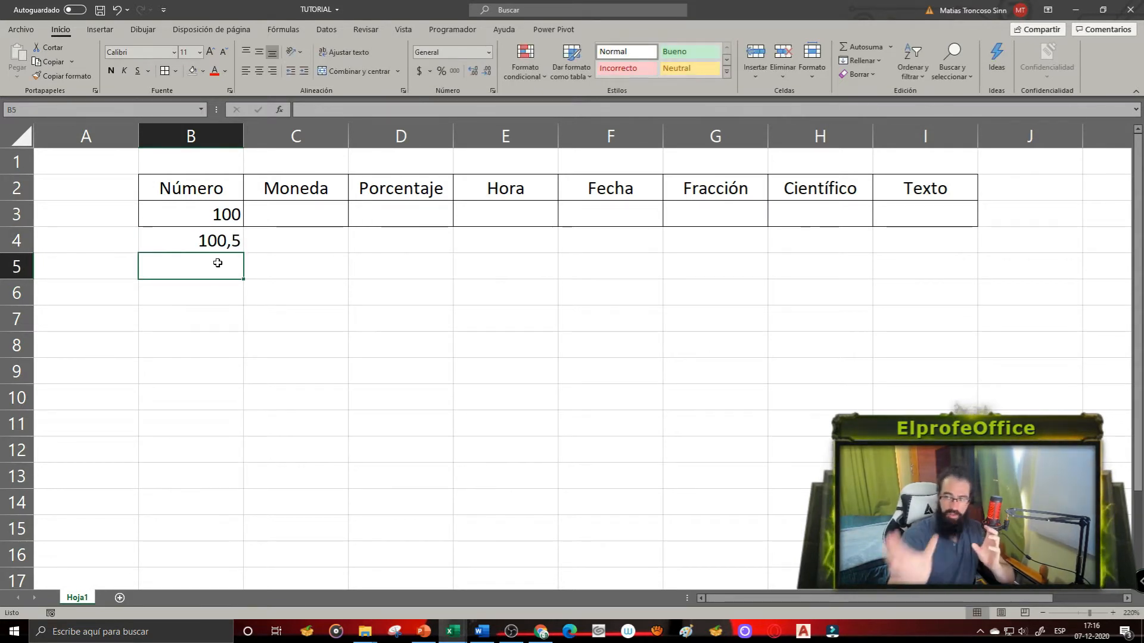
text(10)
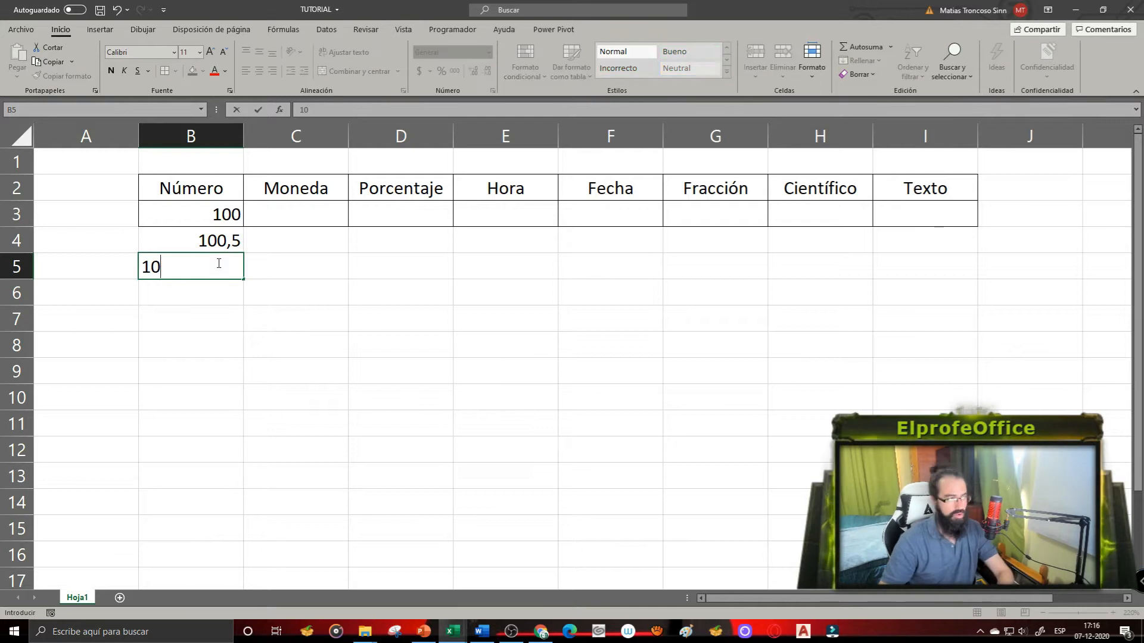
text(0.5)
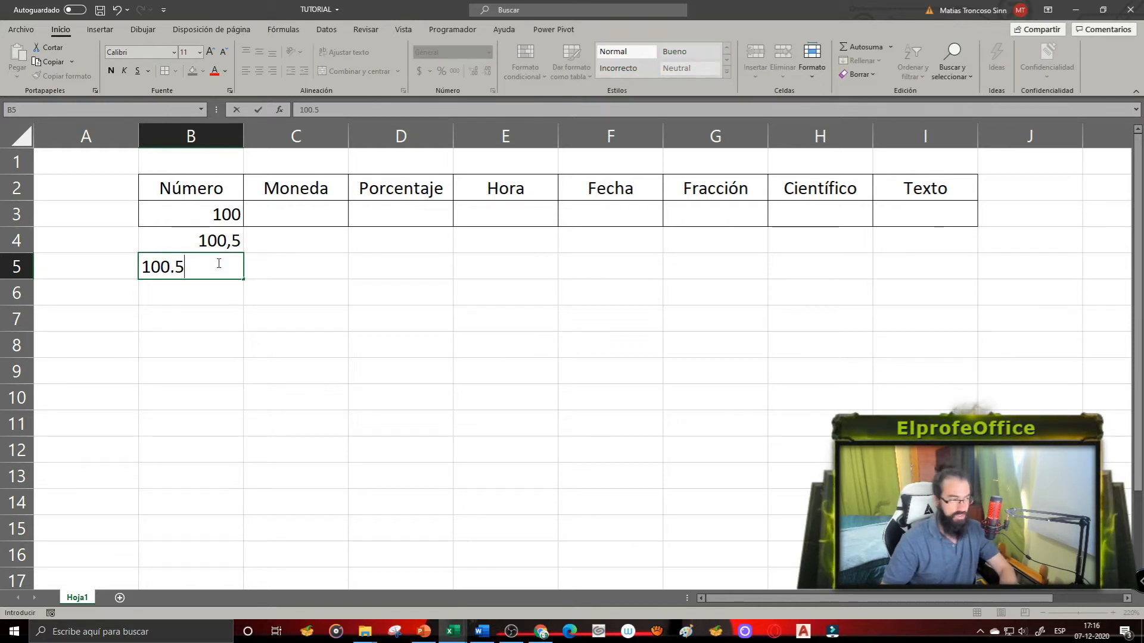
key(Return)
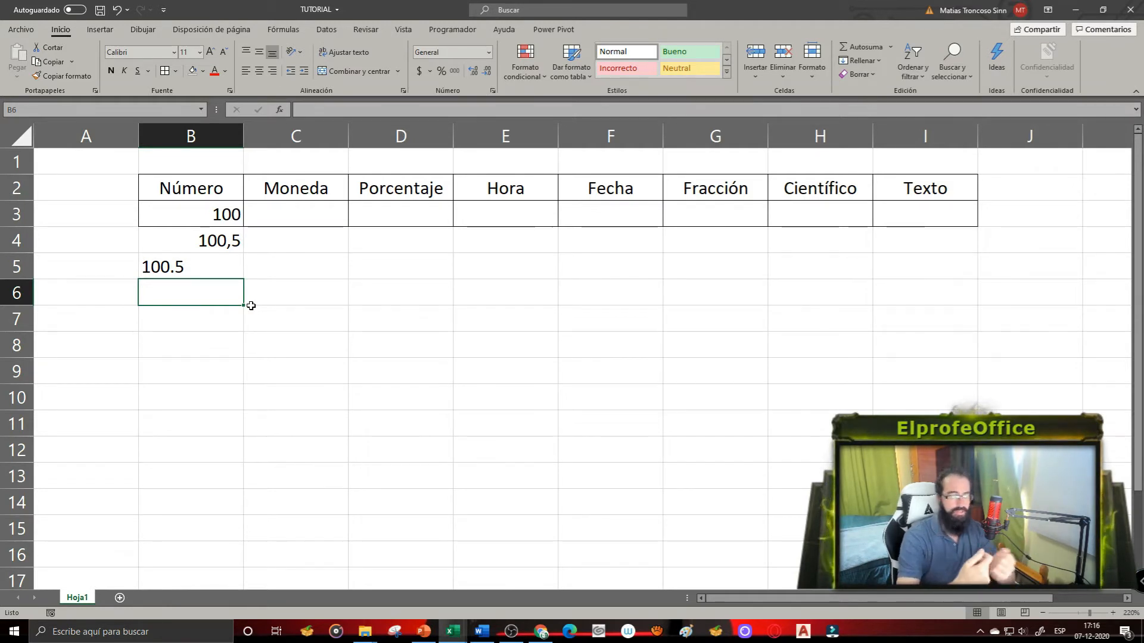
click(221, 265)
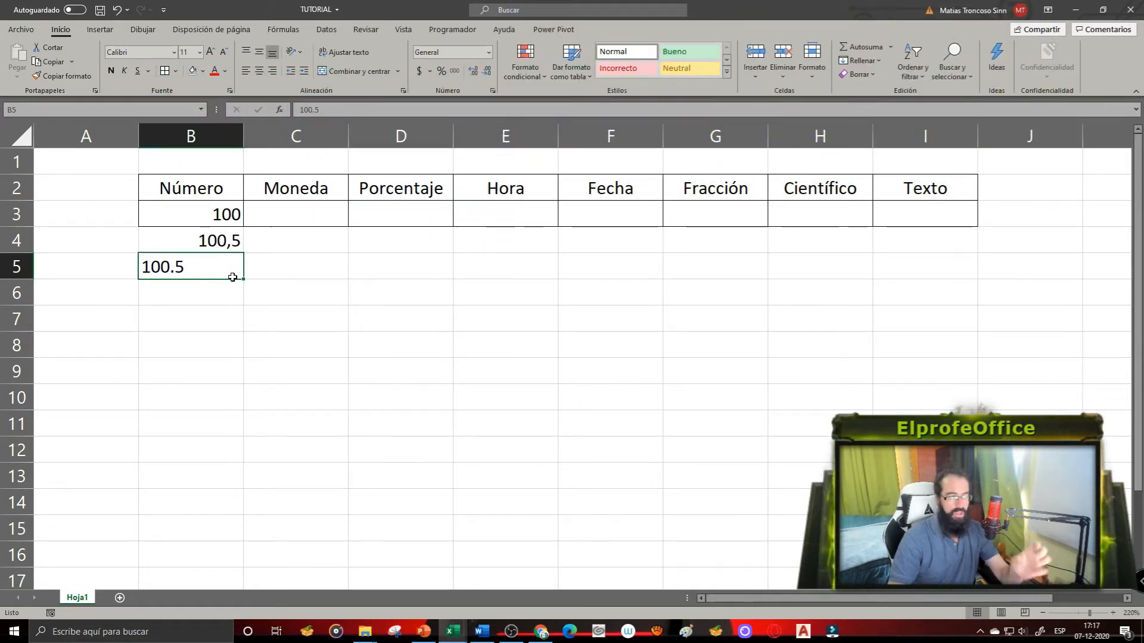
- Enter the value 2 in cells C4 and C5, beside the two decimal entries
click(283, 245)
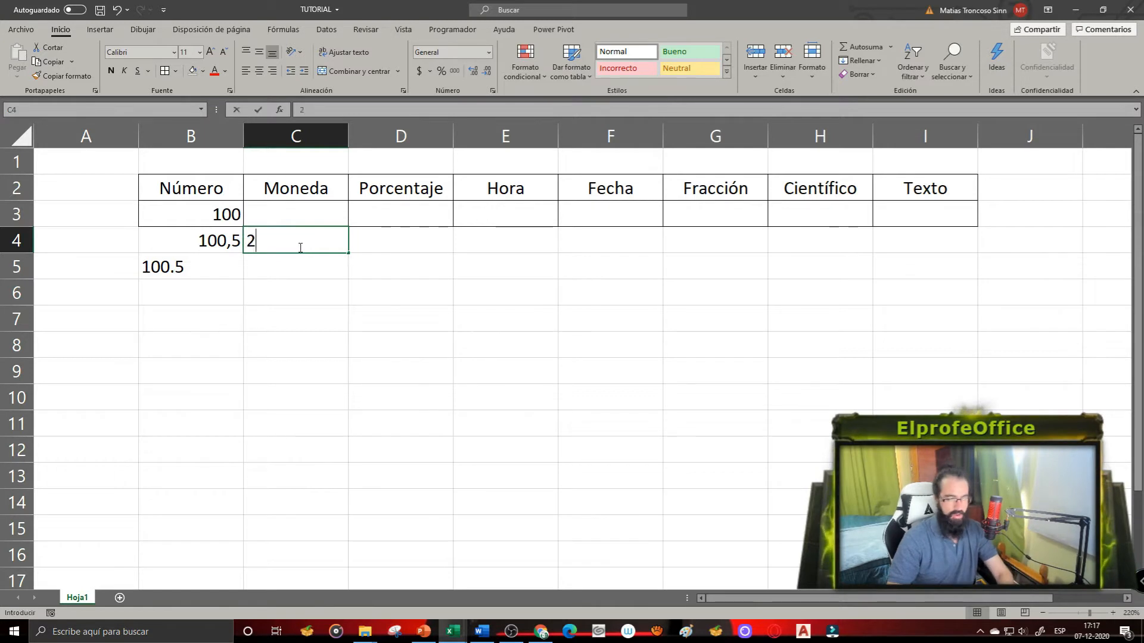
text(2)
key(Return)
text(2)
key(Return)
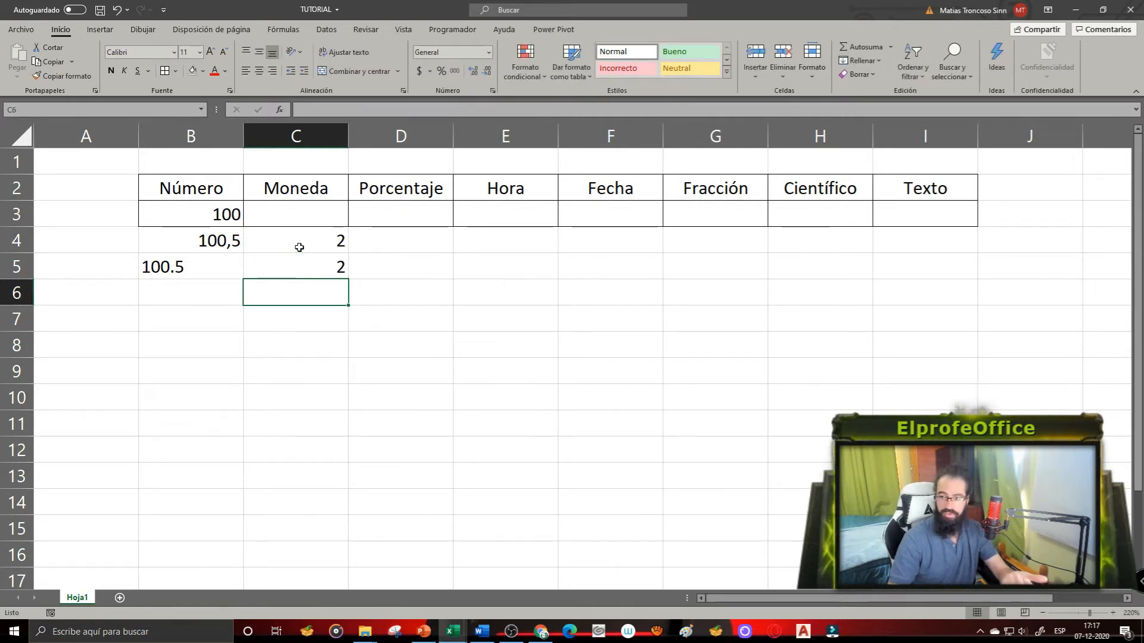
- Move the block B4:C5 to start at B9 and centre its contents horizontally
drag(235, 238, 270, 262)
key(ctrl+c)
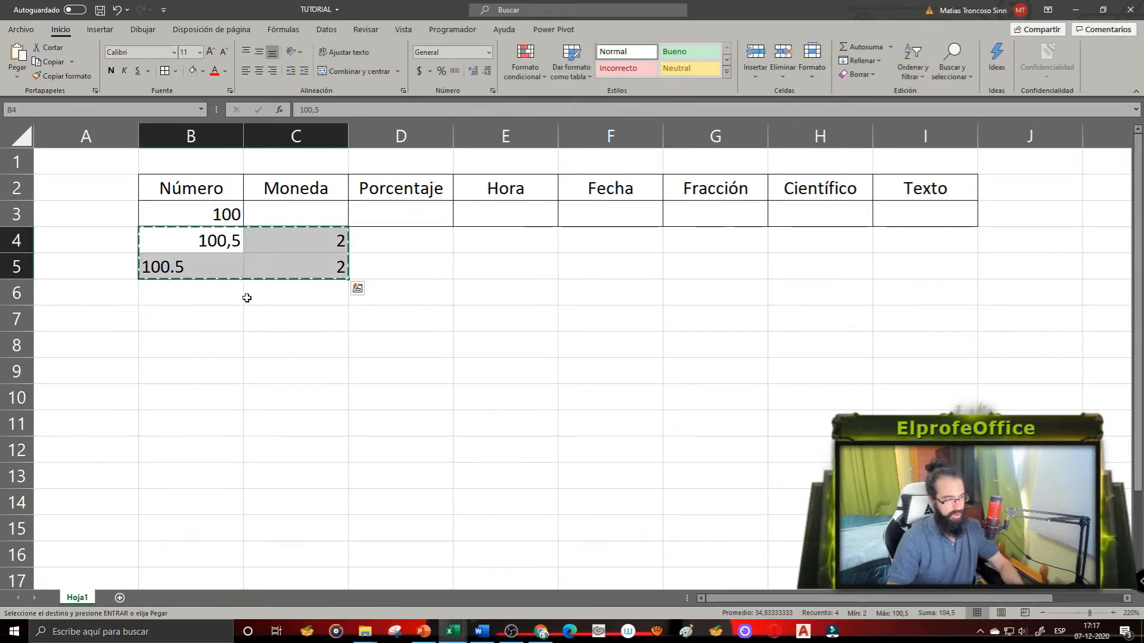
click(194, 368)
key(ctrl+v)
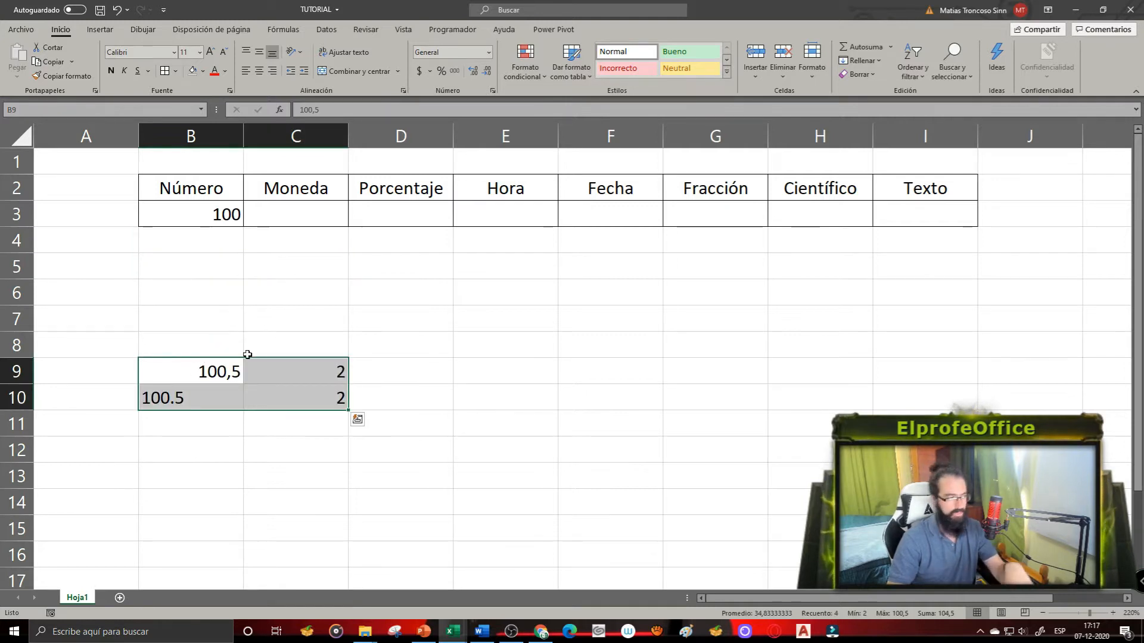
click(257, 73)
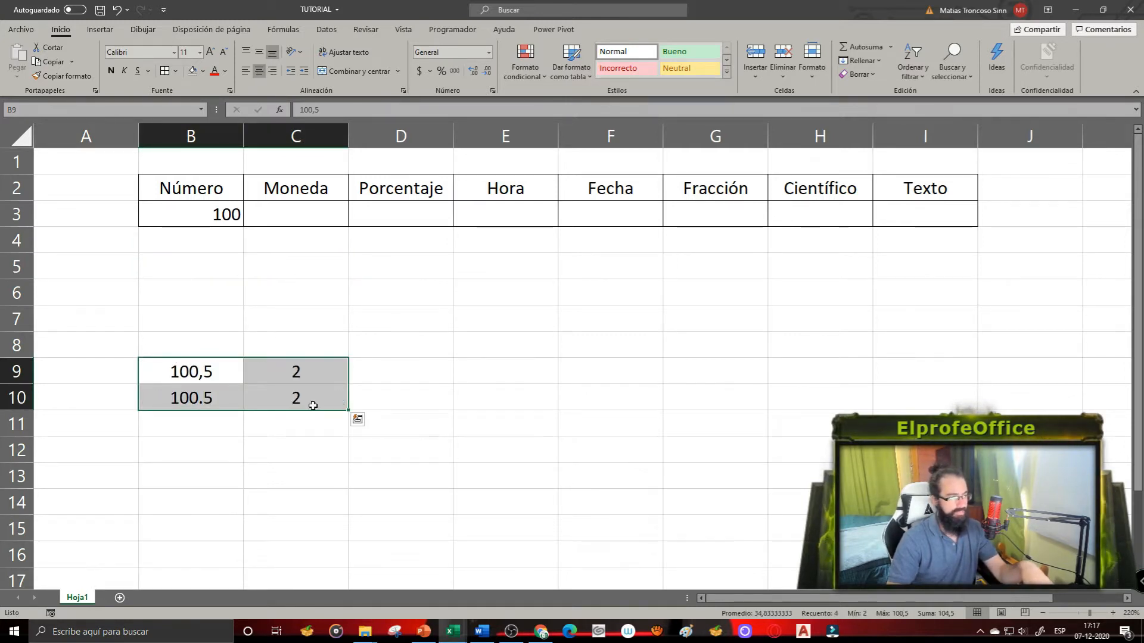
- Remove the horizontal centring from cells B9:B10 so they use the default alignment
drag(222, 364, 225, 387)
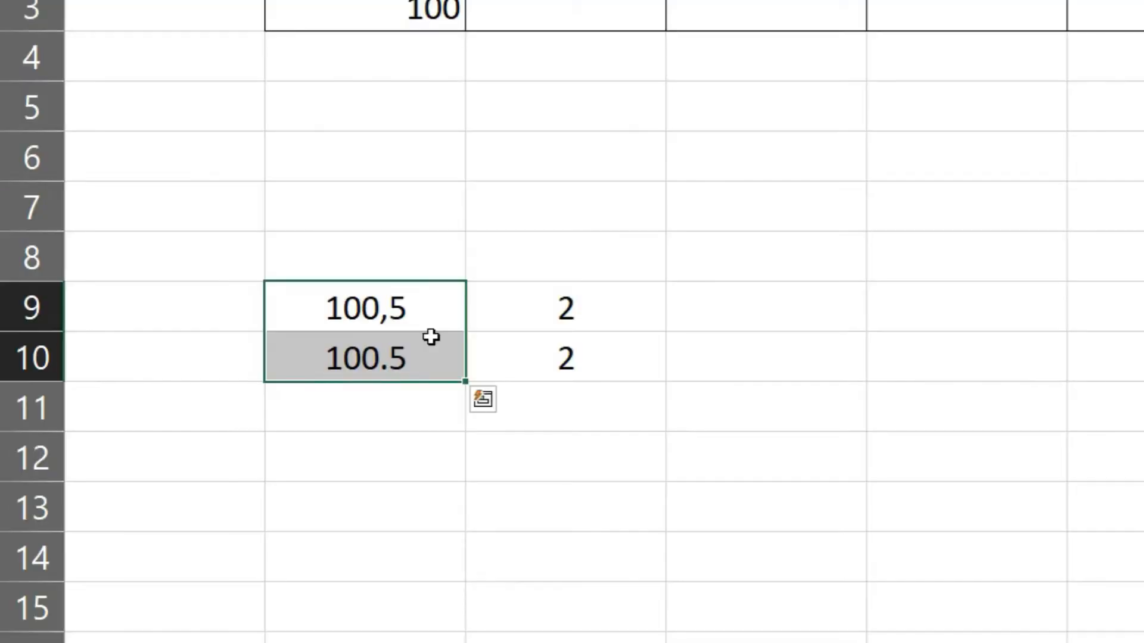
click(417, 328)
click(417, 357)
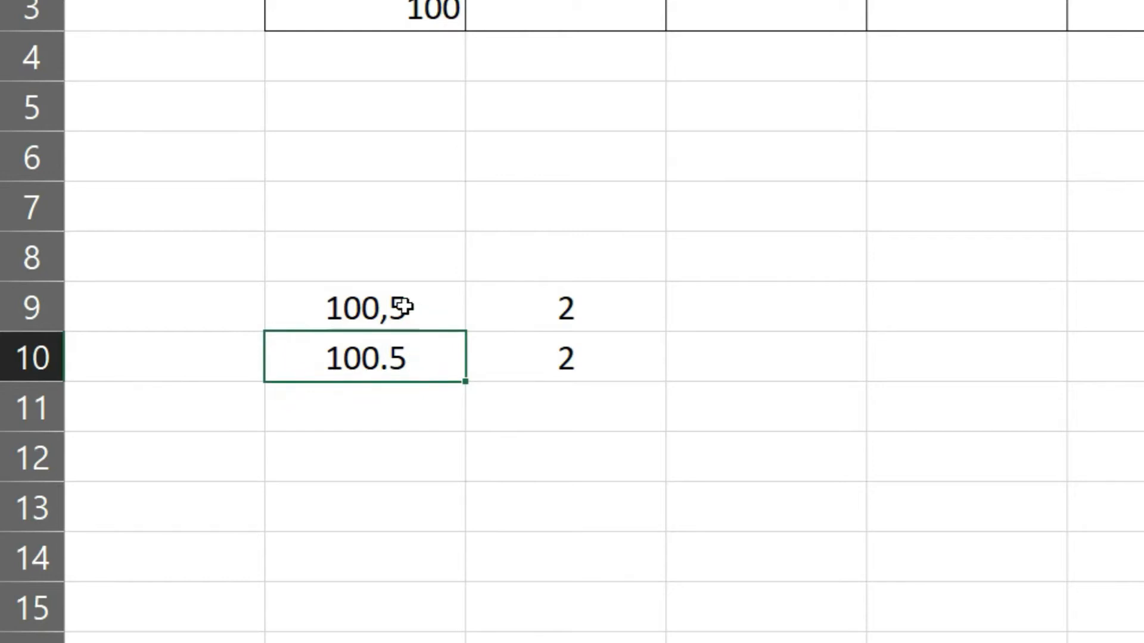
drag(398, 292, 407, 343)
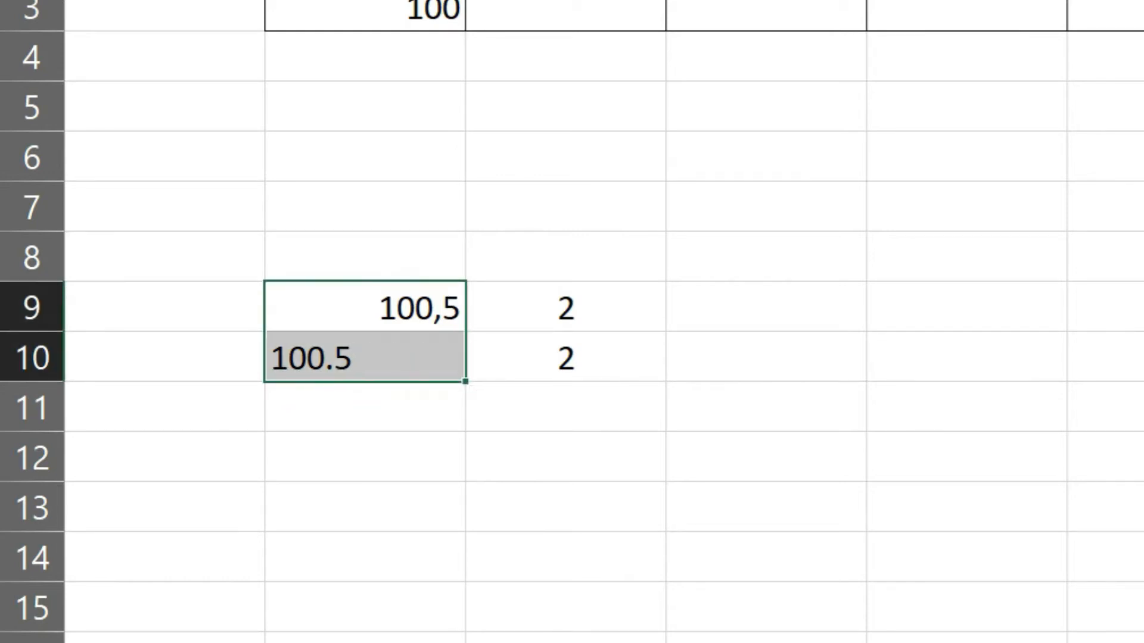
click(556, 160)
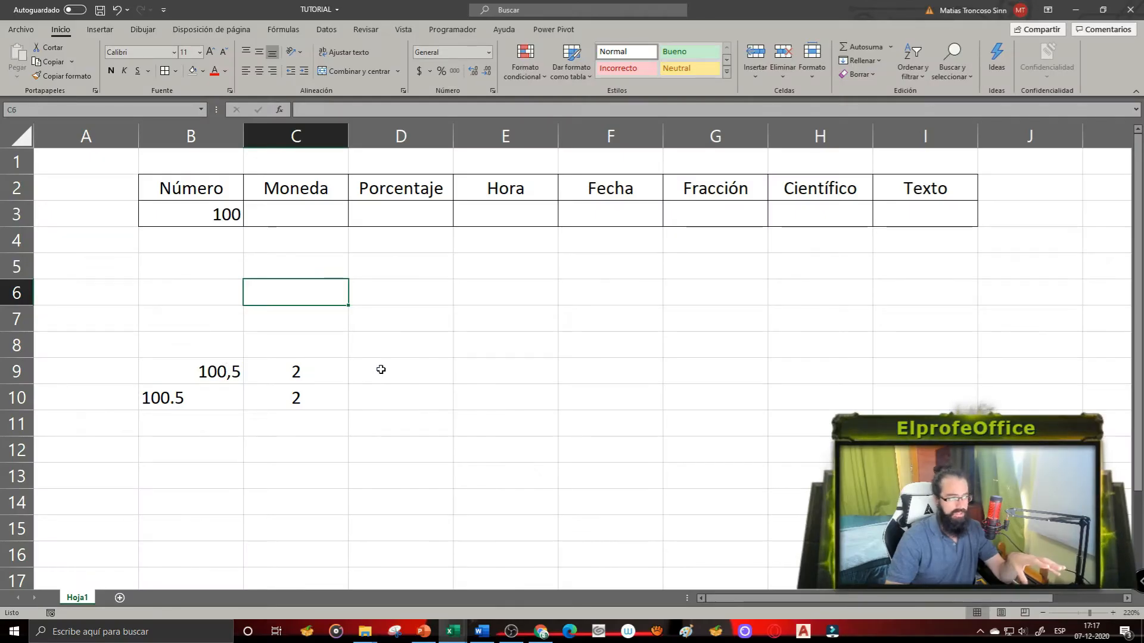
- Enter the formula =C9*B9 in D9 to multiply the two values in row 9
click(384, 369)
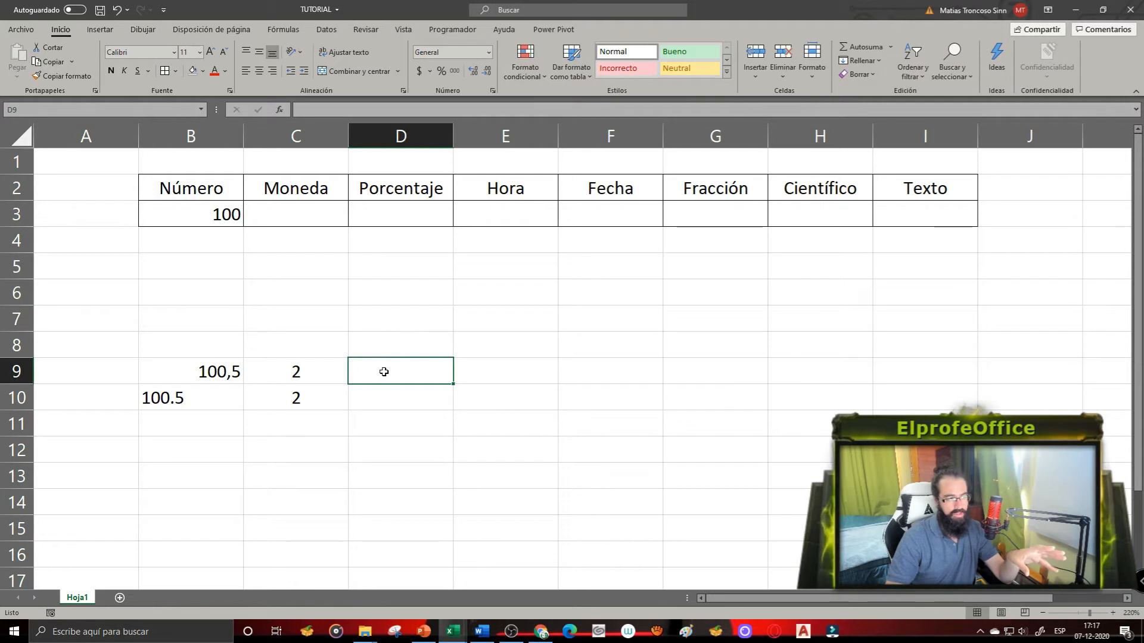
click(319, 368)
click(194, 368)
click(440, 373)
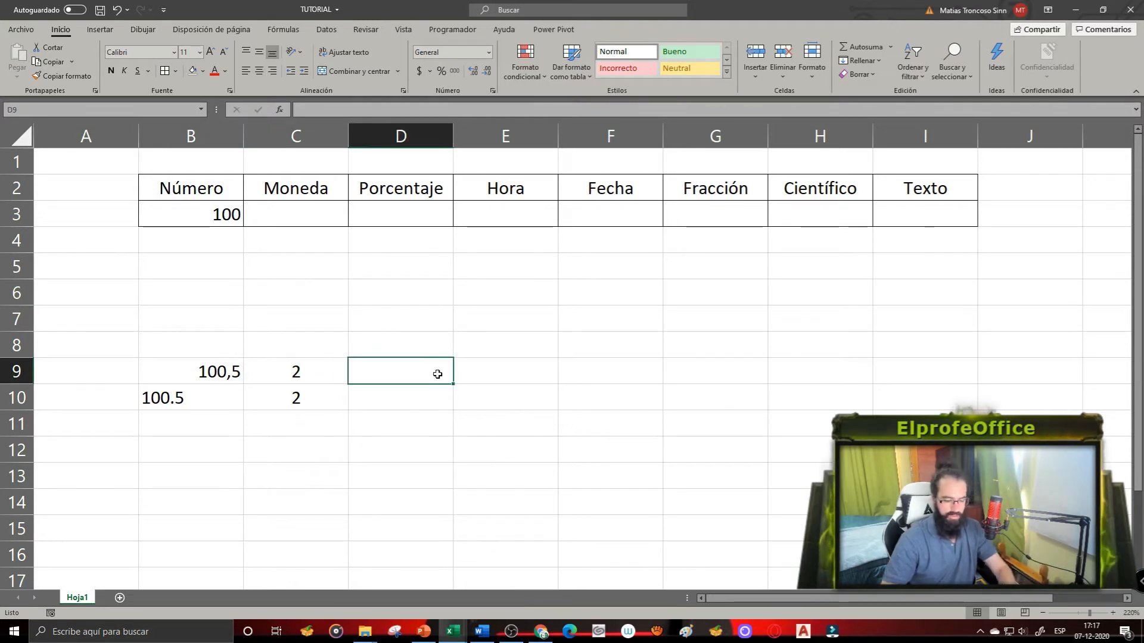
text(=)
click(313, 373)
text(*)
click(216, 372)
key(Return)
click(370, 375)
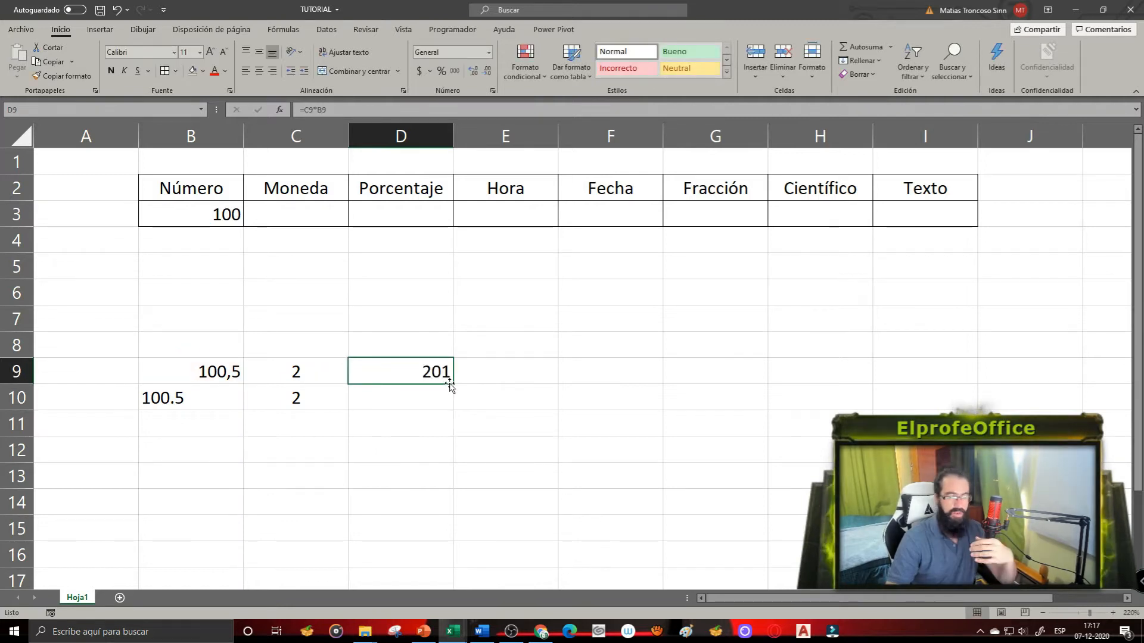
- Copy the multiplication formula from D9 into D10
key(ctrl+c)
click(437, 398)
key(ctrl+v)
key(Return)
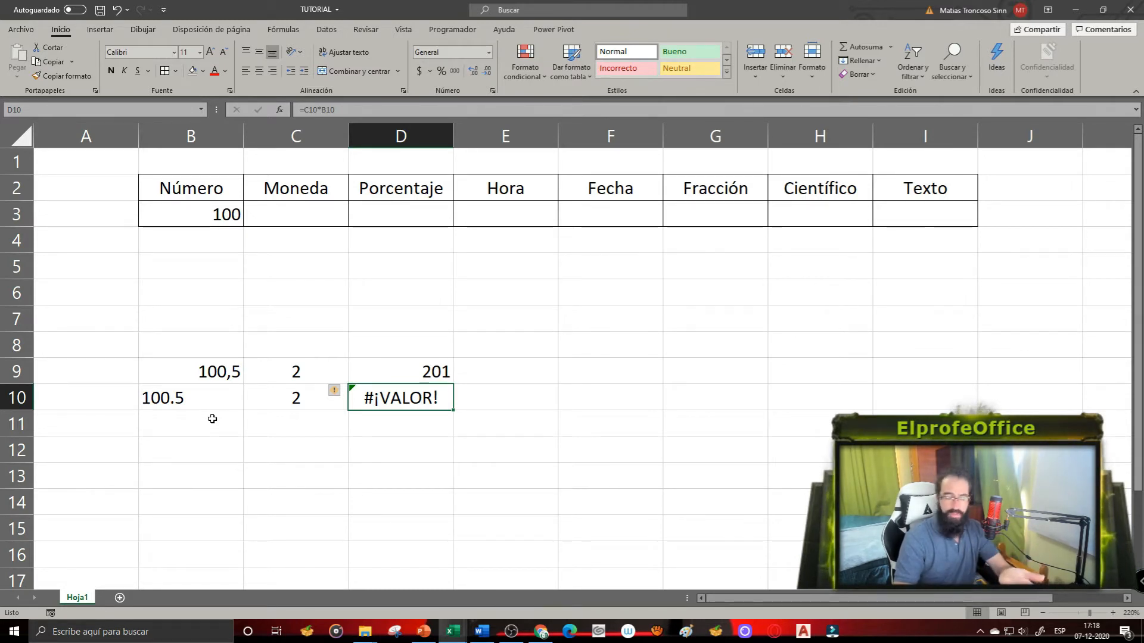
- Try changing B10 to 100,5 with a decimal comma and undo the edit
double_click(175, 398)
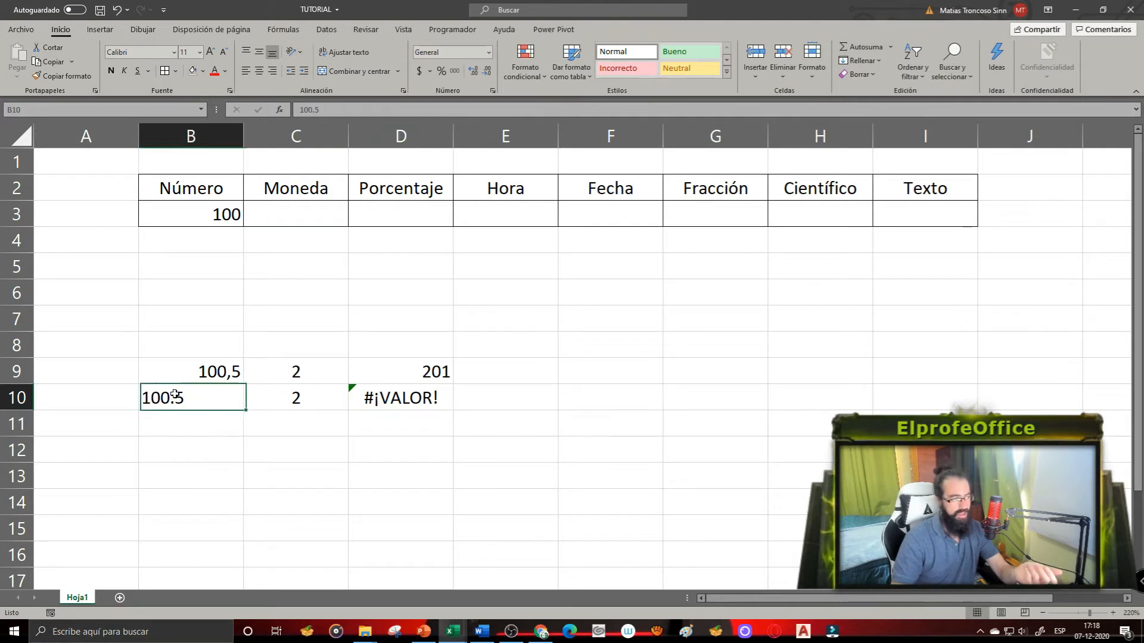
key(BackSpace)
text(,)
key(Return)
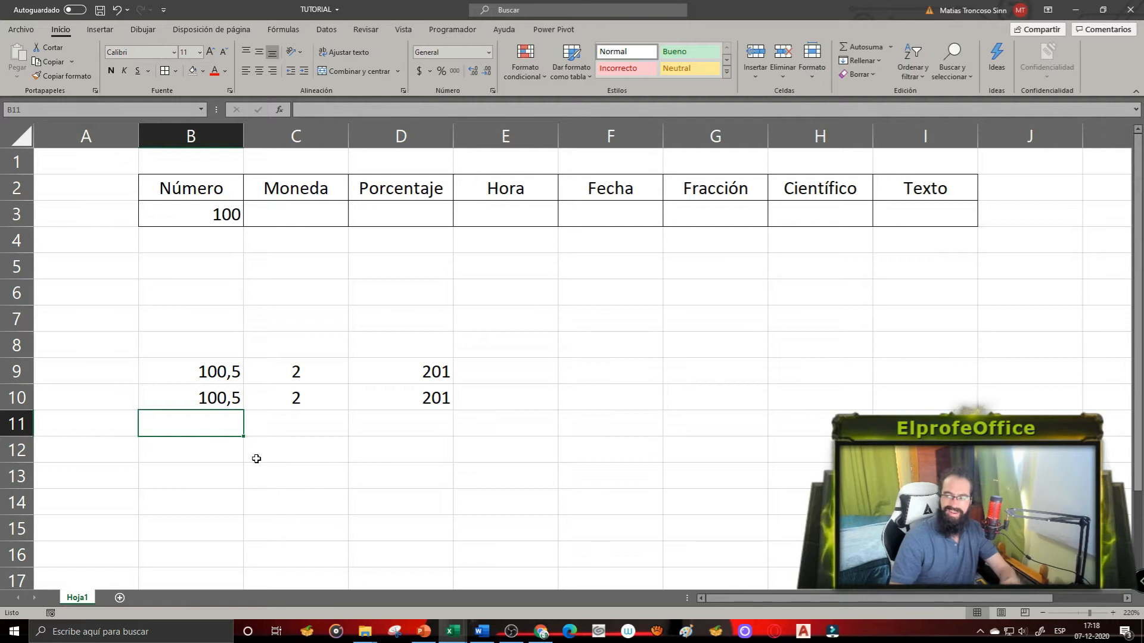
key(ctrl+z)
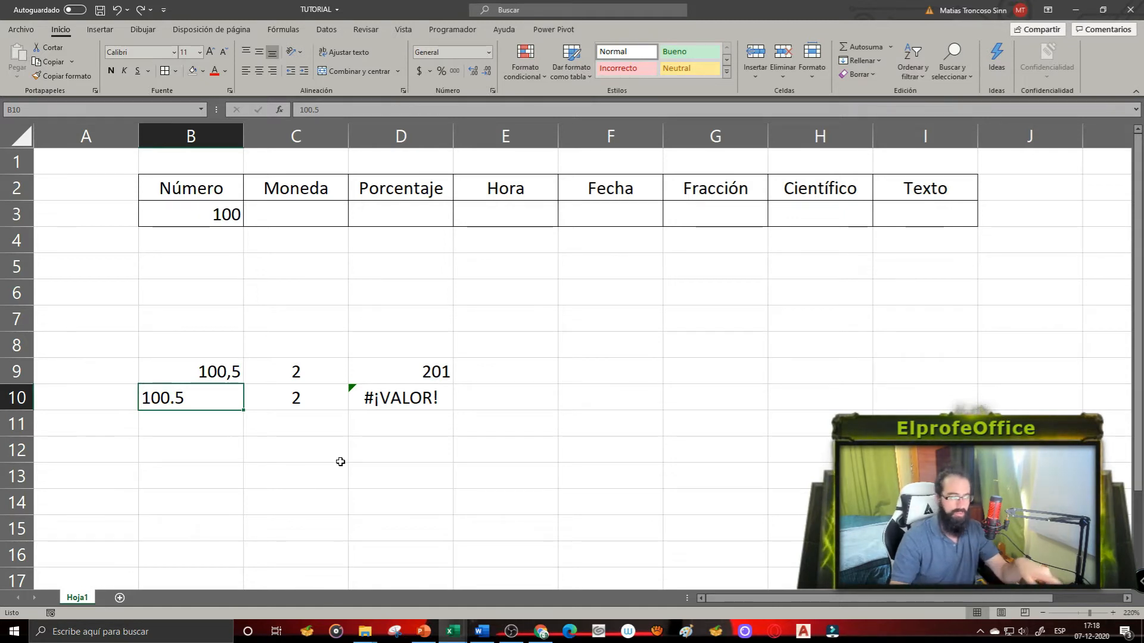
- Fill the cells B10:D10 down as a series to row 61
click(405, 398)
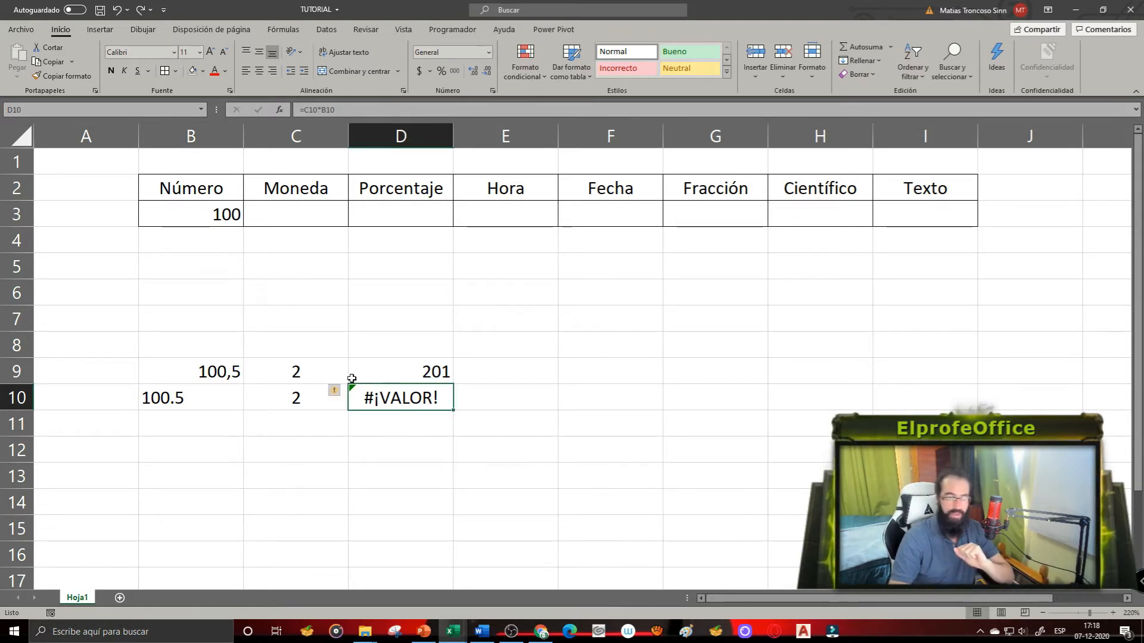
drag(186, 391, 426, 492)
scroll(486, 426, up, 13)
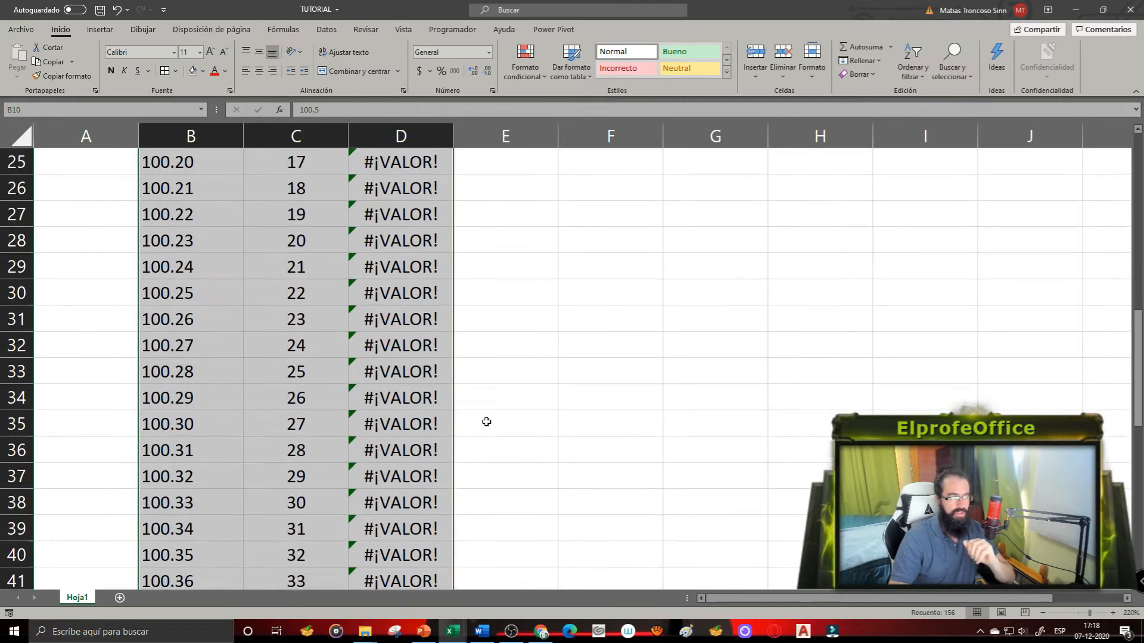
scroll(487, 421, up, 2)
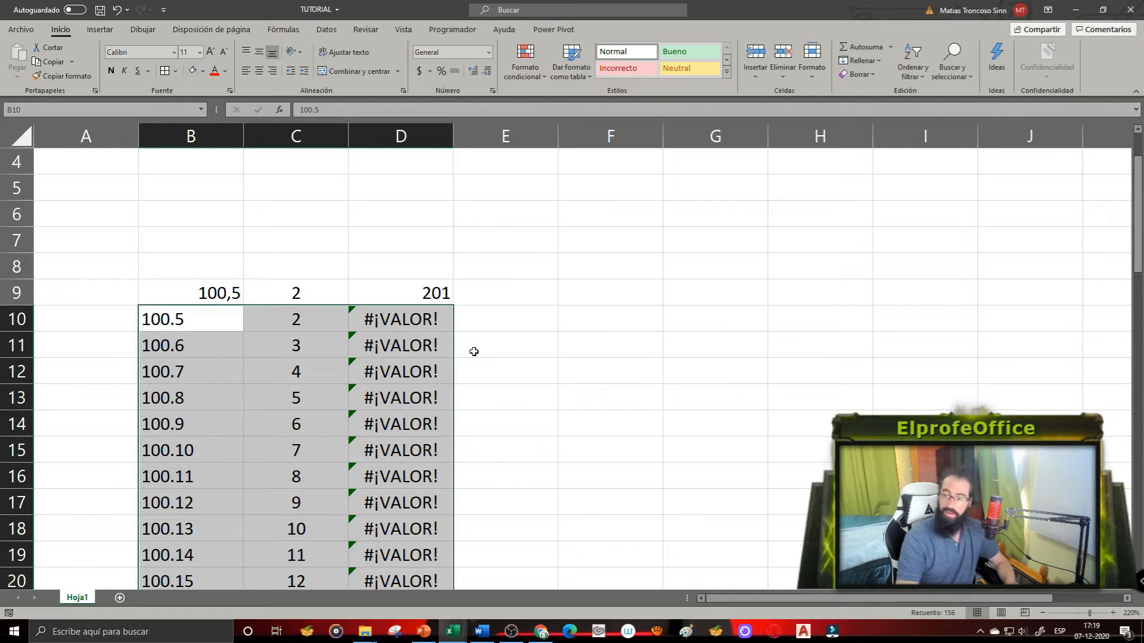
- Replace every point with a comma in the selected range B10:D61 and close the Find and Replace dialog
key(ctrl+b)
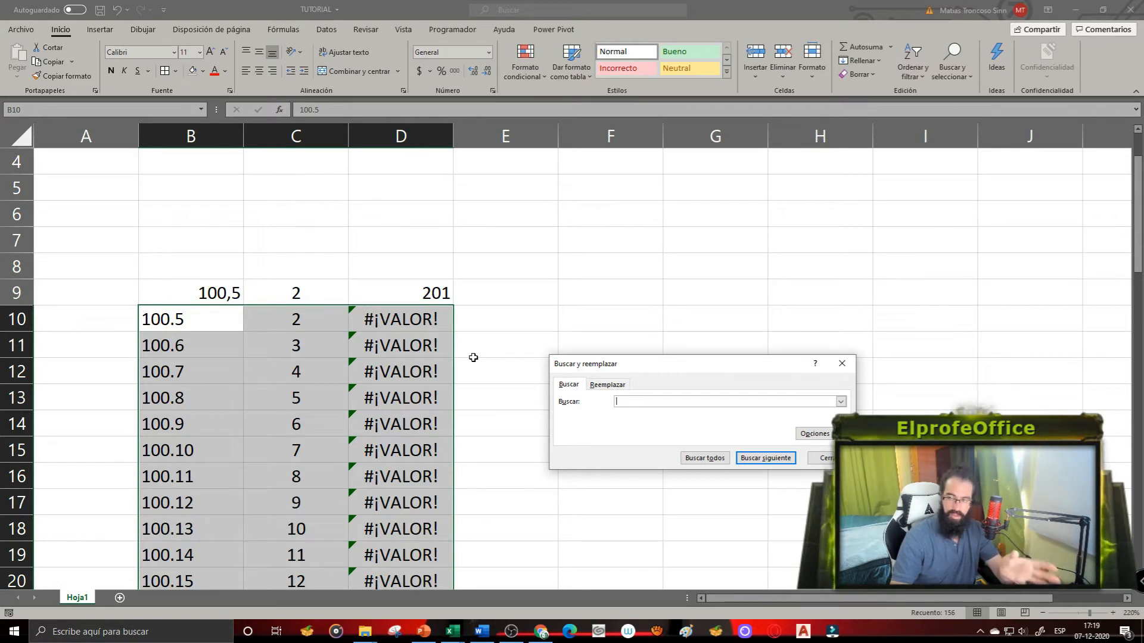
drag(662, 365, 585, 256)
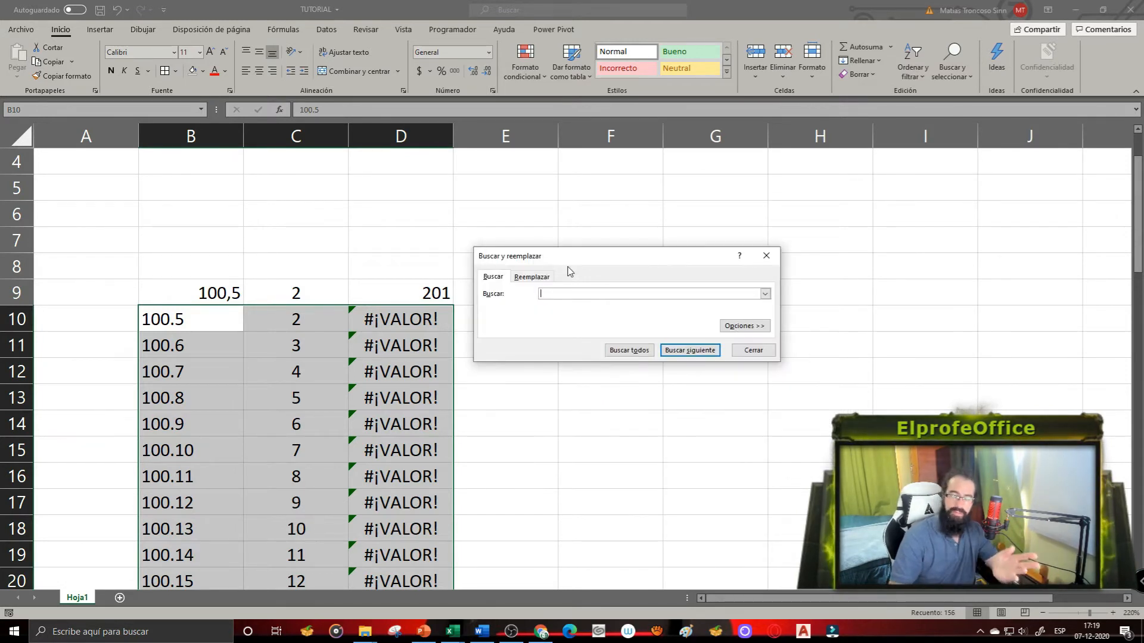
click(533, 278)
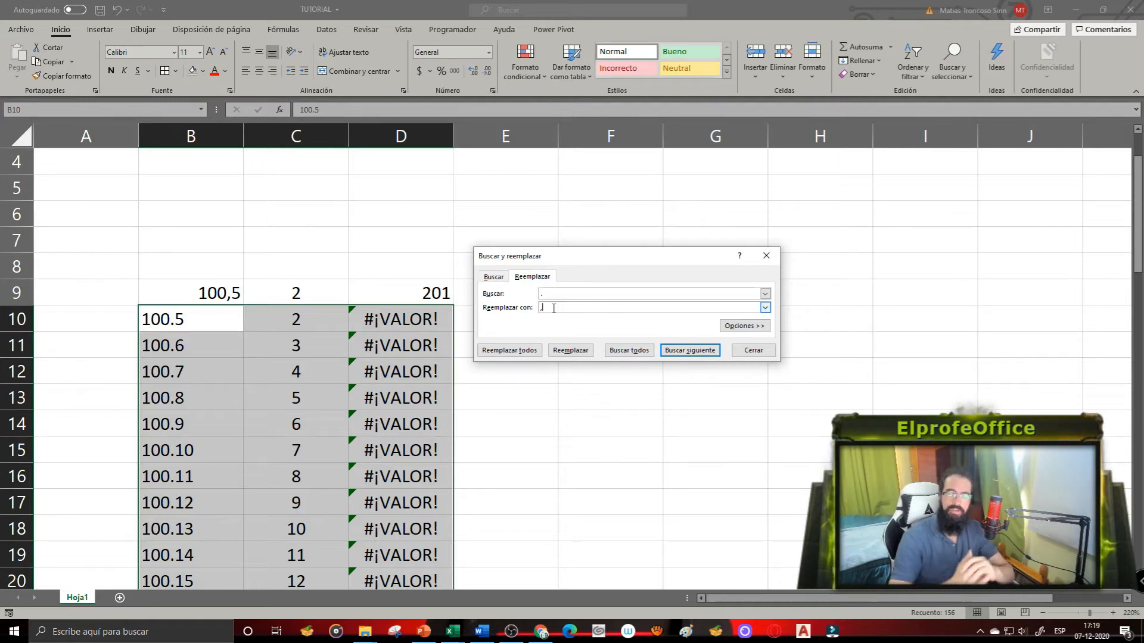
click(528, 352)
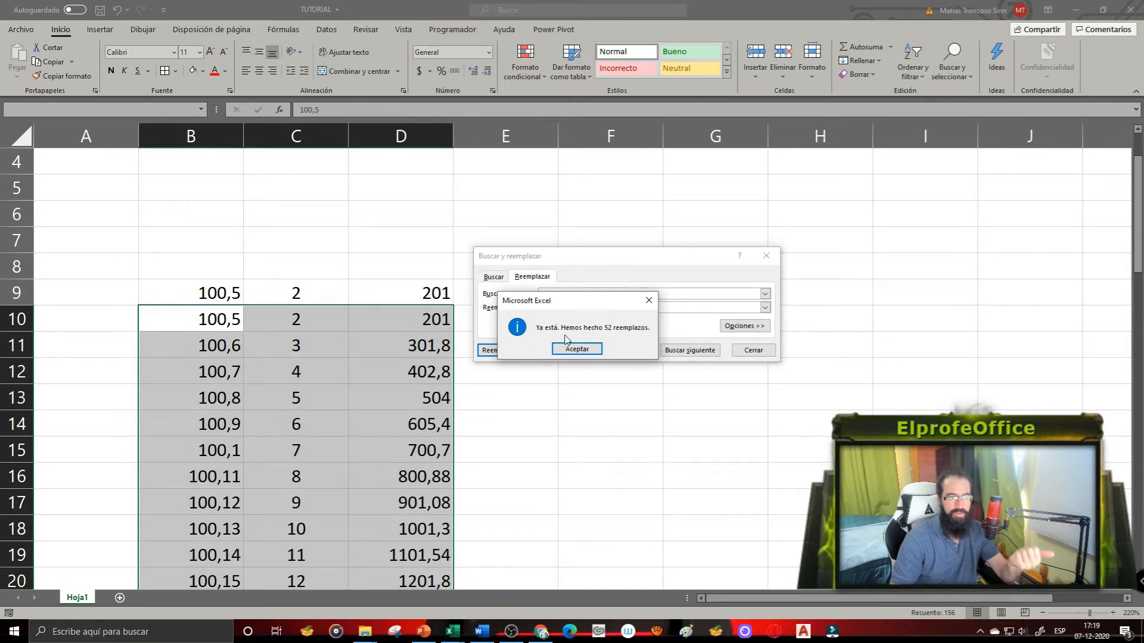
click(592, 352)
scroll(406, 376, down, 8)
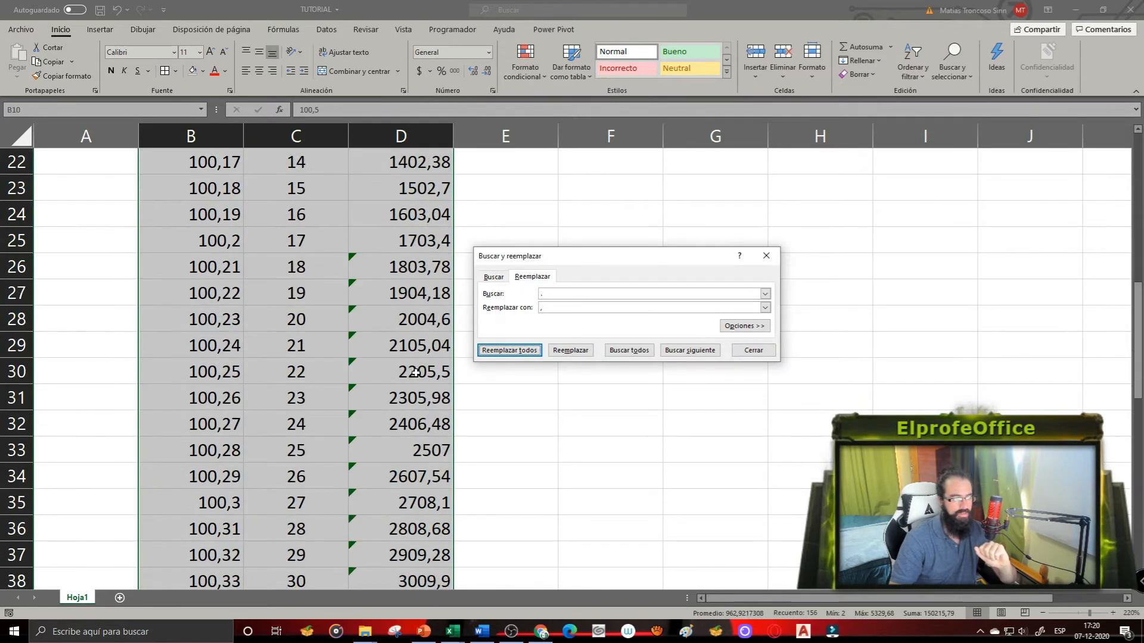
scroll(414, 372, down, 3)
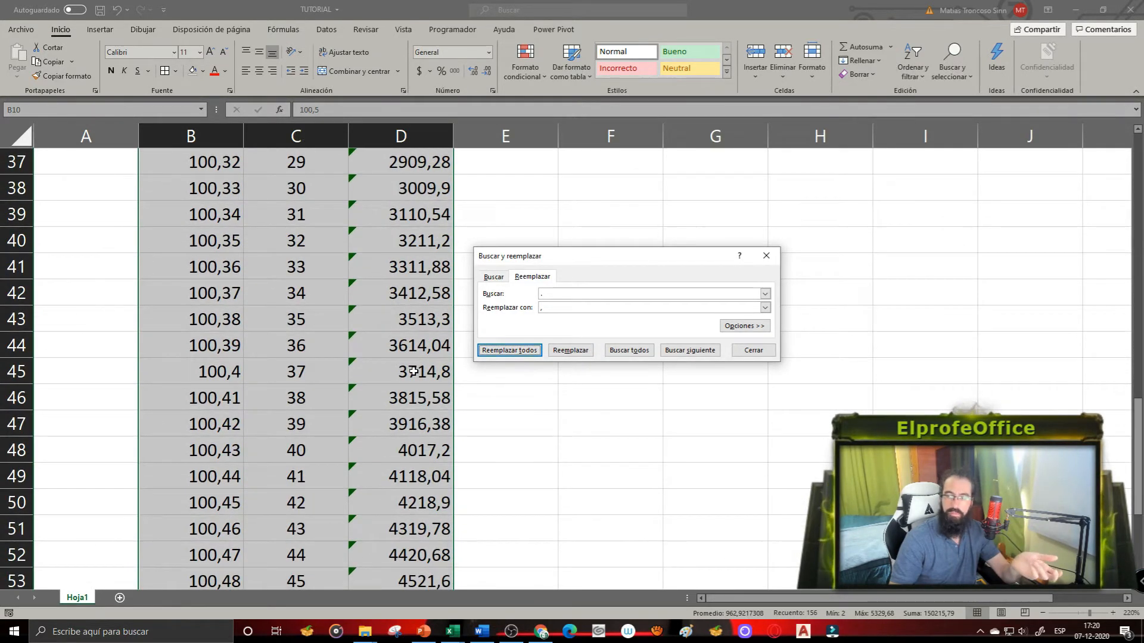
scroll(413, 372, down, 1)
scroll(414, 372, down, 3)
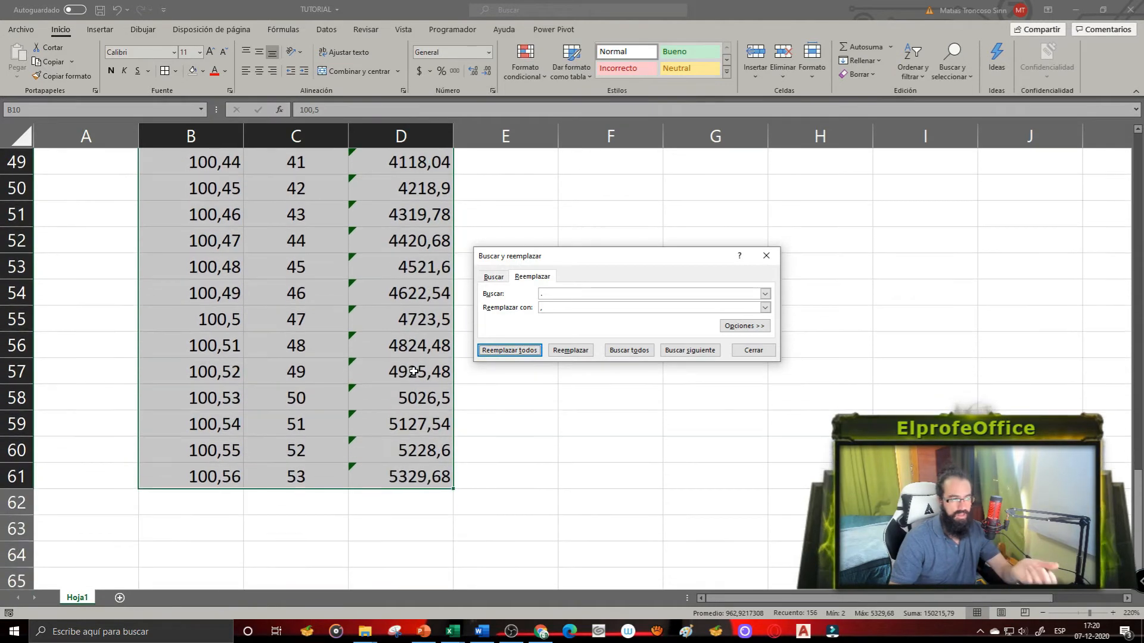
click(775, 262)
- Clear the practice data from row 9 down and select C3 under Moneda
scroll(557, 330, up, 16)
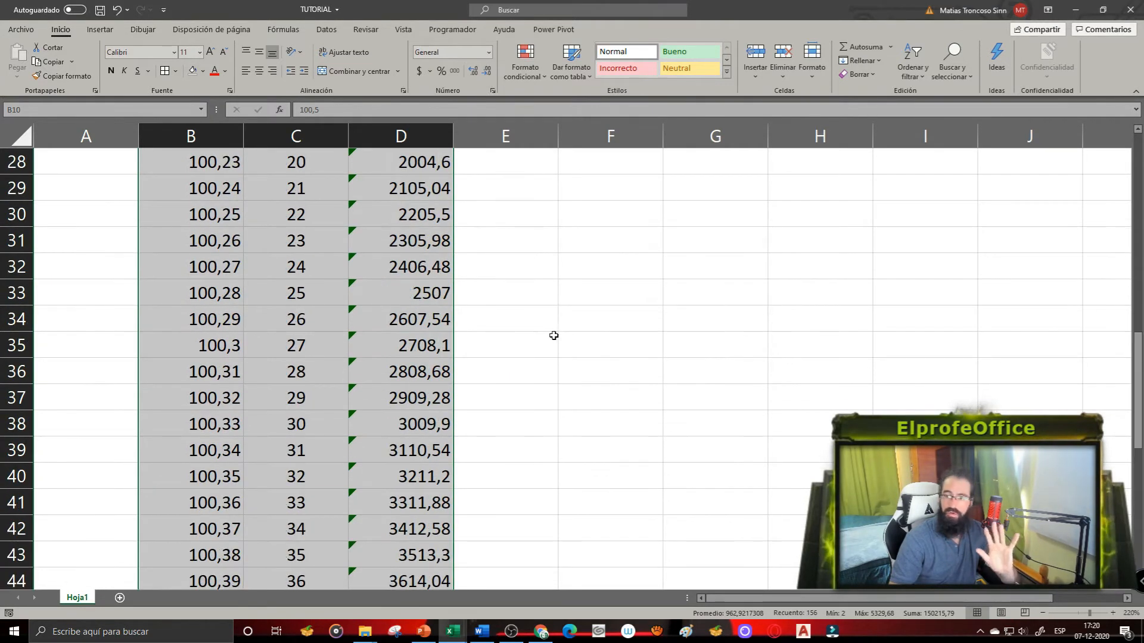
click(306, 222)
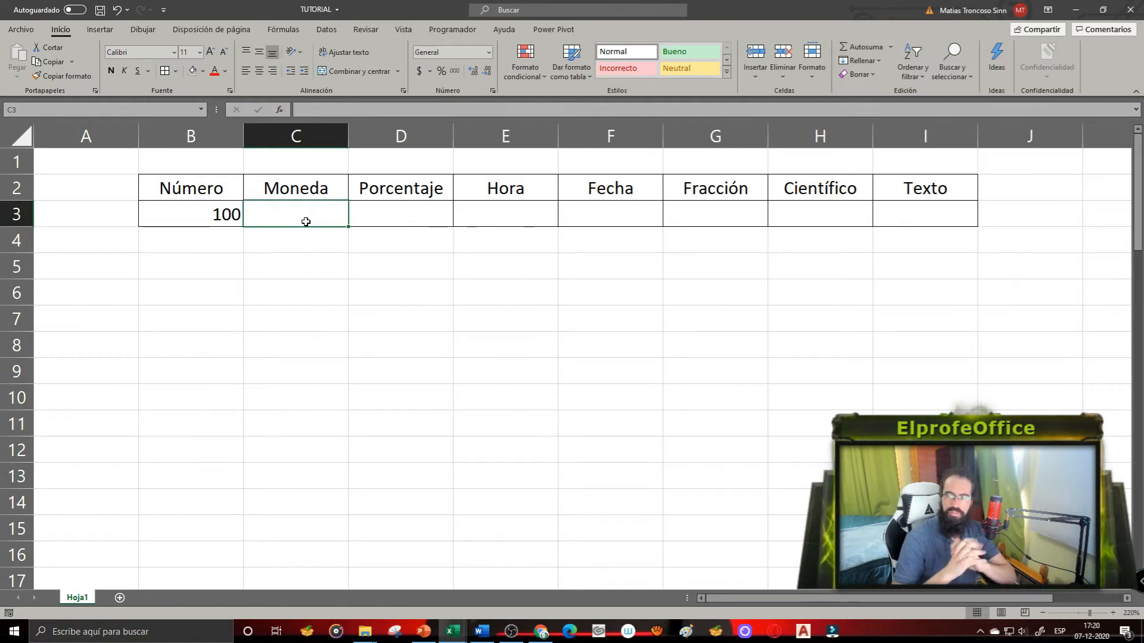
- Enter 100 in cell C3 under Moneda and select that cell again
text(100)
key(Return)
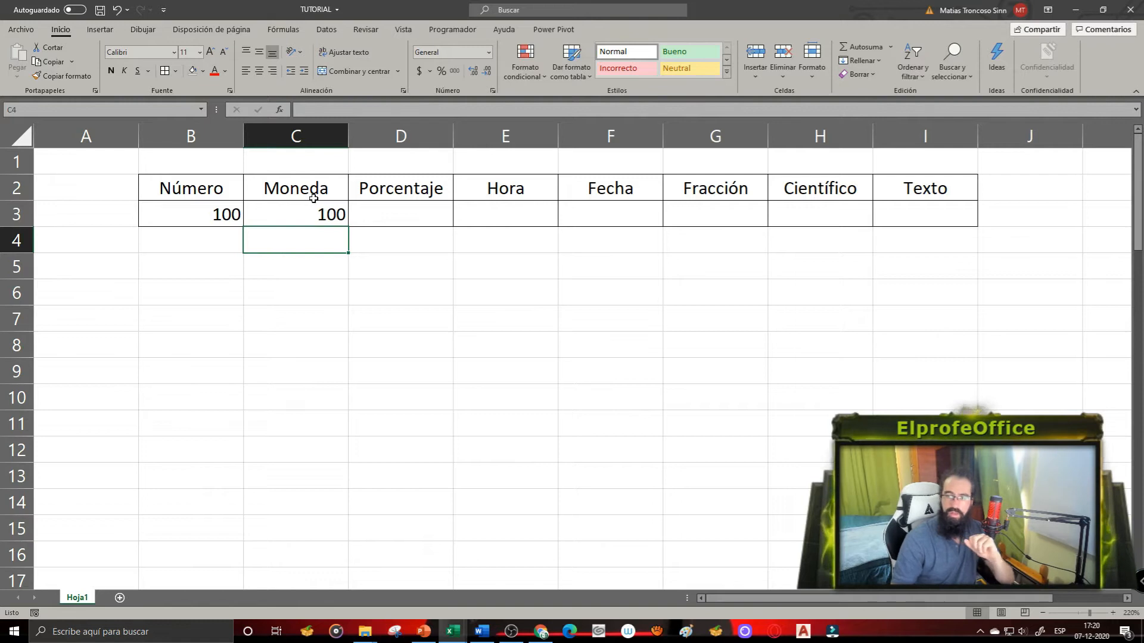
click(314, 212)
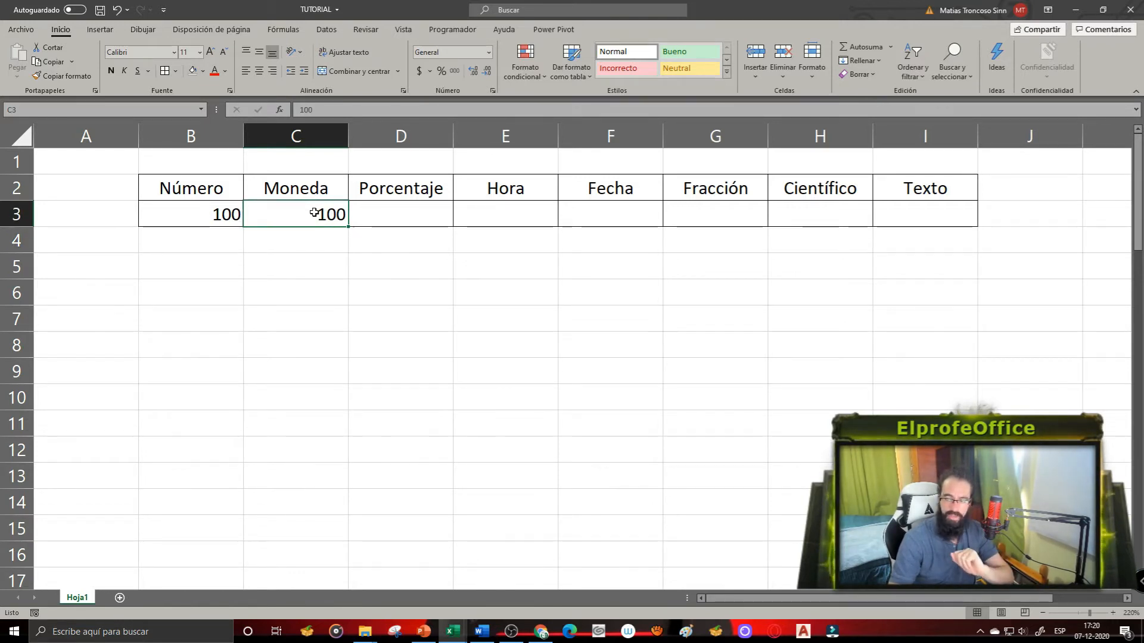
- Try the Moneda format with the $ symbol and 2 decimal places on C3 and undo it
key(ctrl+1)
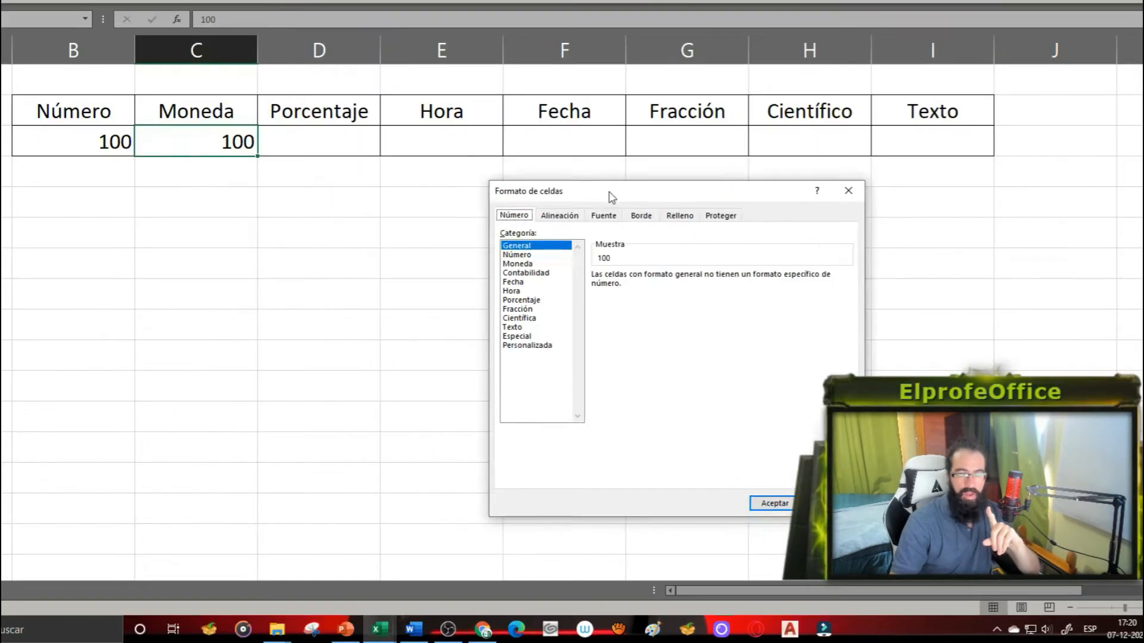
drag(645, 258, 455, 183)
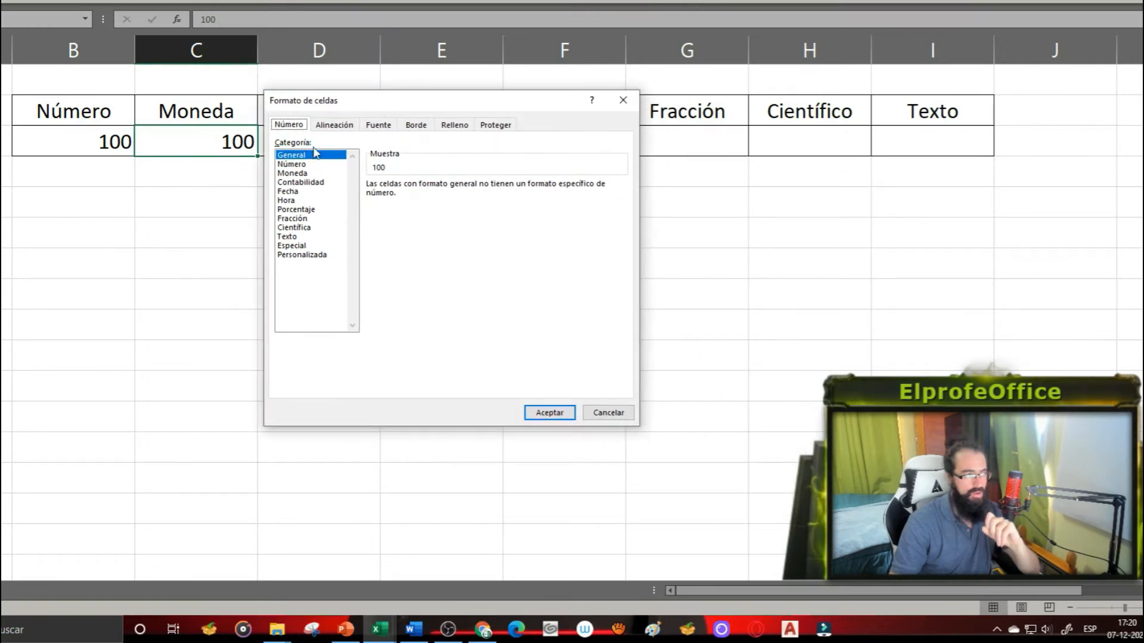
click(295, 174)
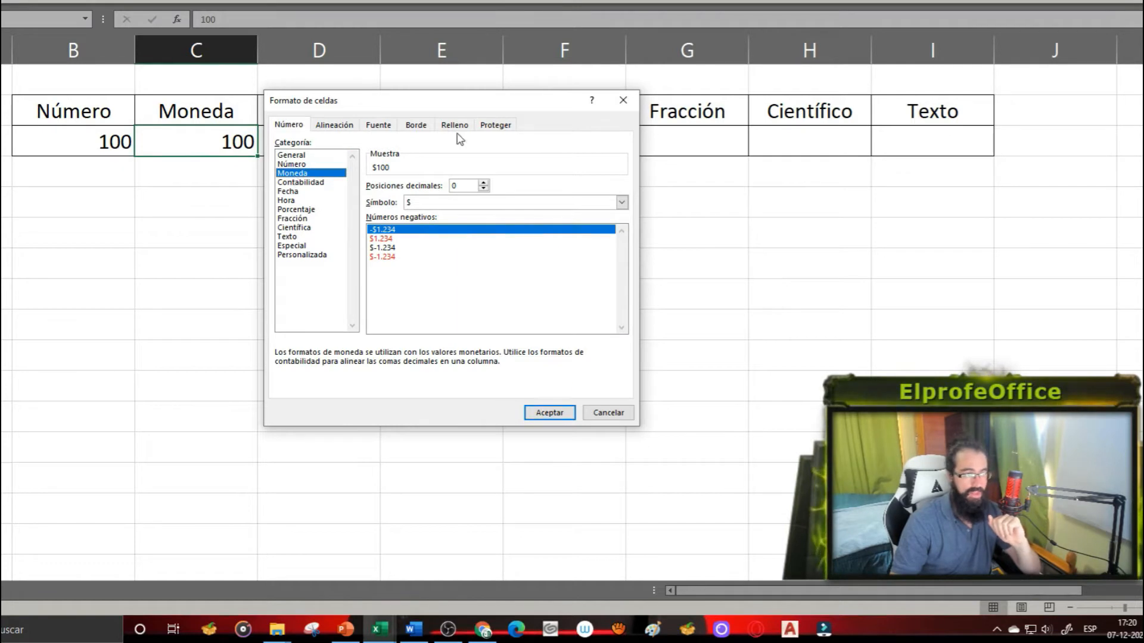
drag(443, 106, 524, 117)
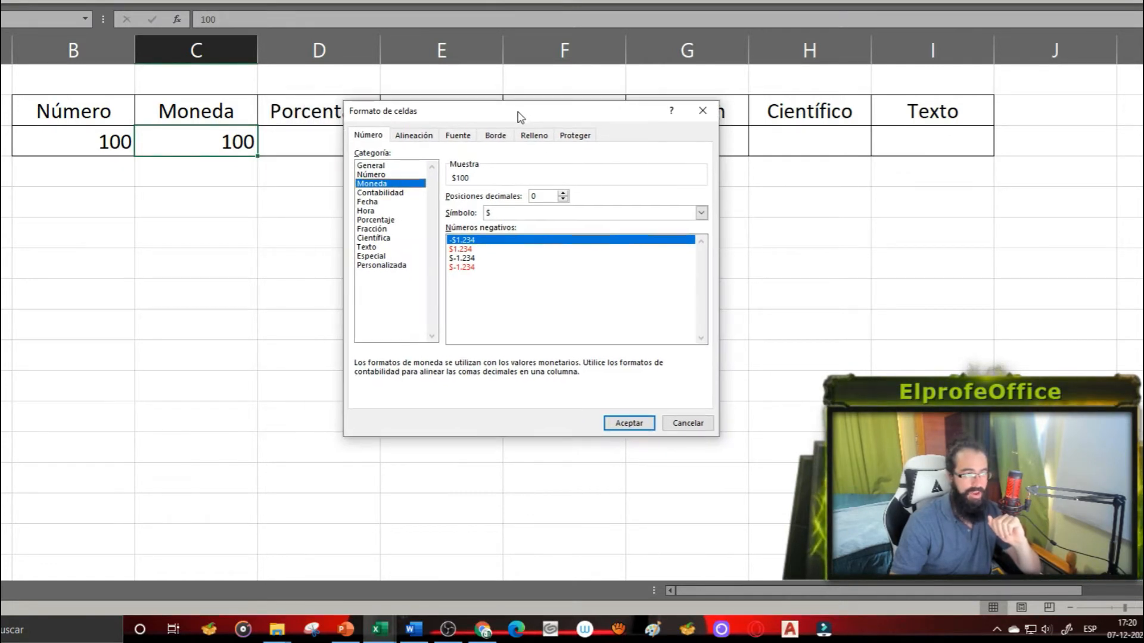
click(563, 194)
click(563, 194)
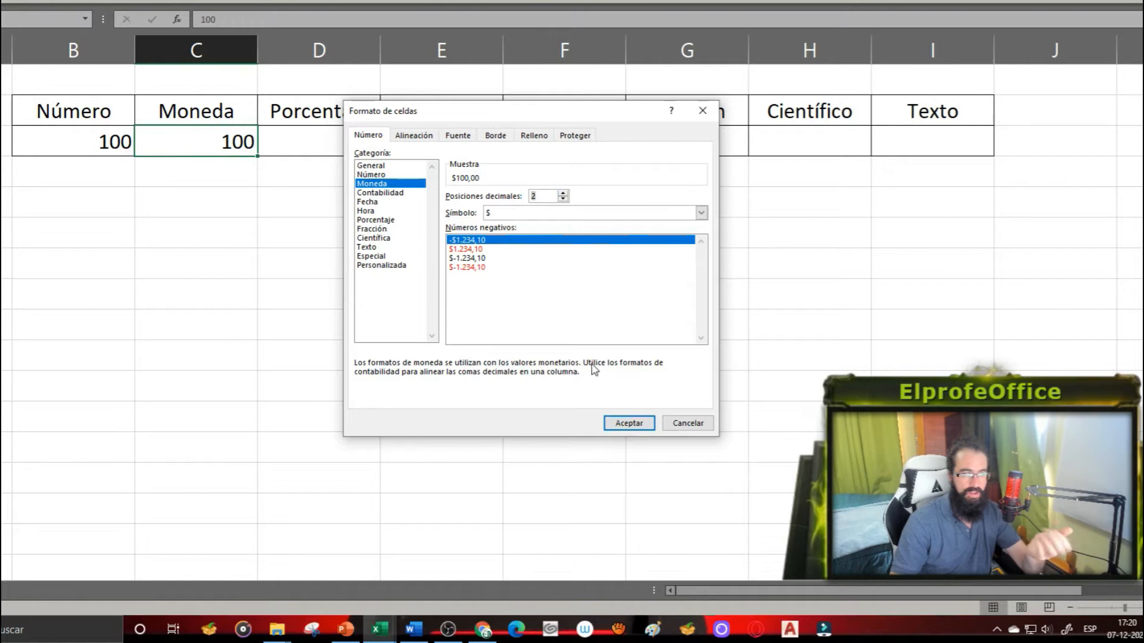
click(618, 424)
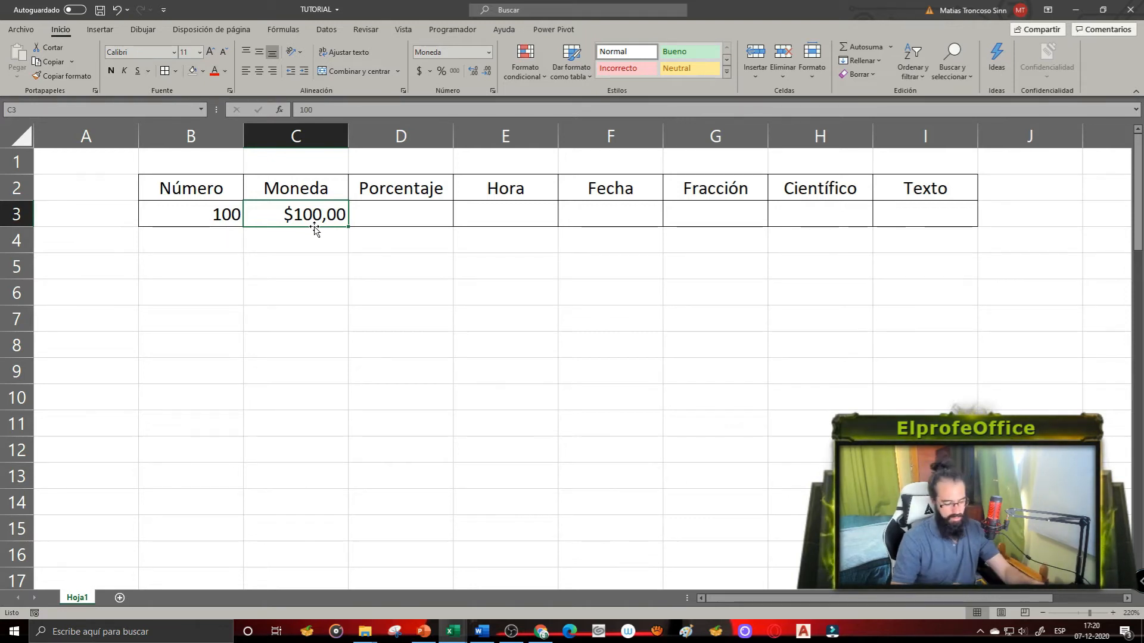
key(ctrl+z)
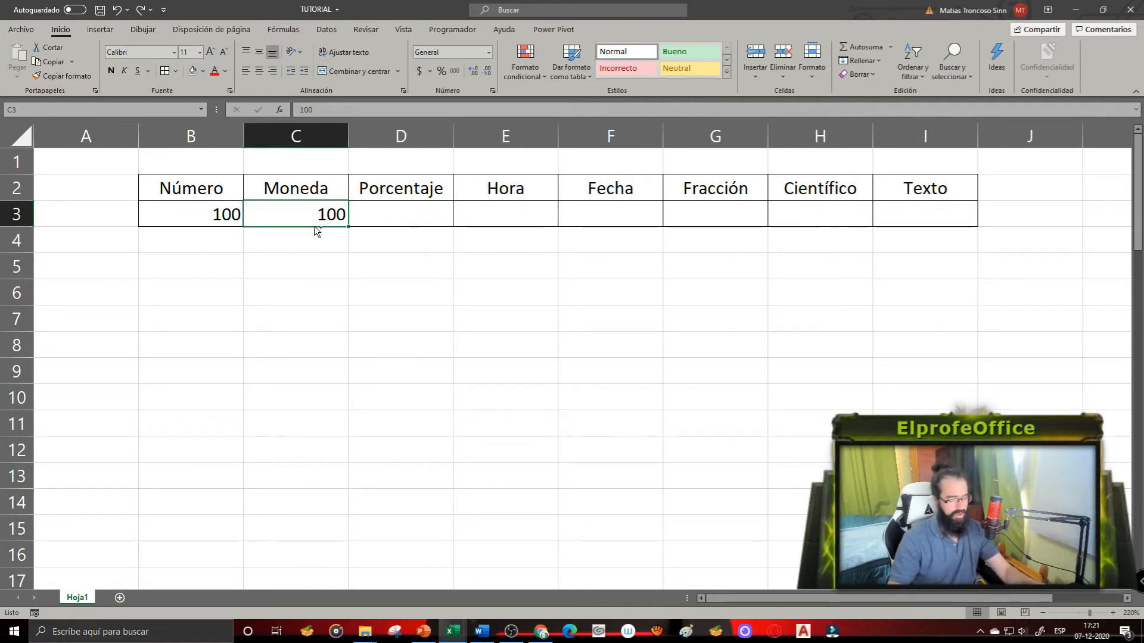
- Try the Moneda format with the symbol € Euro (€ 123) and no decimals on C3 and undo it
key(ctrl+1)
click(447, 250)
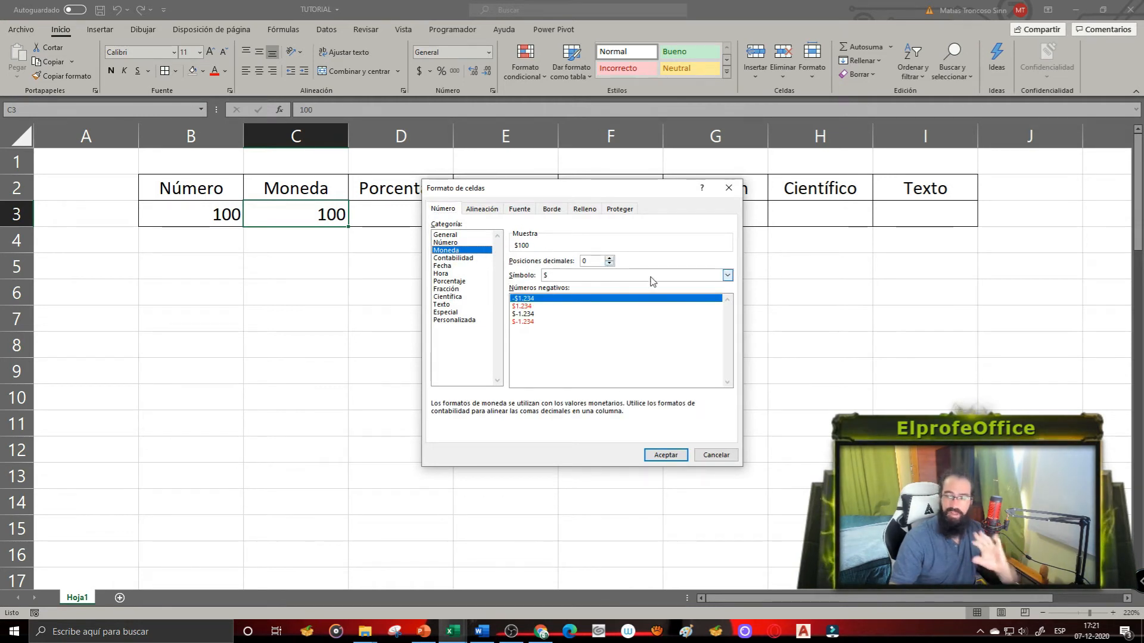
click(727, 277)
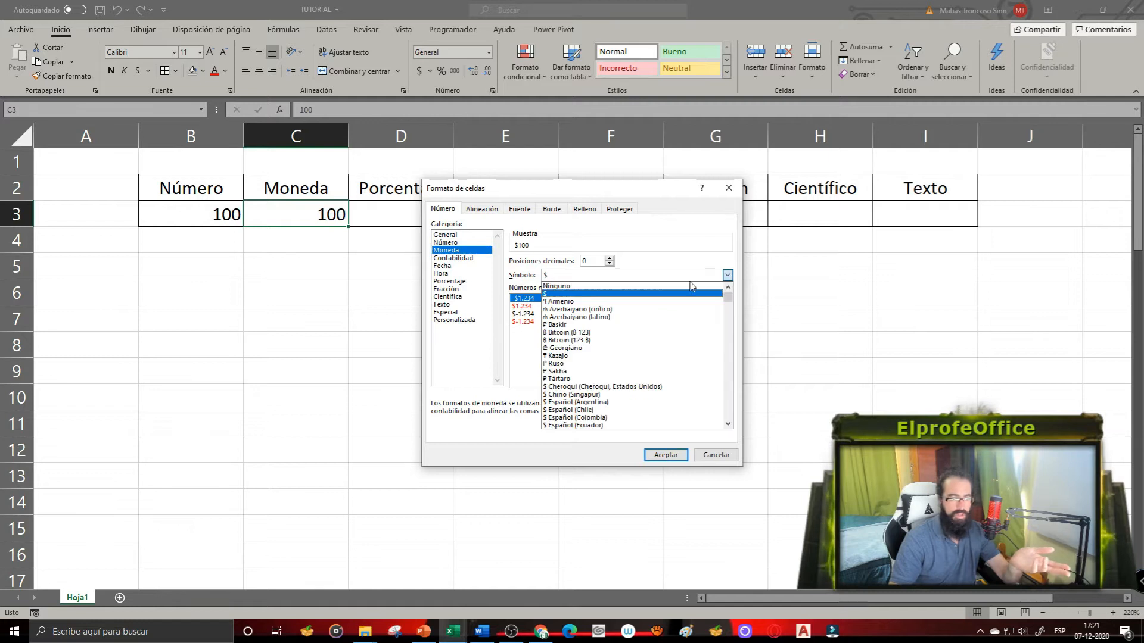
drag(728, 296, 728, 314)
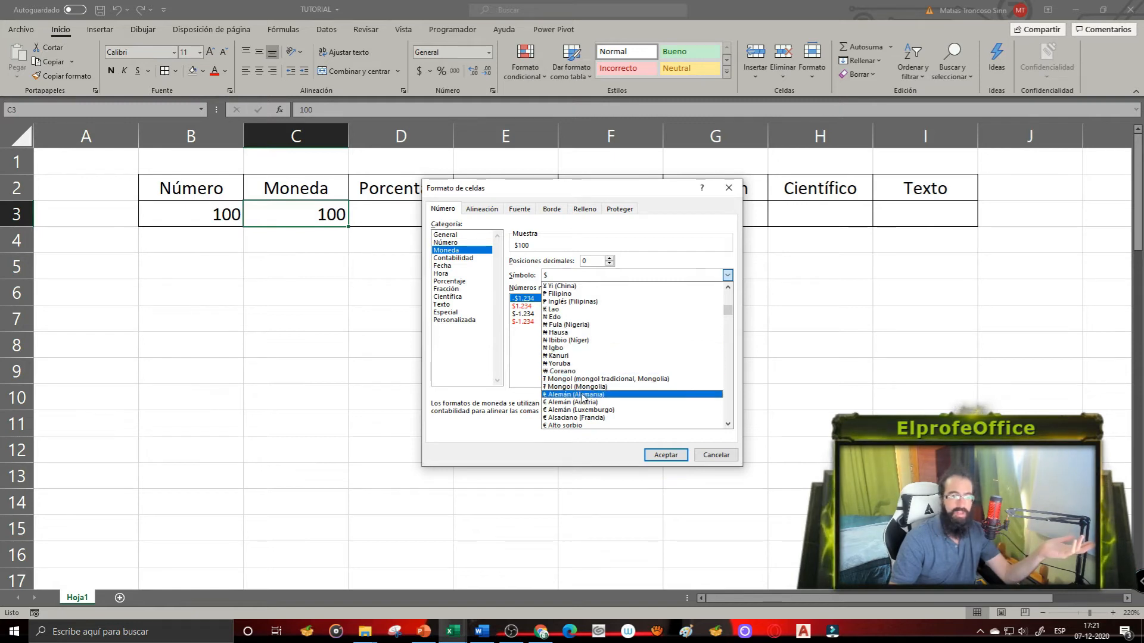
scroll(584, 402, down, 4)
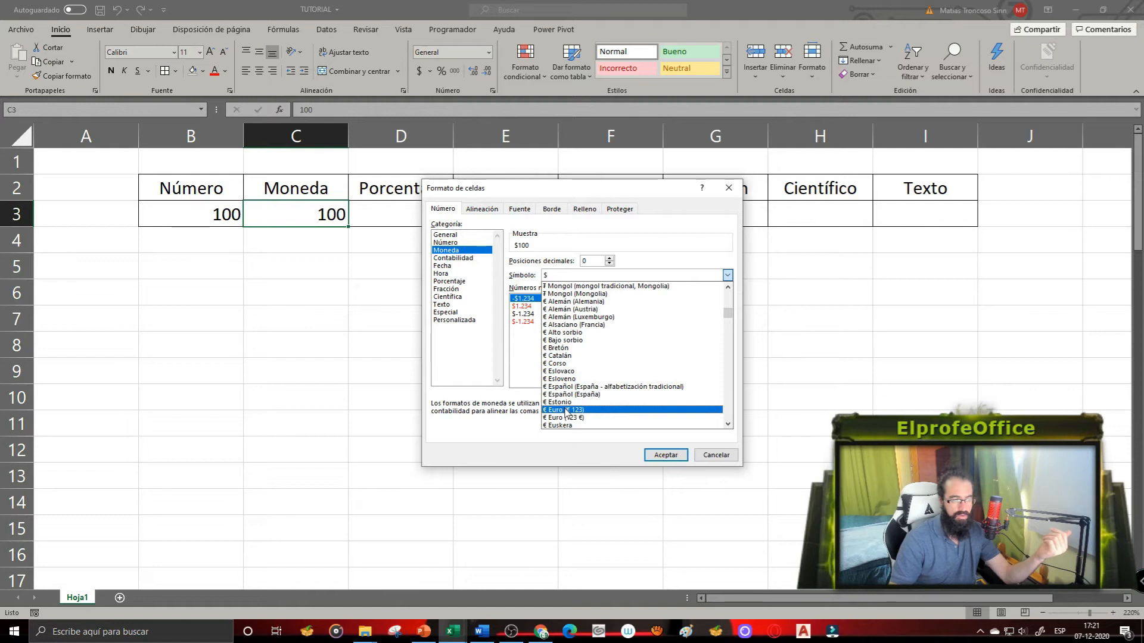
click(566, 410)
click(666, 455)
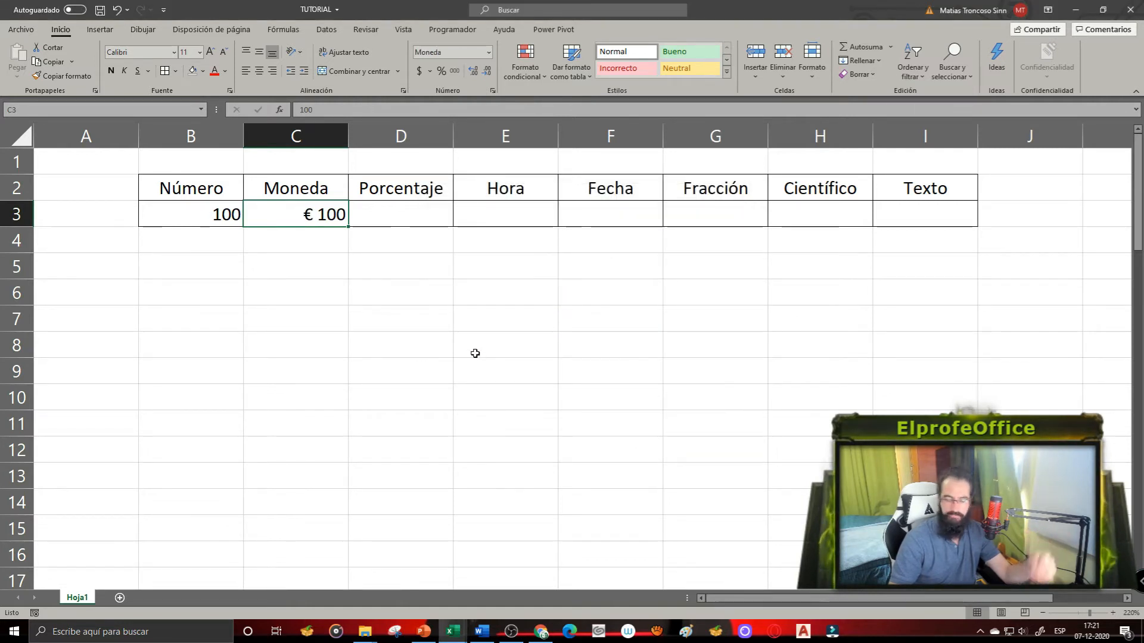
key(ctrl+z)
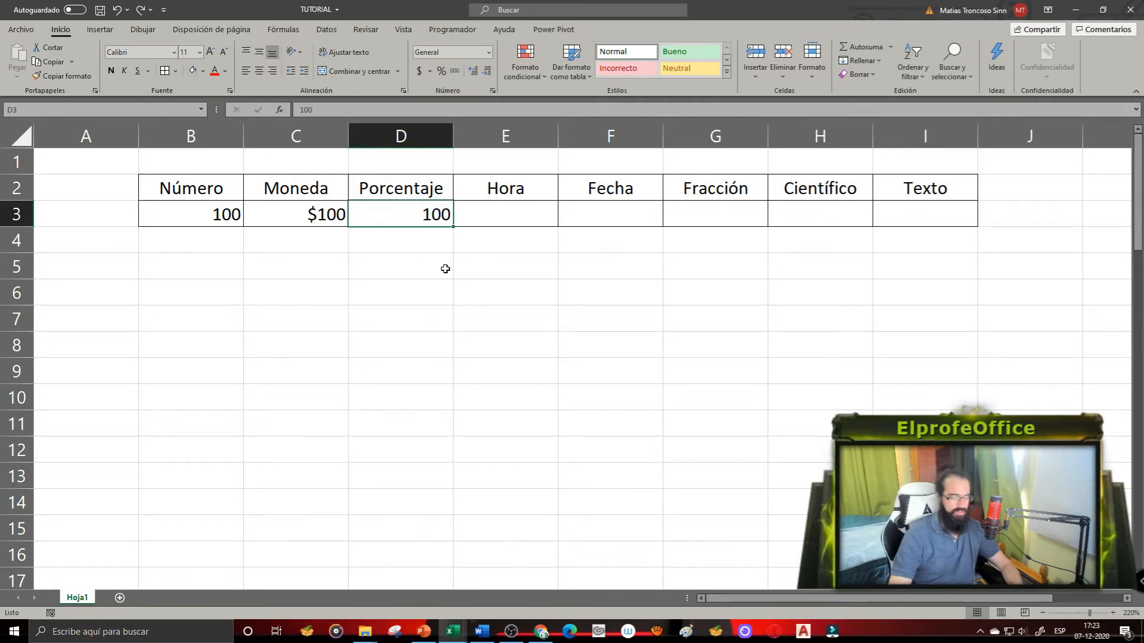
- Try the Porcentaje format with 0 decimal places on D3 and undo it
key(ctrl+1)
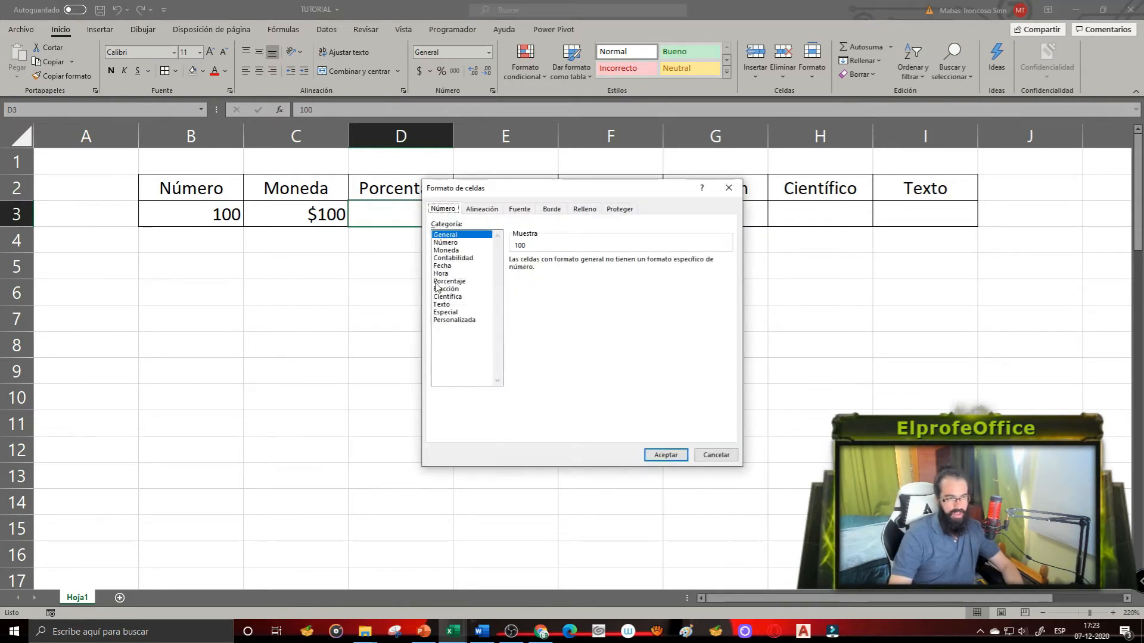
click(449, 281)
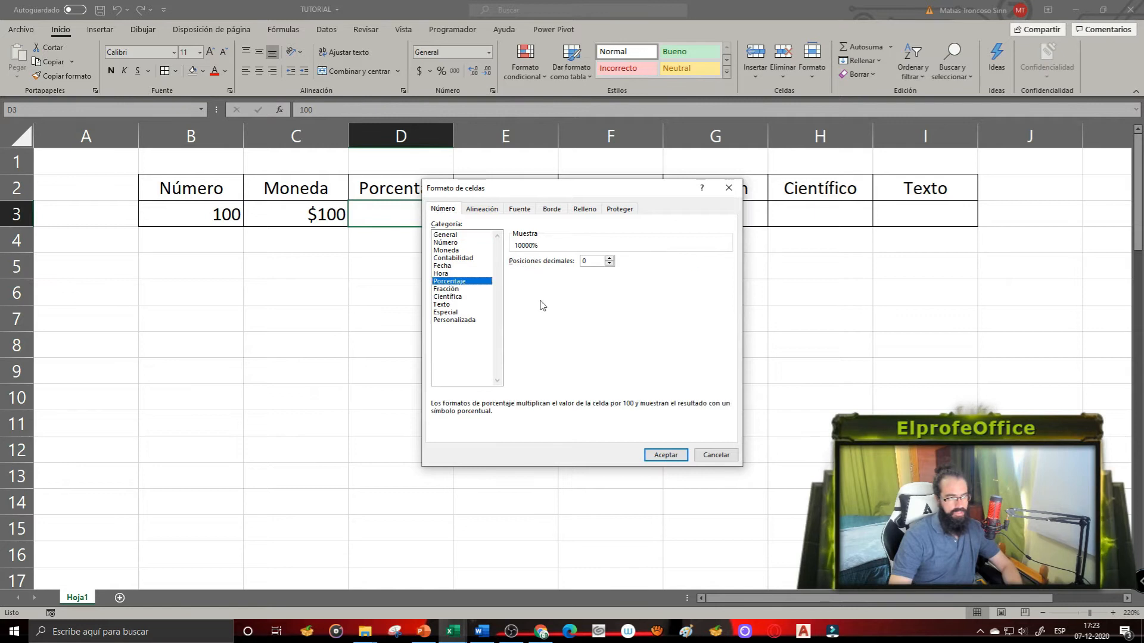
click(665, 455)
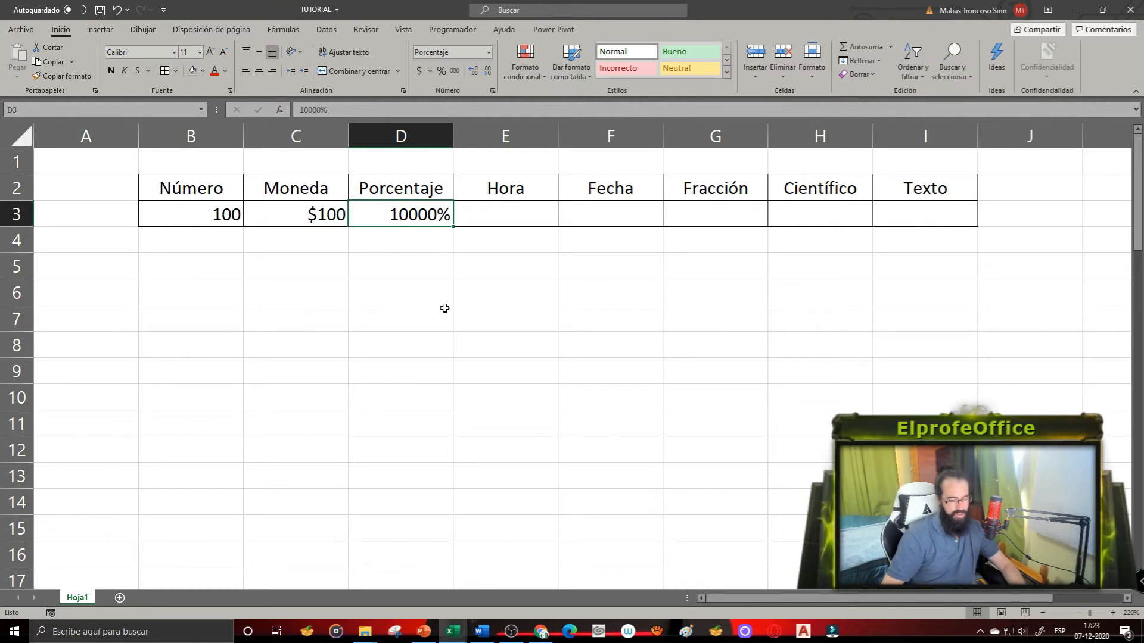
key(ctrl+z)
- Enter 1 in D3 under Porcentaje and overwrite it with 0,5
text(1)
key(Return)
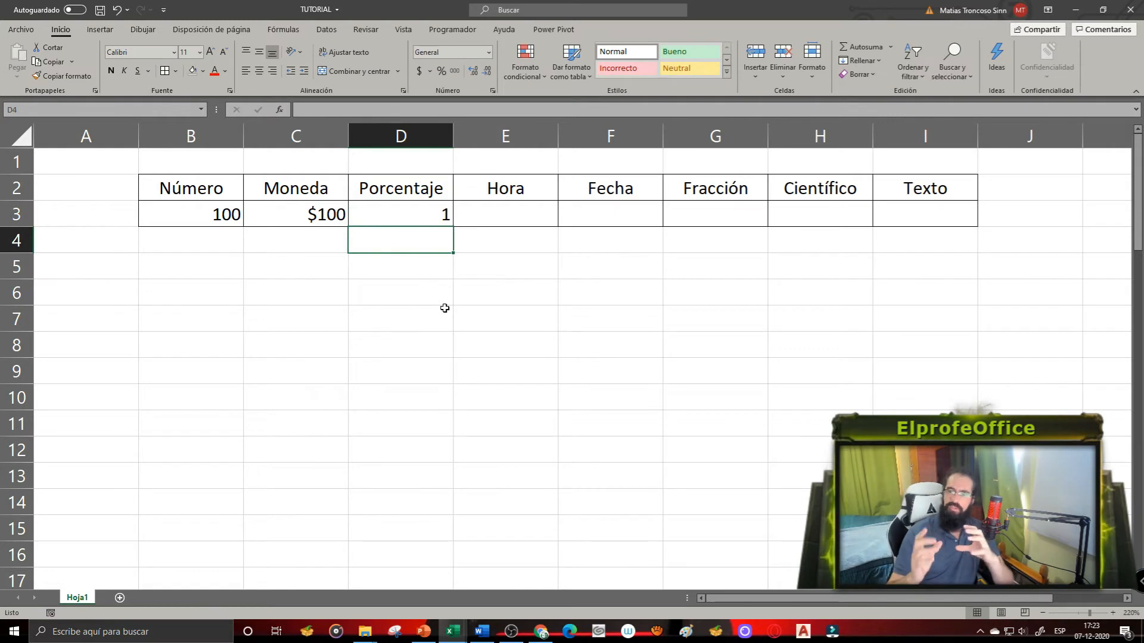
key(Up)
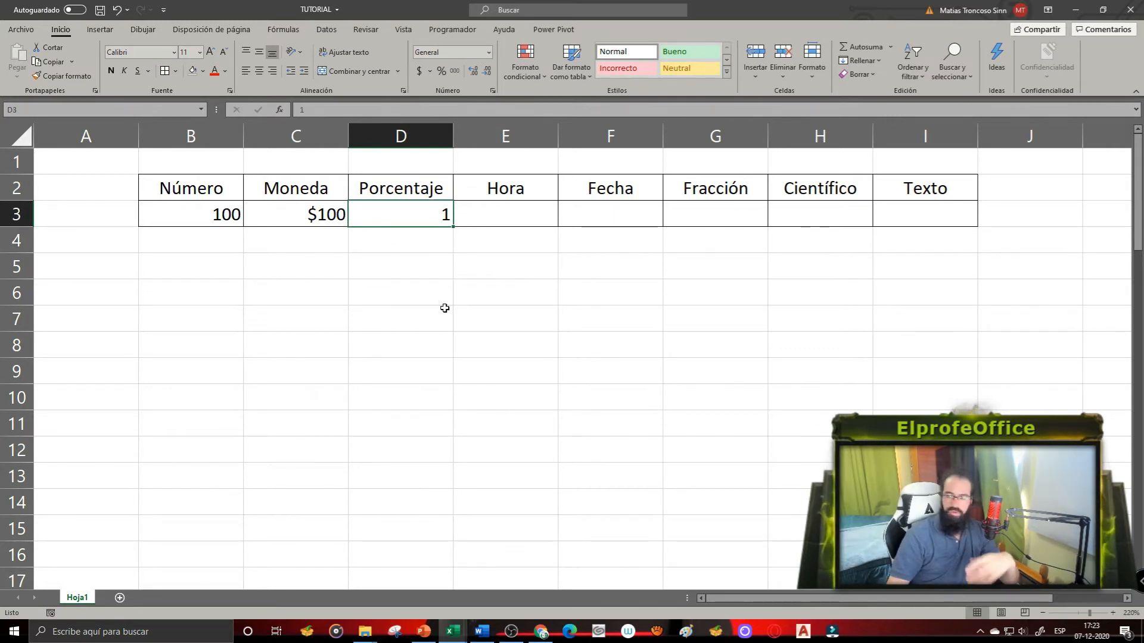
text(0,5)
key(Return)
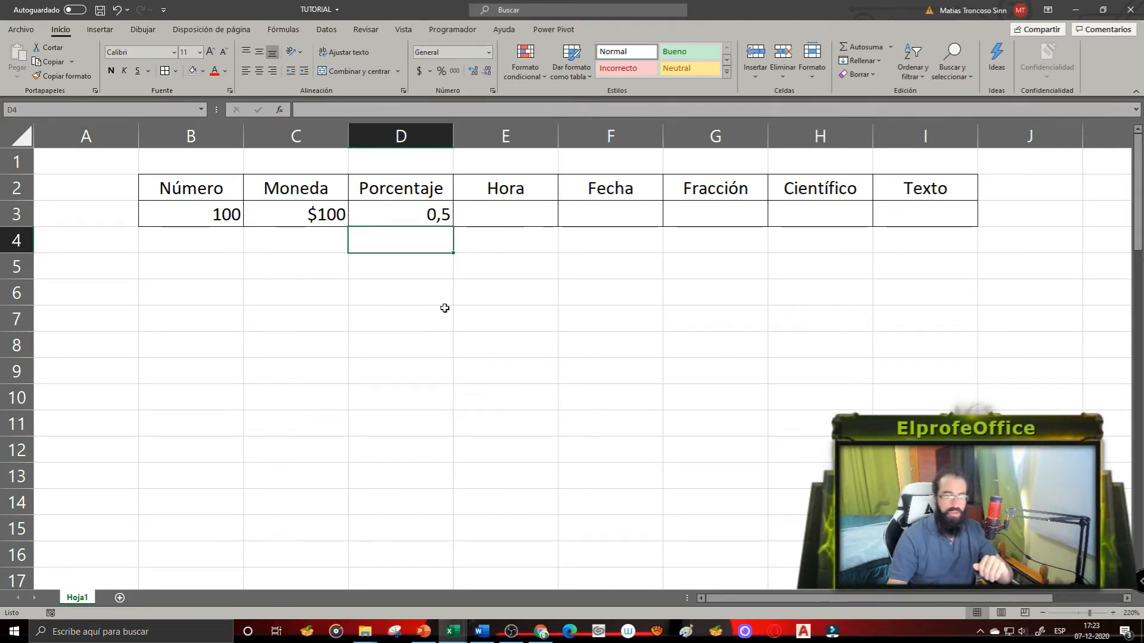
- Enter 10% in cell D6 below the Porcentaje column
click(413, 287)
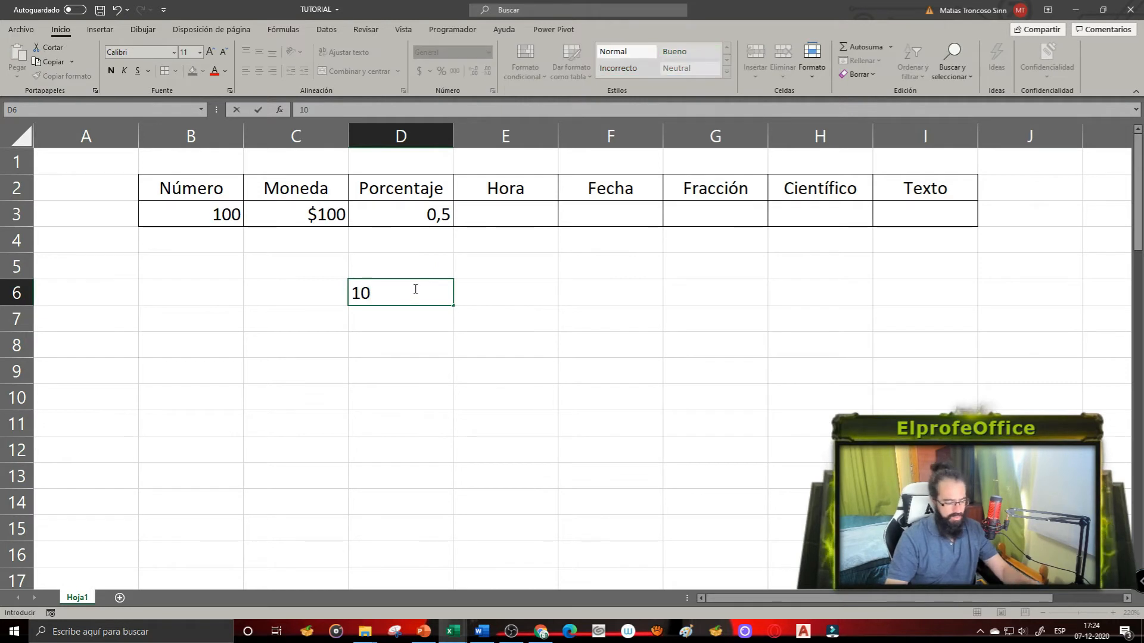
text(%)
key(Return)
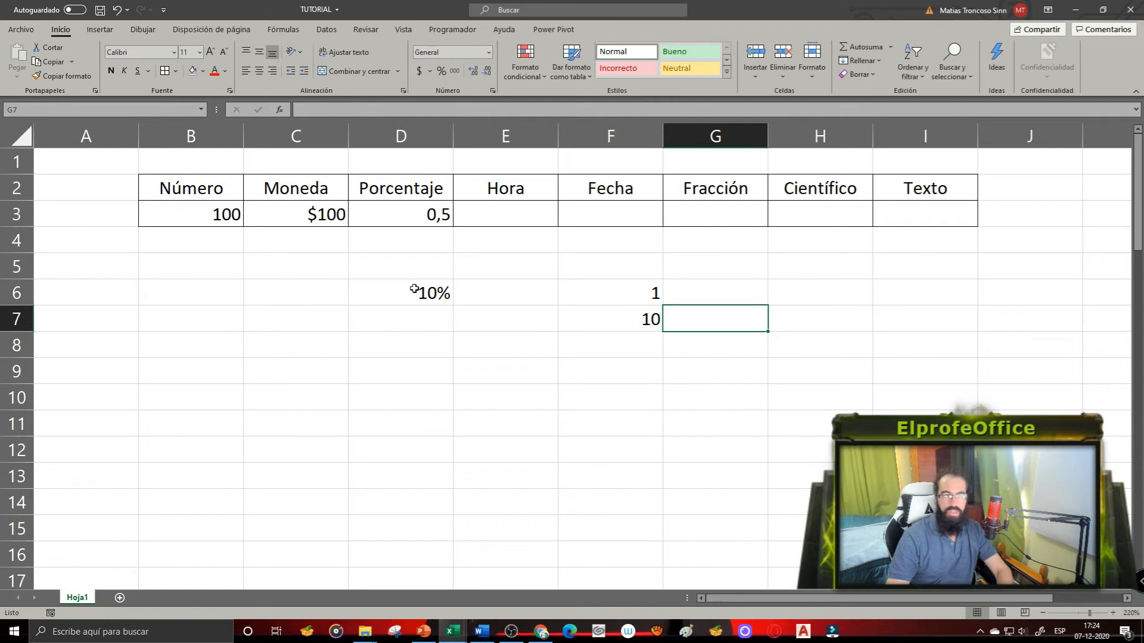
- Divide F6 by F7 with a formula in G6 and select the percentage cell D6
key(Up)
text(=)
key(Left)
text(/)
key(Down)
key(Return)
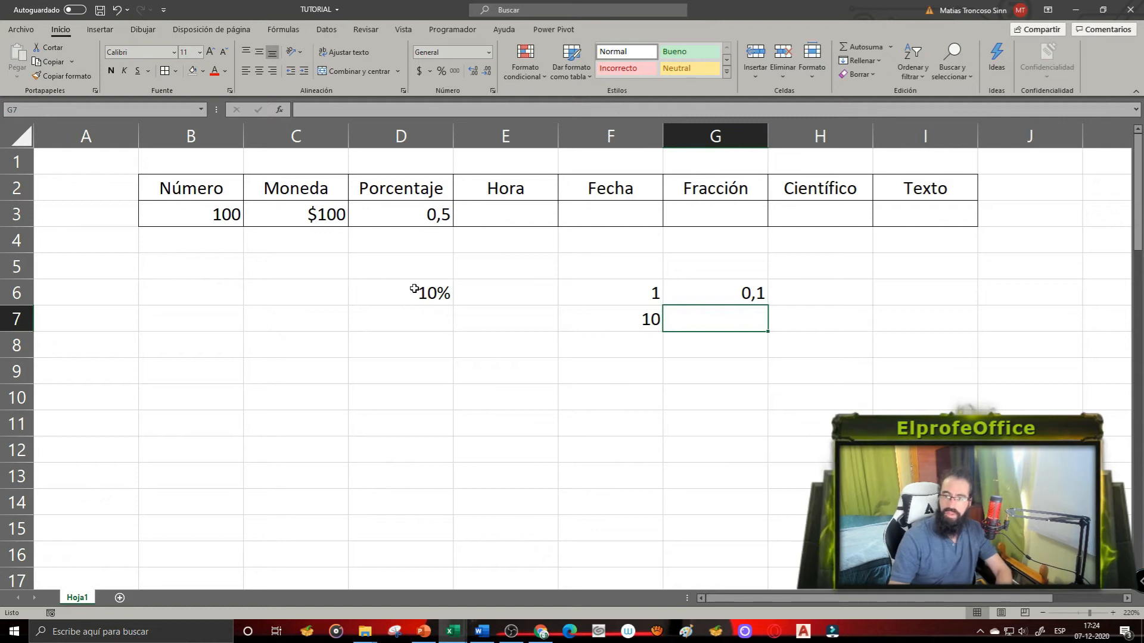
click(410, 293)
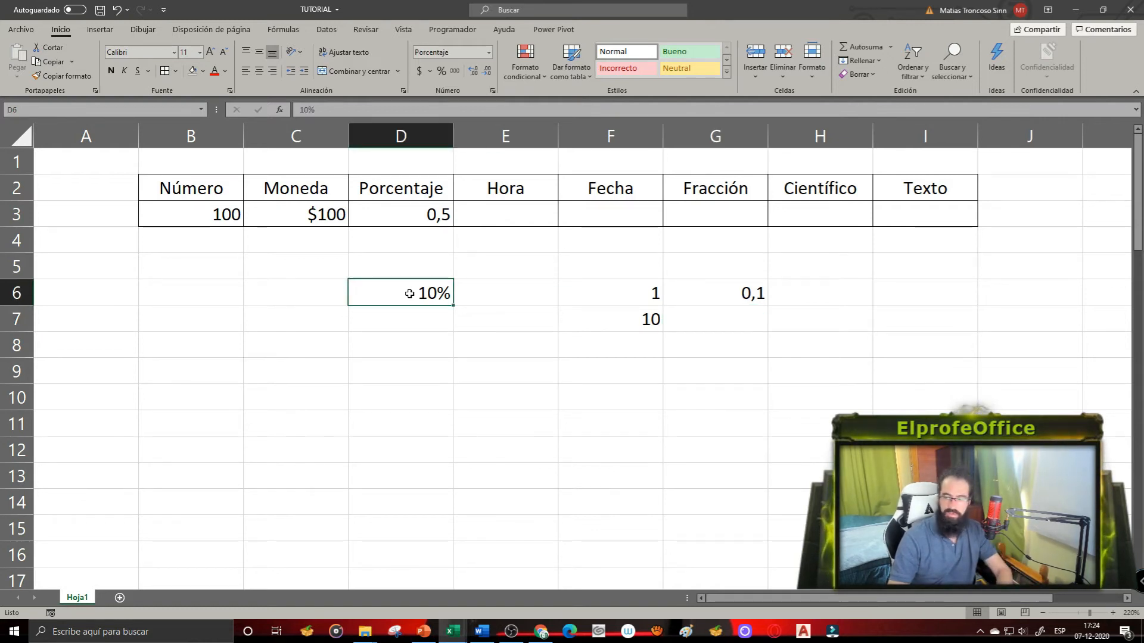
- Enter 1 in F9 and 2 in F10 as a second division example
click(619, 370)
text(1)
key(Return)
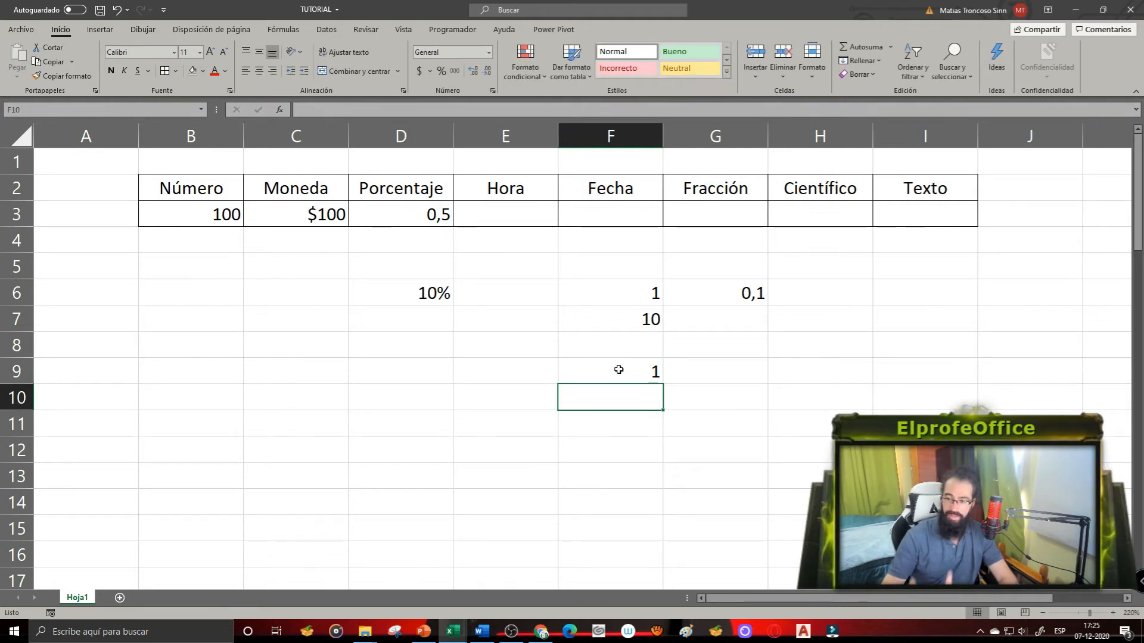
text(2)
click(619, 370)
- Divide F9 by F10 in G9 with the formula =F9/F10
key(Right)
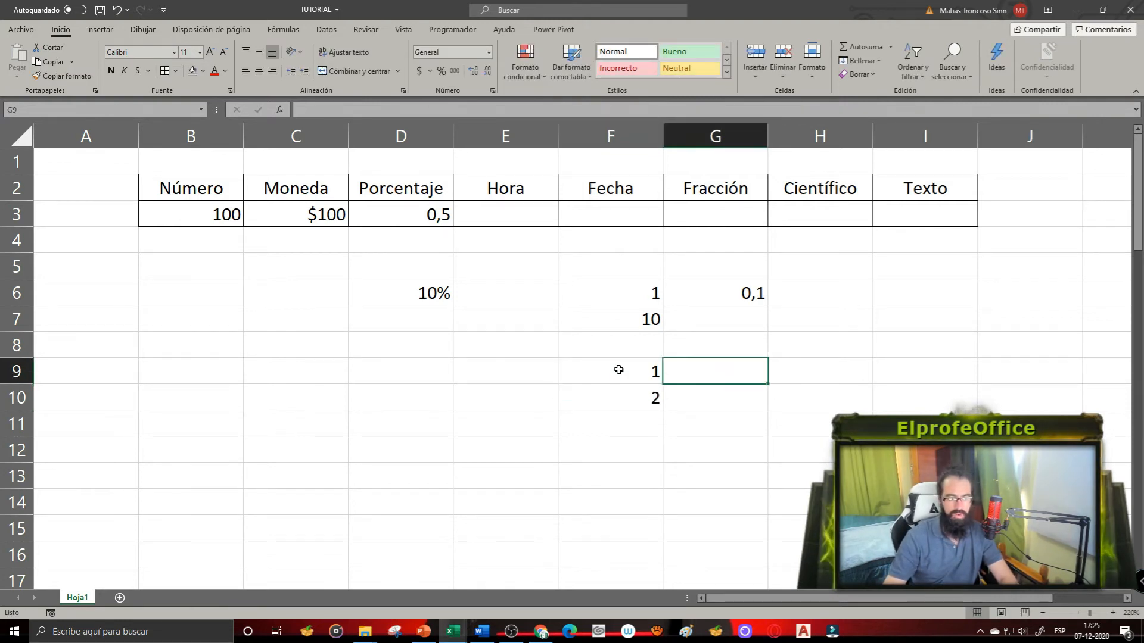
text(=)
click(618, 370)
text(/)
key(Down)
key(Left)
key(Return)
key(Up)
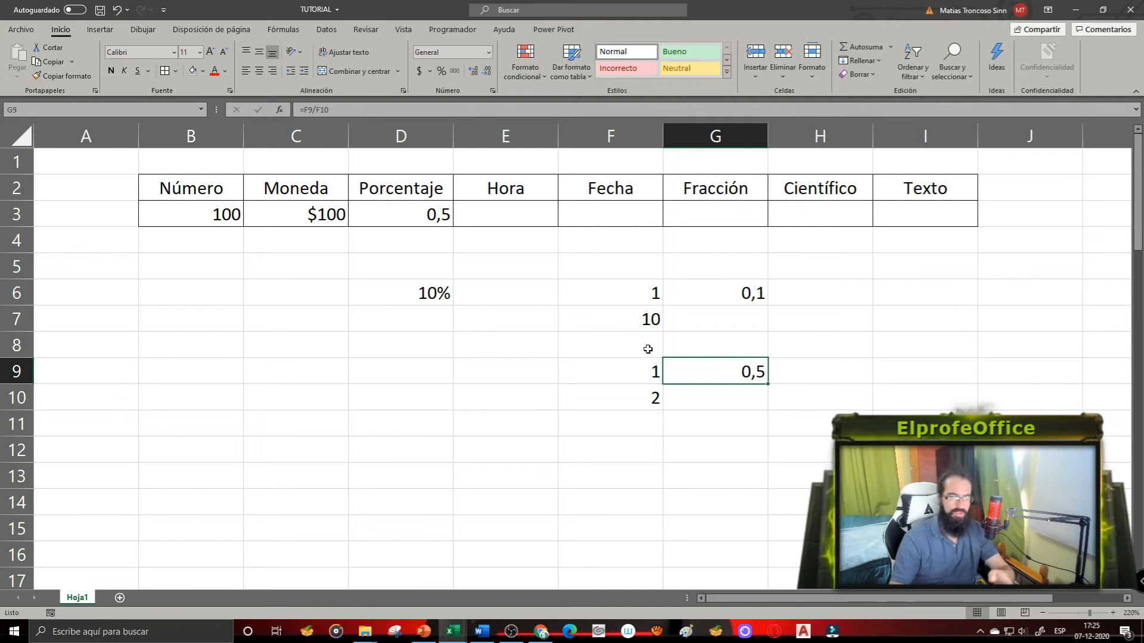
- Multiply the G6 result by 100 in H6 with the formula =G6*100
click(811, 285)
text(=)
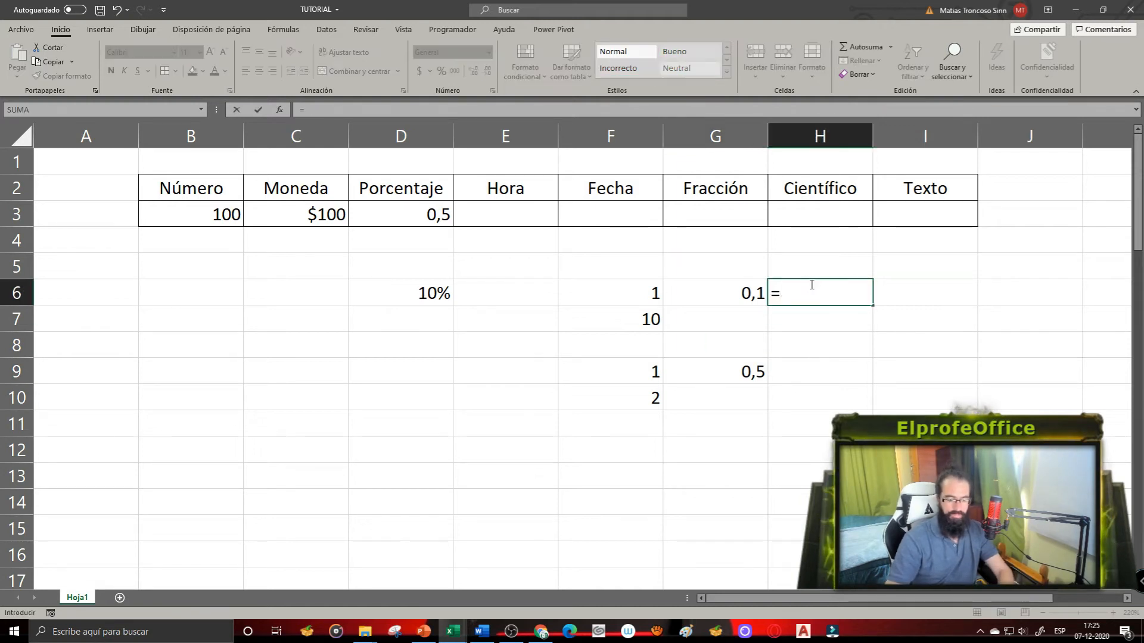
key(Left)
text(*100)
key(ctrl+Return)
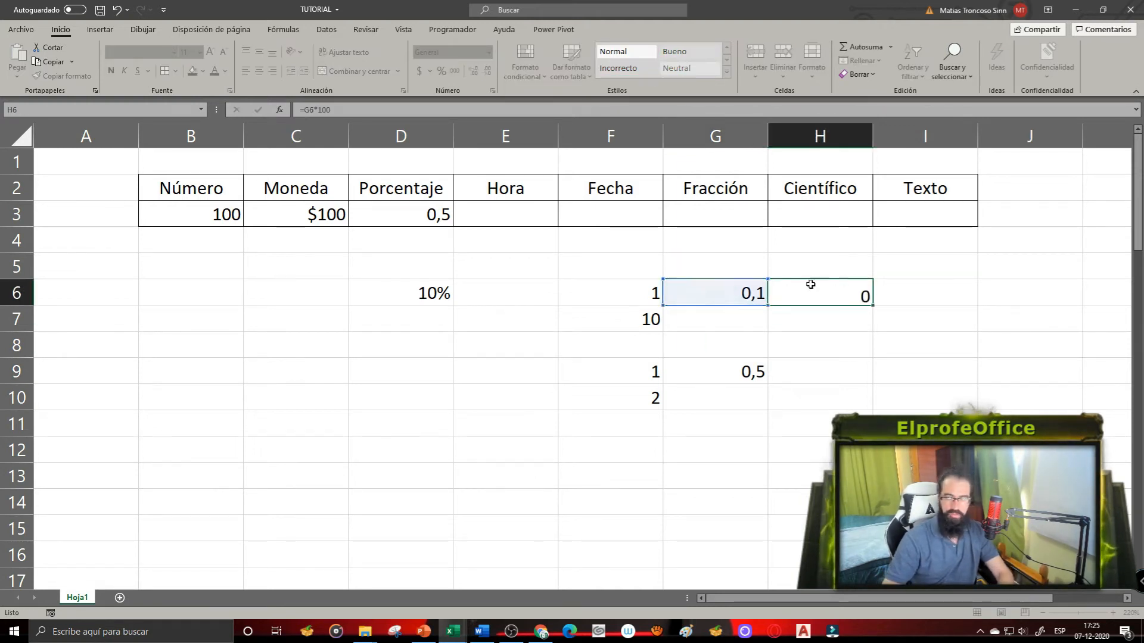
key(Return)
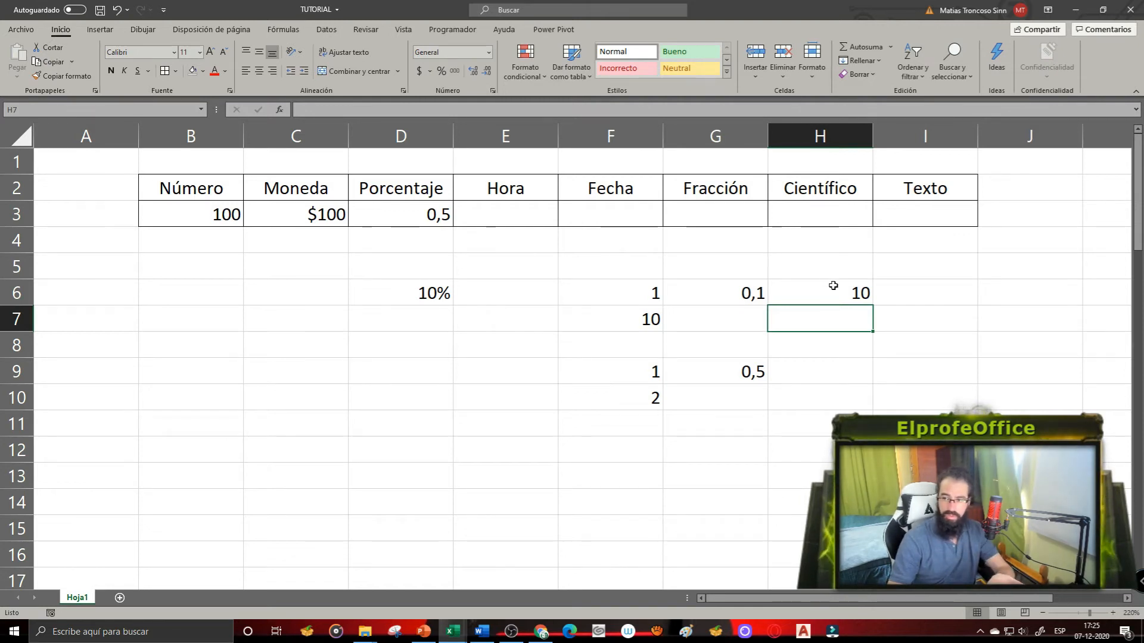
- Copy the multiplication formula from H6 to H9
click(833, 287)
key(ctrl+c)
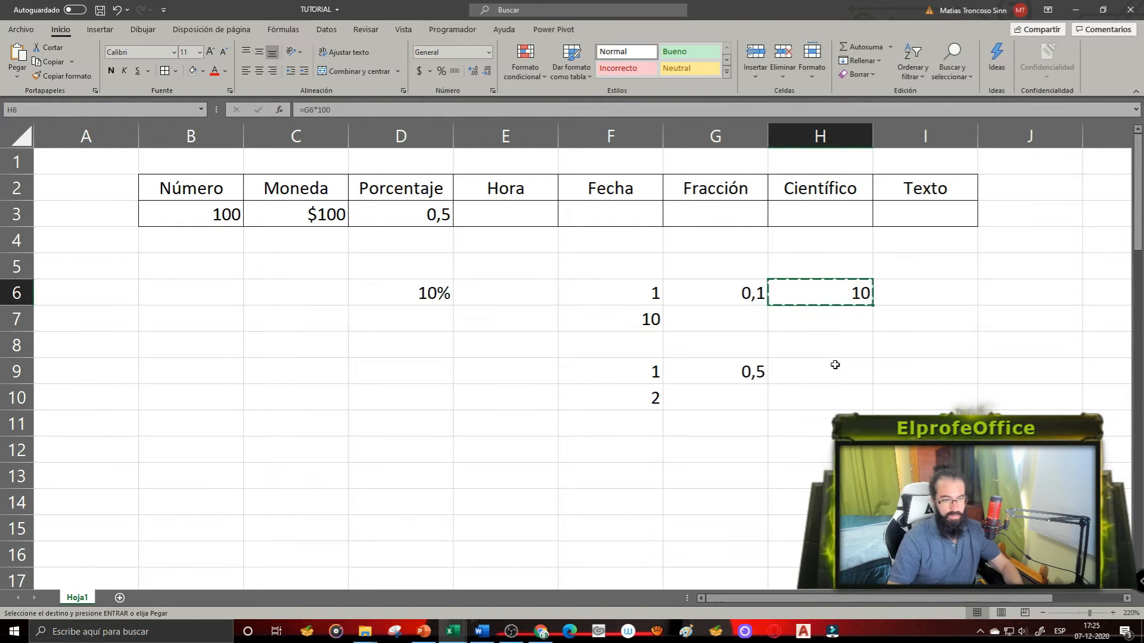
click(834, 369)
key(Return)
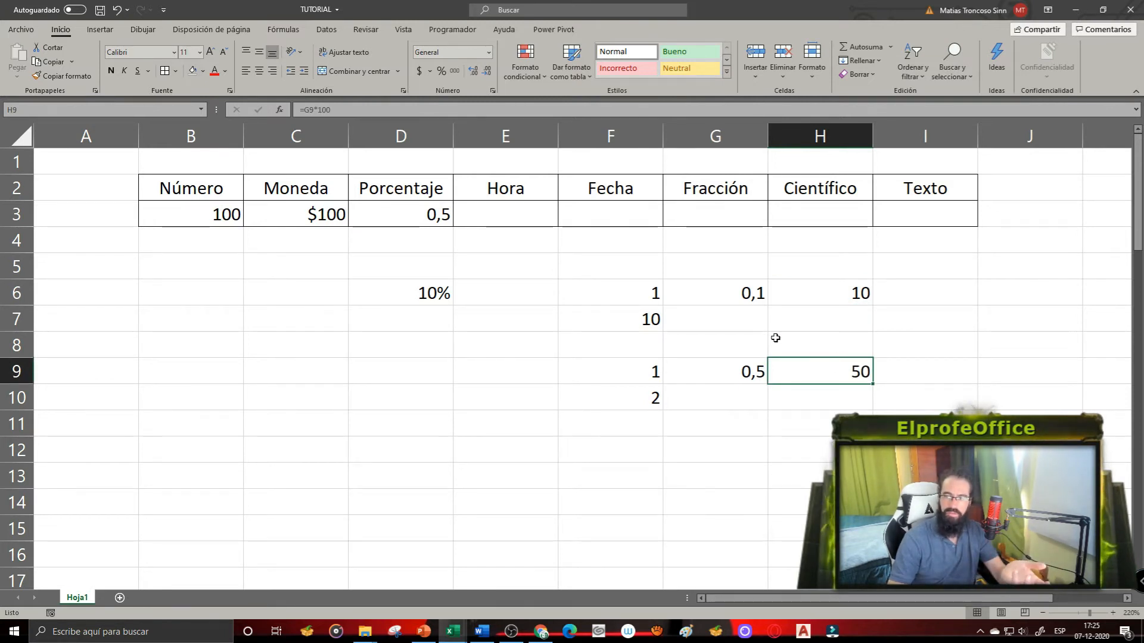
- Format the value in D3 as a percentage (Porcentaje)
click(421, 213)
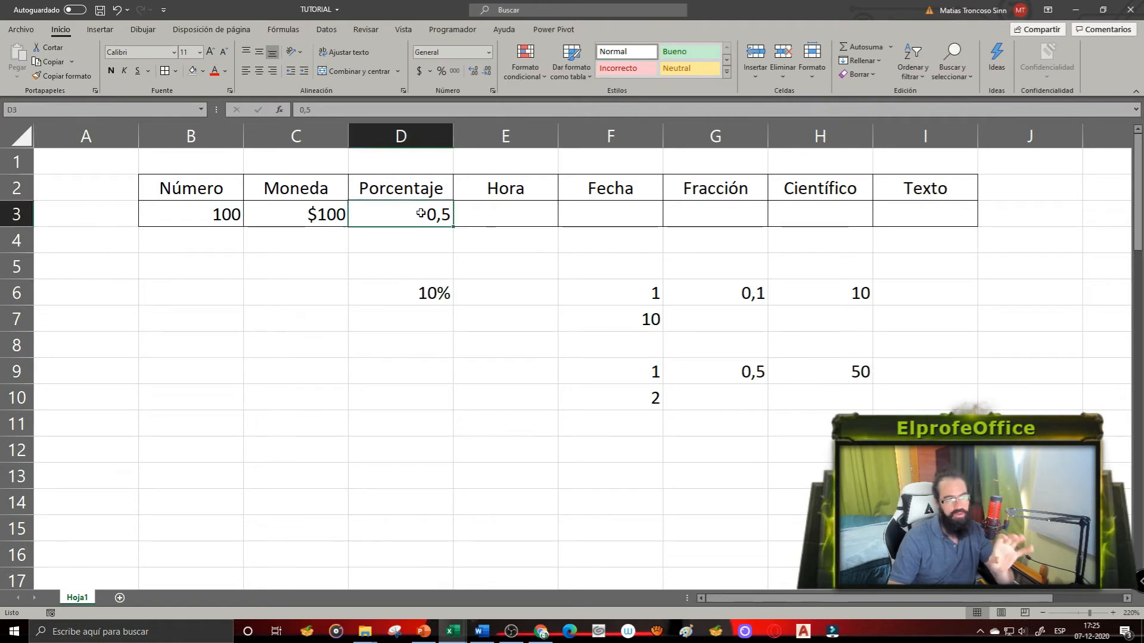
key(ctrl+1)
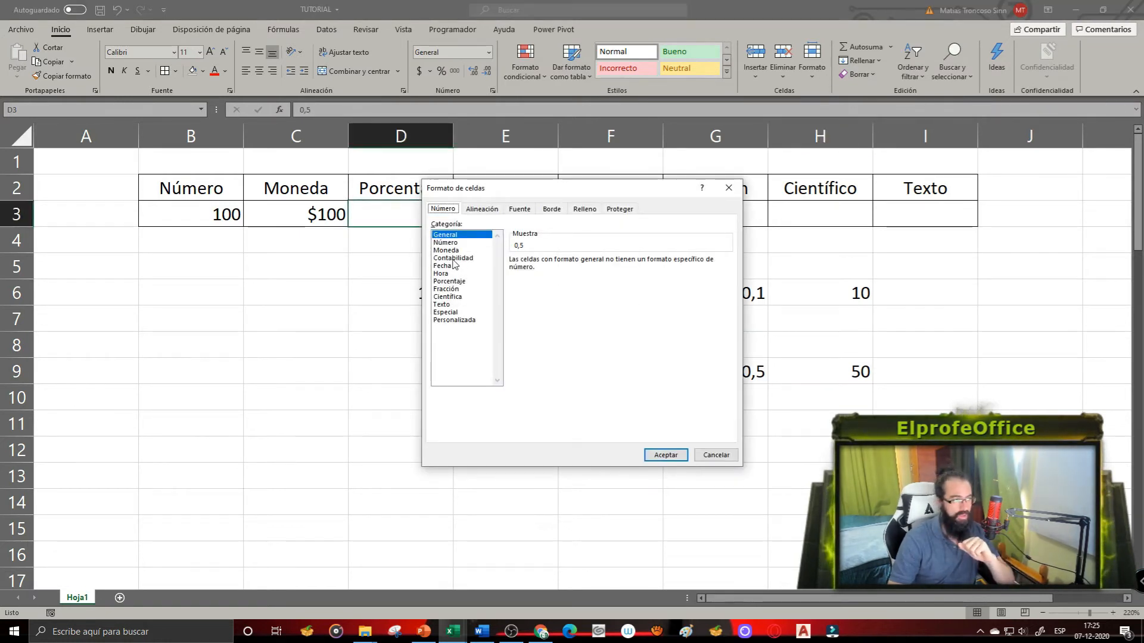
click(449, 281)
click(665, 456)
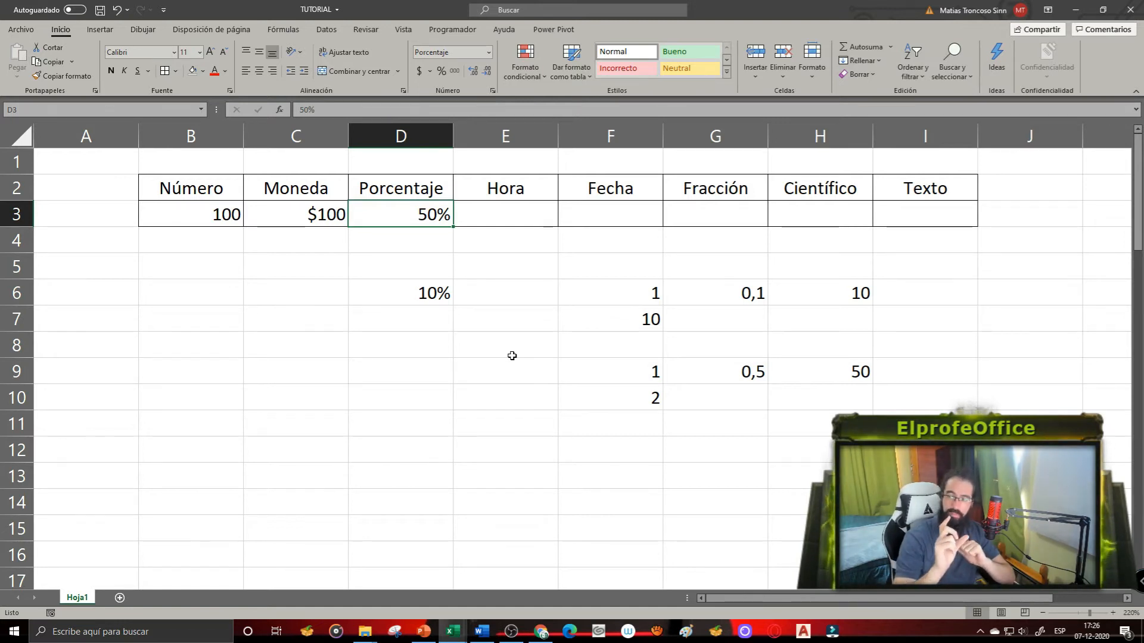
- Replace the value in D3 with 20%
key(Down)
key(Up)
text(20)
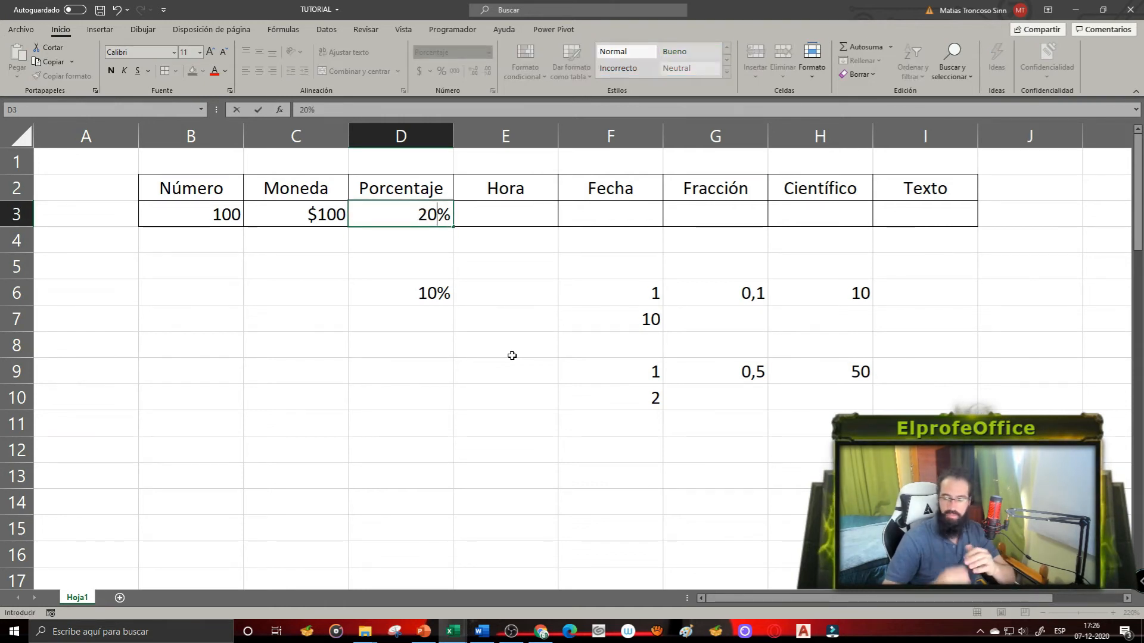
key(Return)
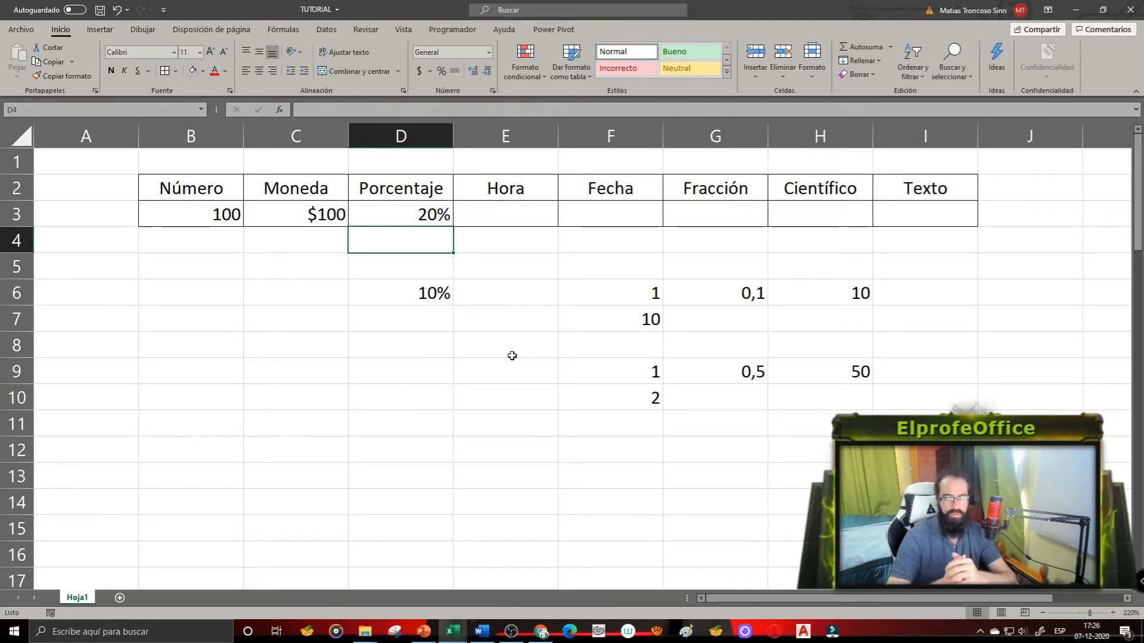
- Review the regional settings for E3's time format and apply the Hora format type *13:30:55 with Español (Chile)
click(529, 223)
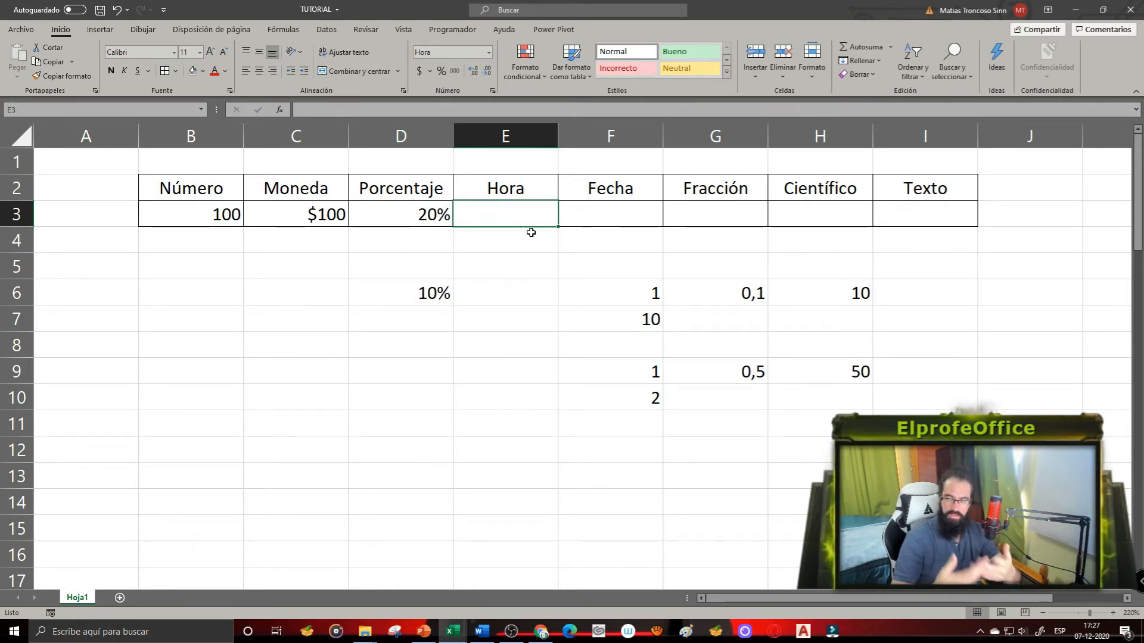
key(ctrl+1)
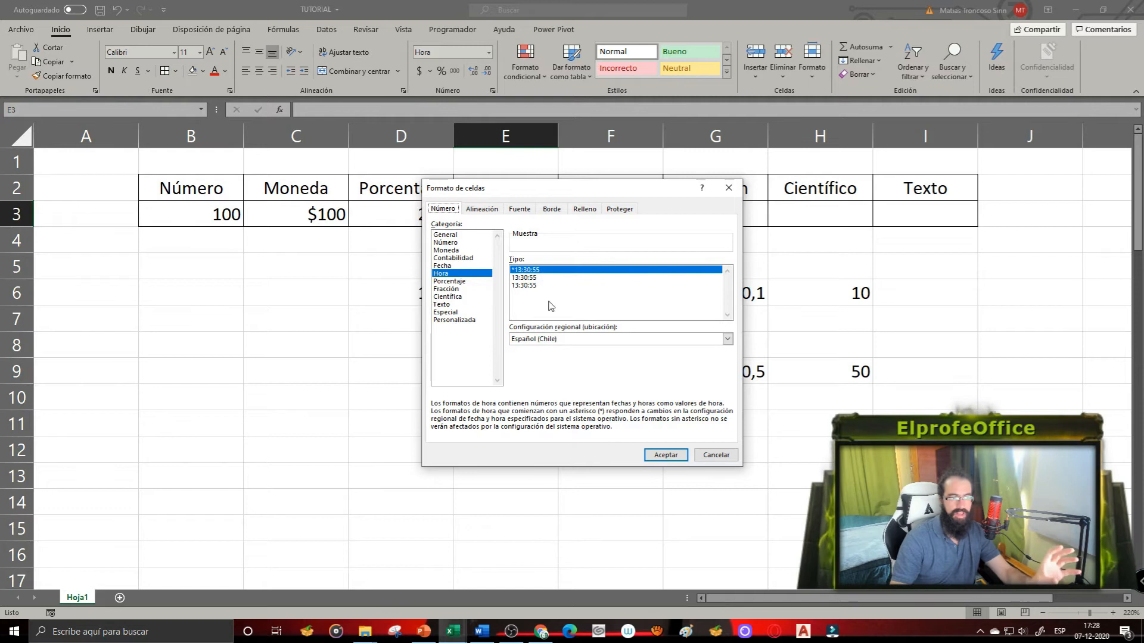
click(727, 340)
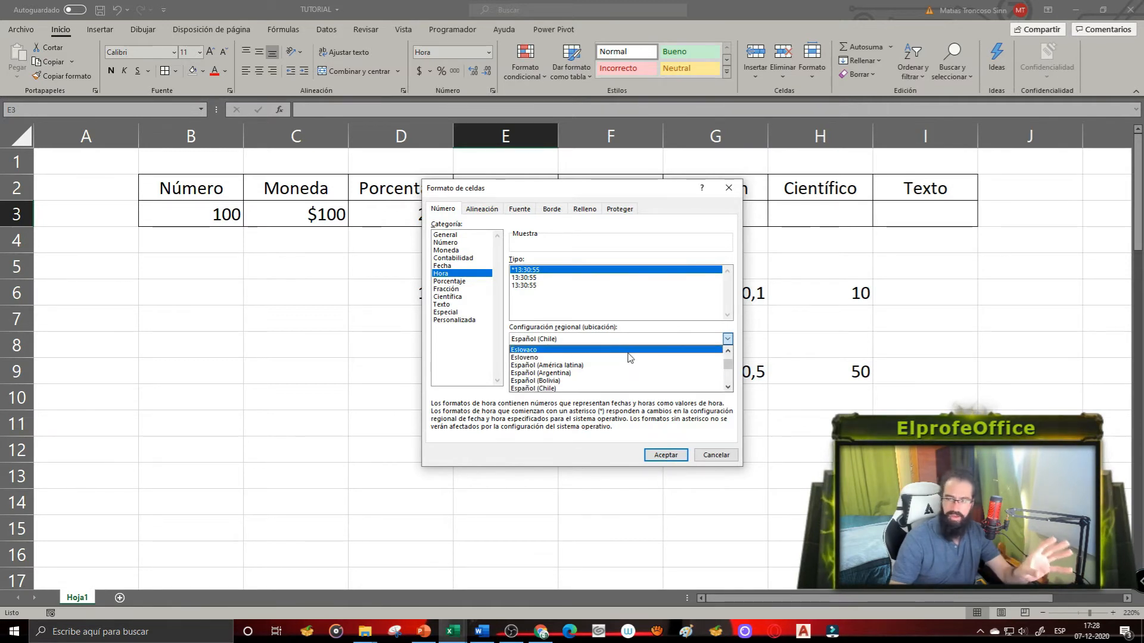
click(666, 458)
click(666, 455)
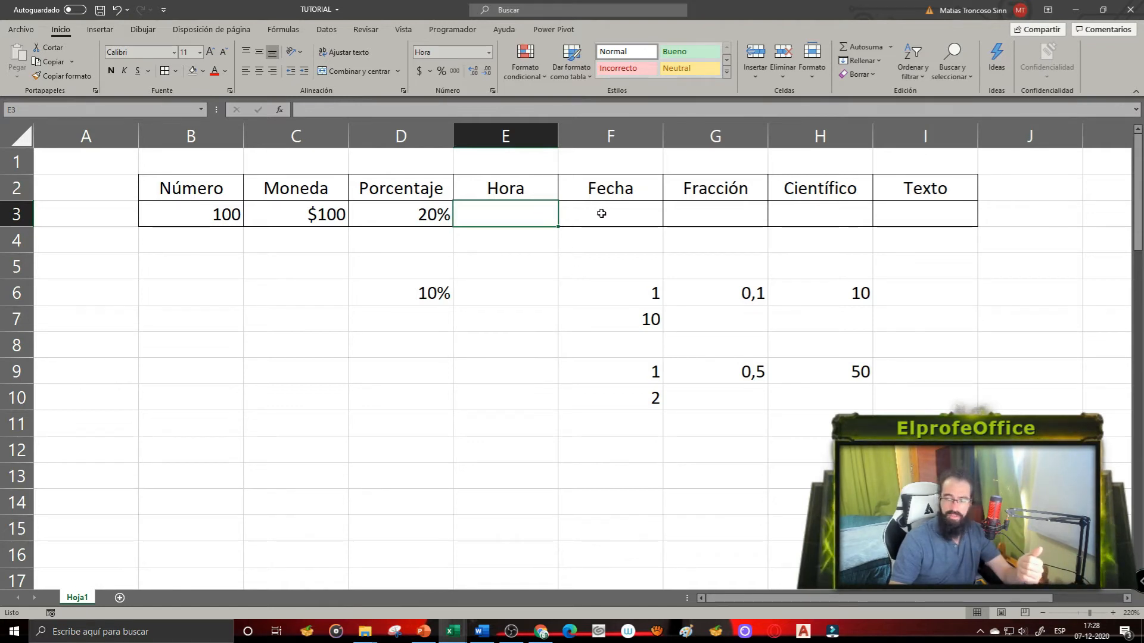
- Enter the time 23:30:40 in E3 and 22:40:56 in E4
text(23:30:40)
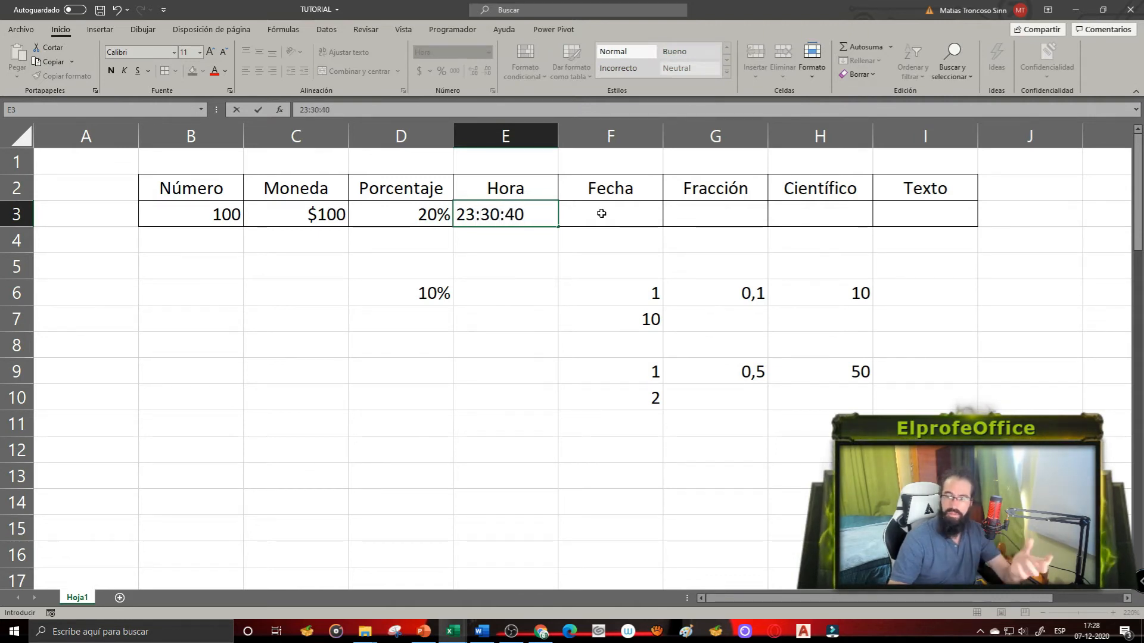
key(Return)
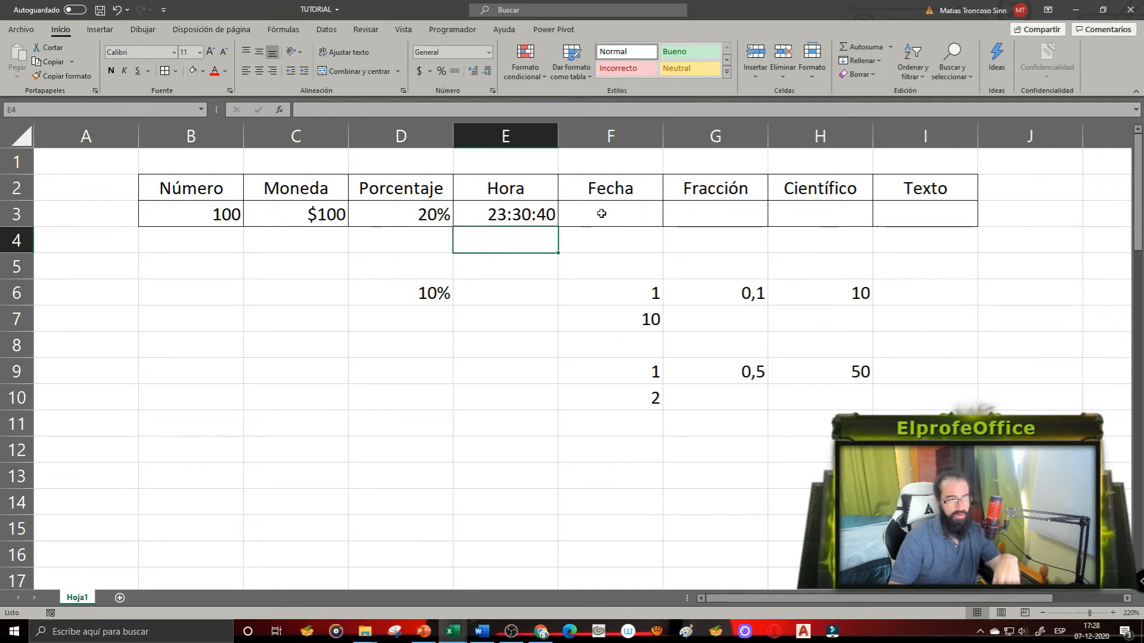
text(2)
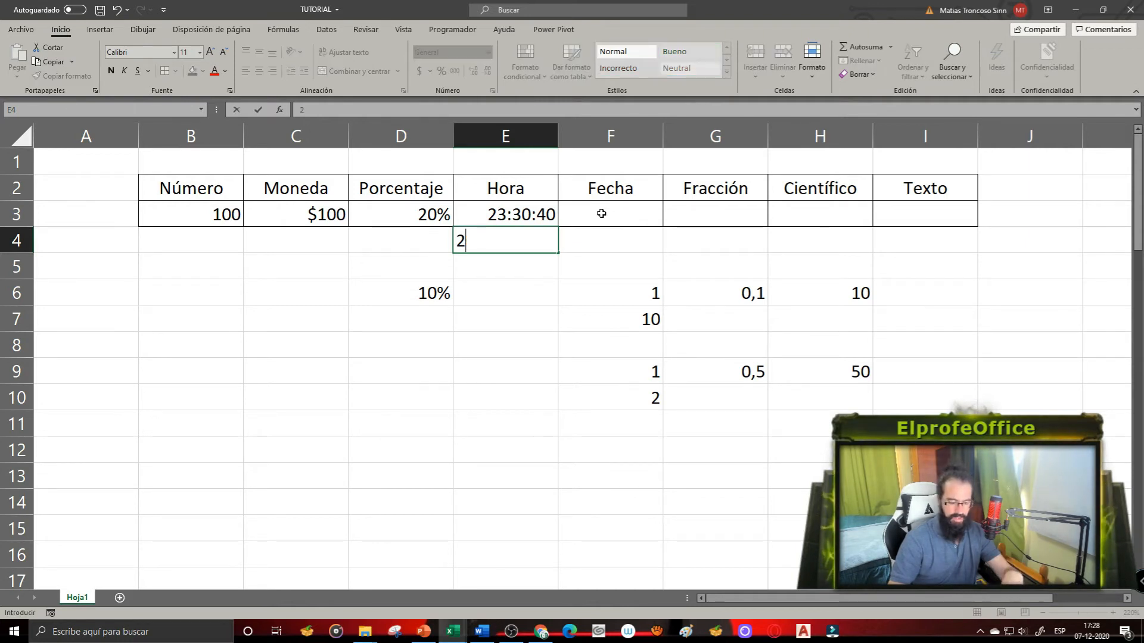
text(2:40:56)
key(Return)
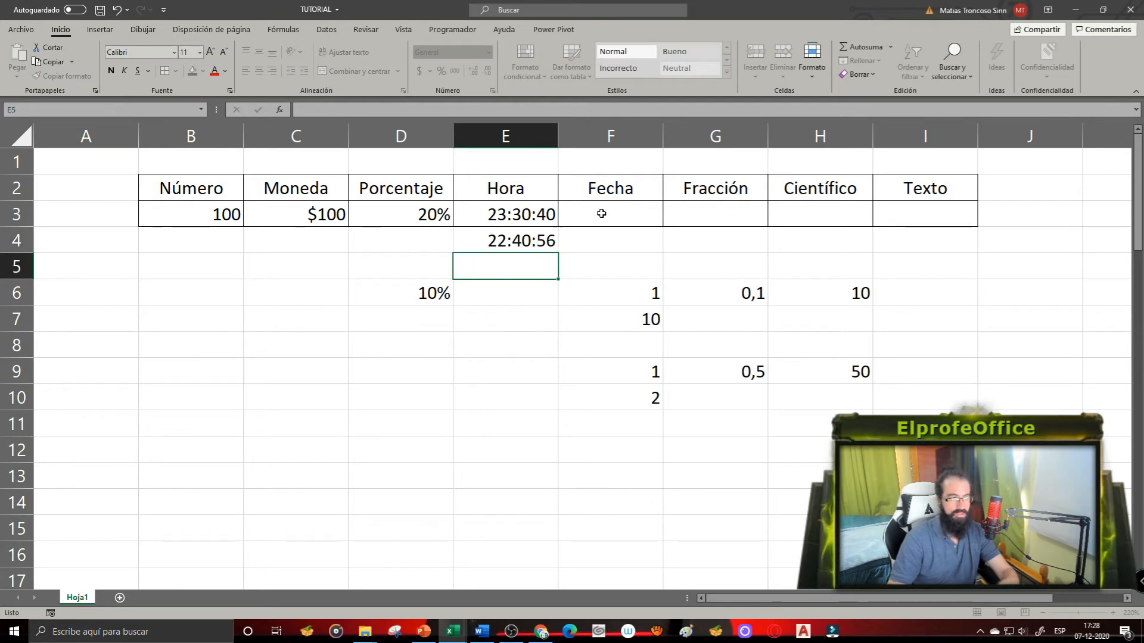
- Subtract the E4 time from the E3 time in E5 with the formula =E3-E4
text(=)
key(Up)
key(Up)
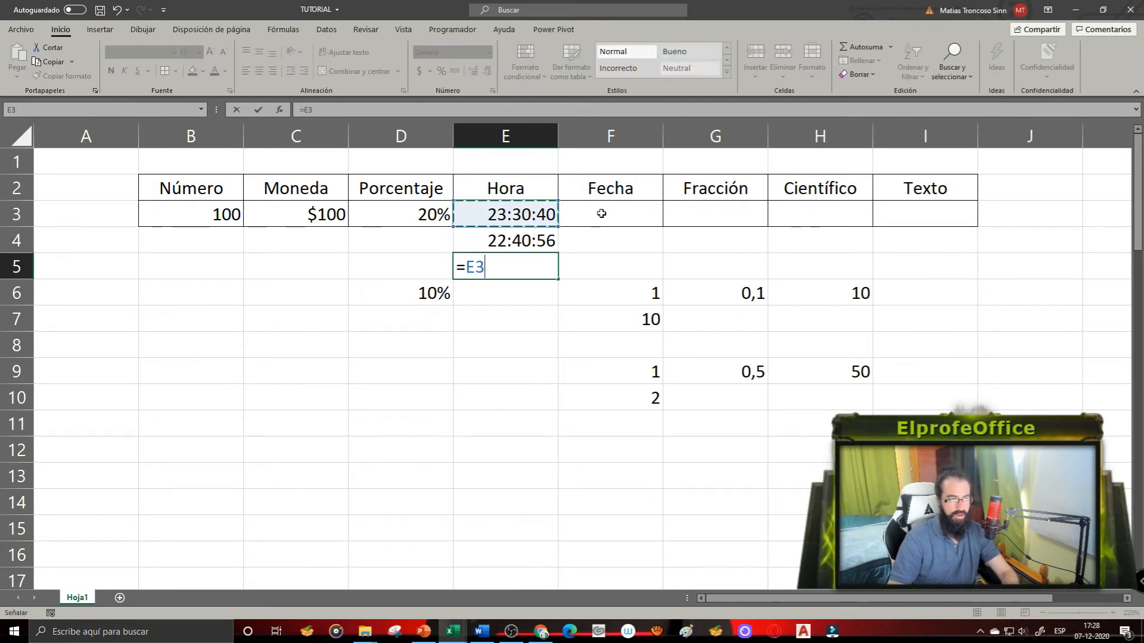
text(-)
key(Up)
key(Return)
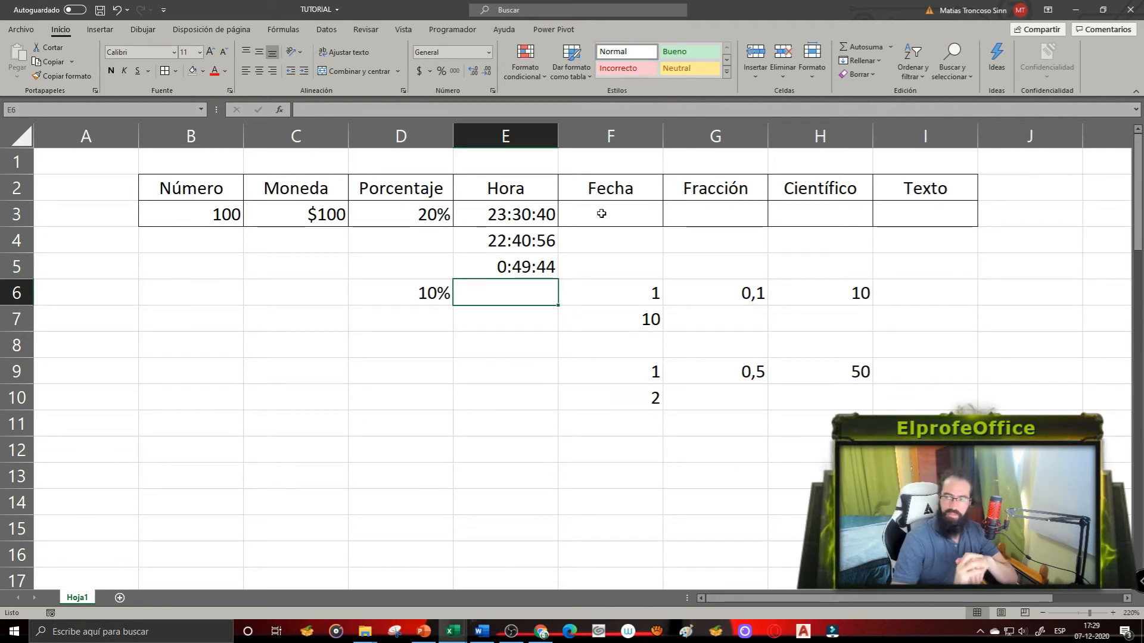
- Format F3 as a date (Fecha) with the long type *miércoles, 14 de marzo de 2012
click(602, 214)
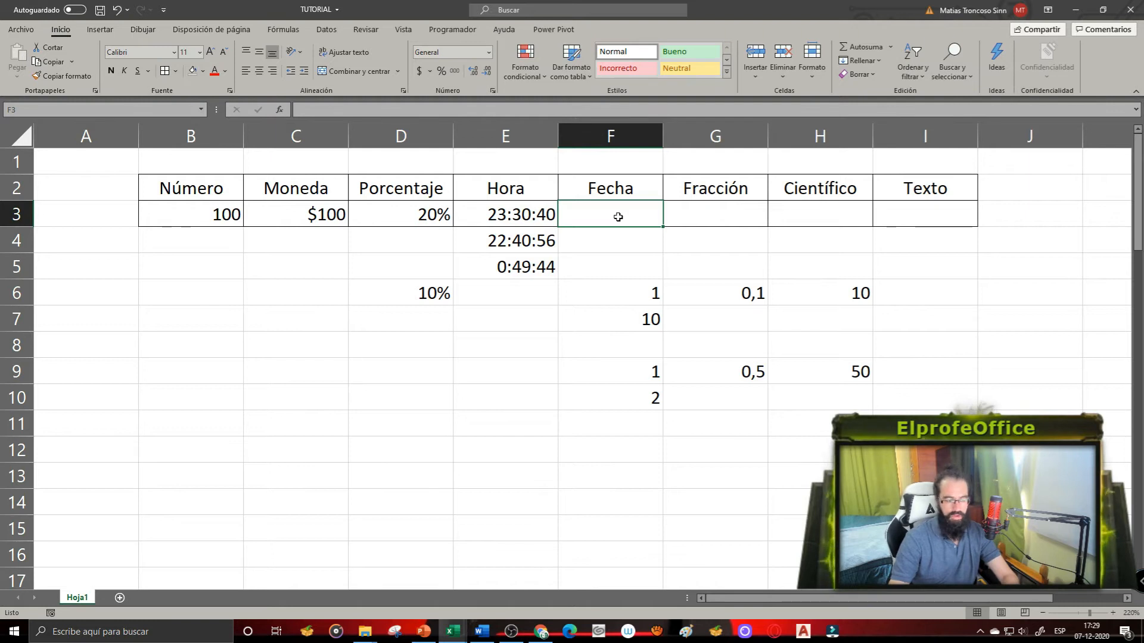
key(ctrl+1)
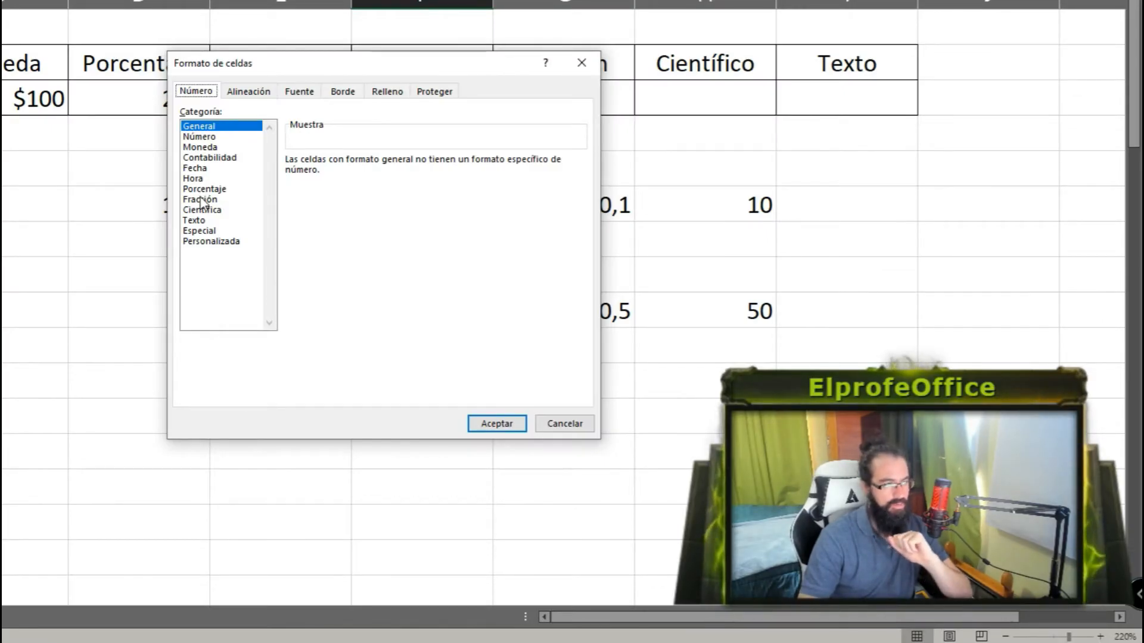
click(198, 168)
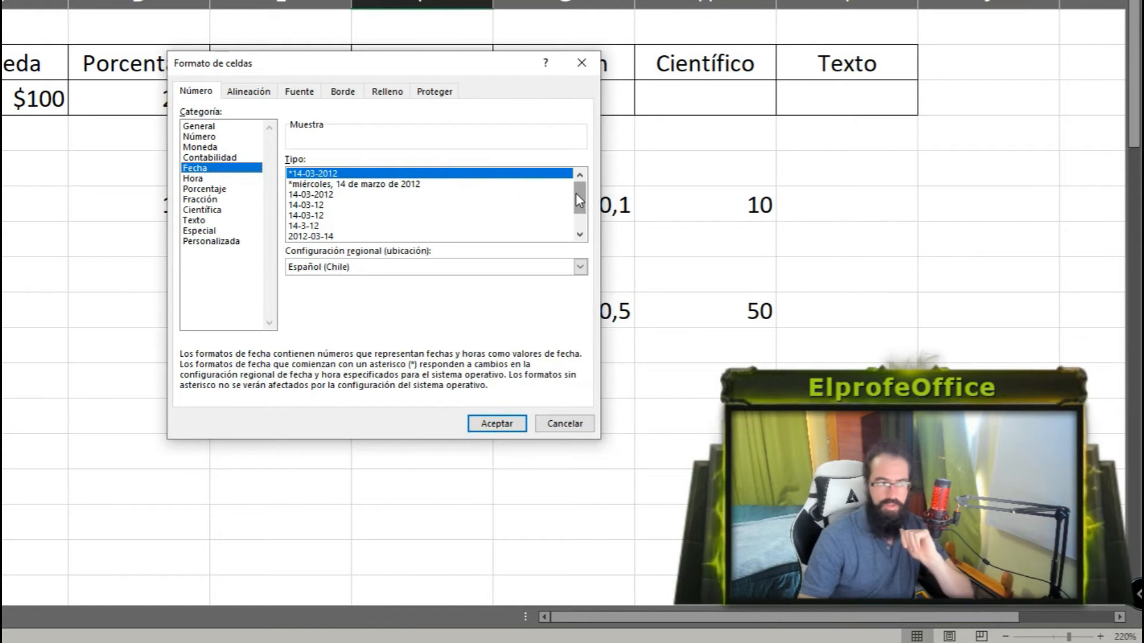
click(336, 187)
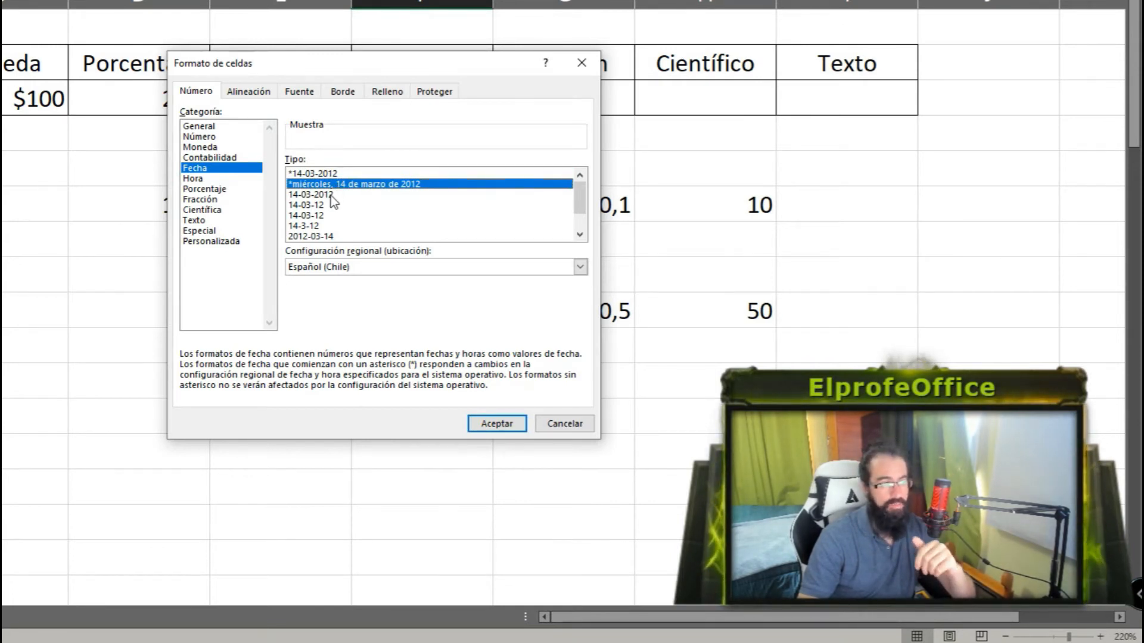
click(327, 236)
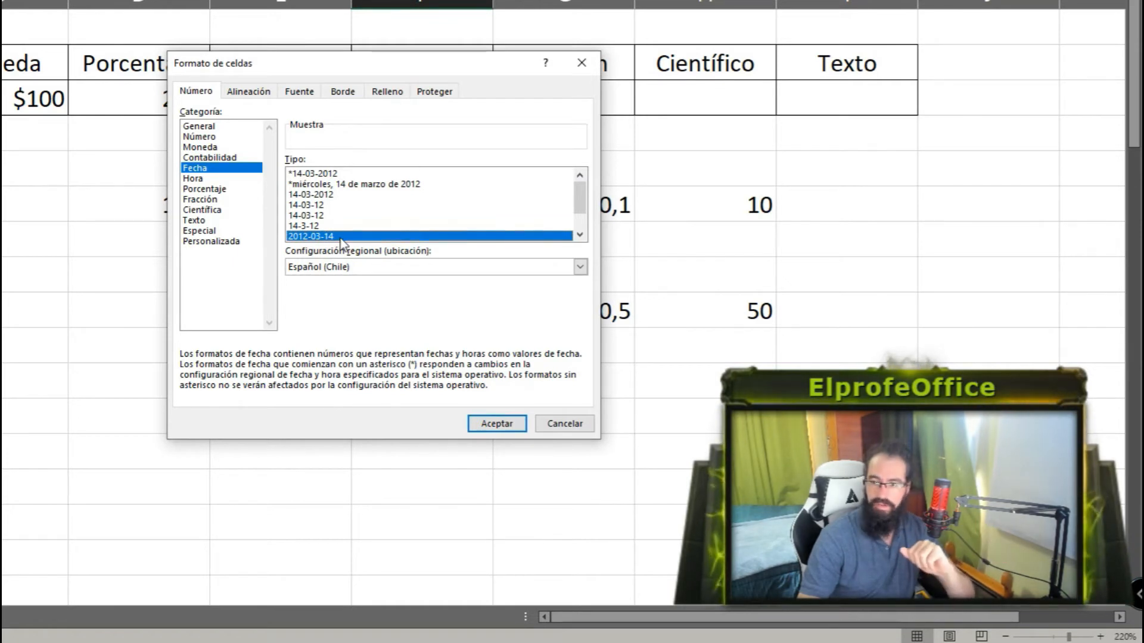
click(342, 184)
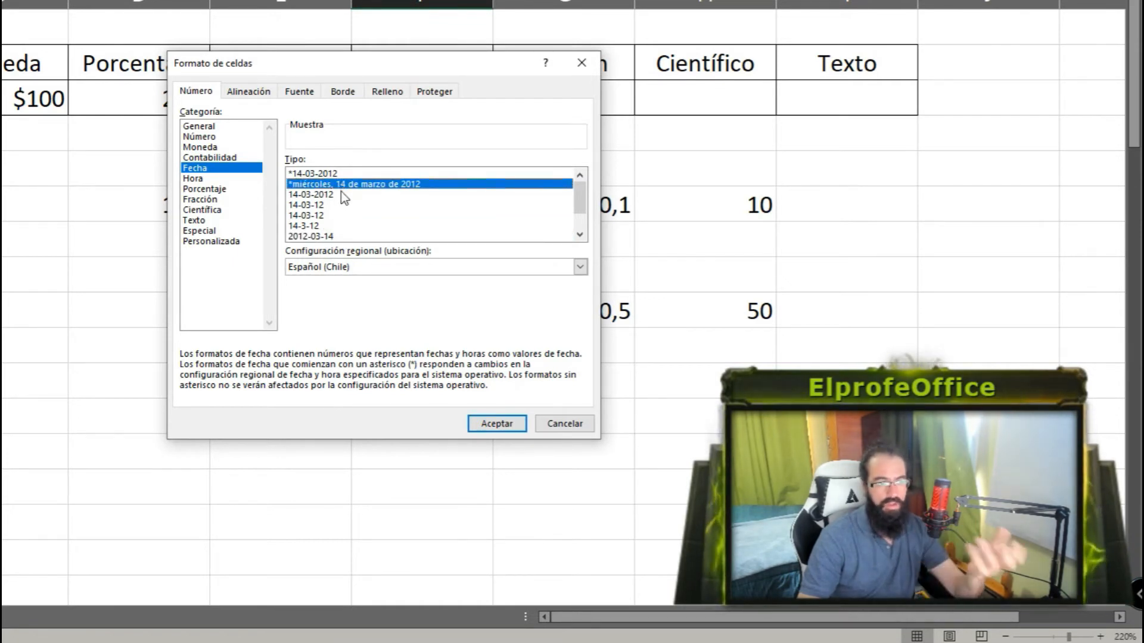
click(493, 432)
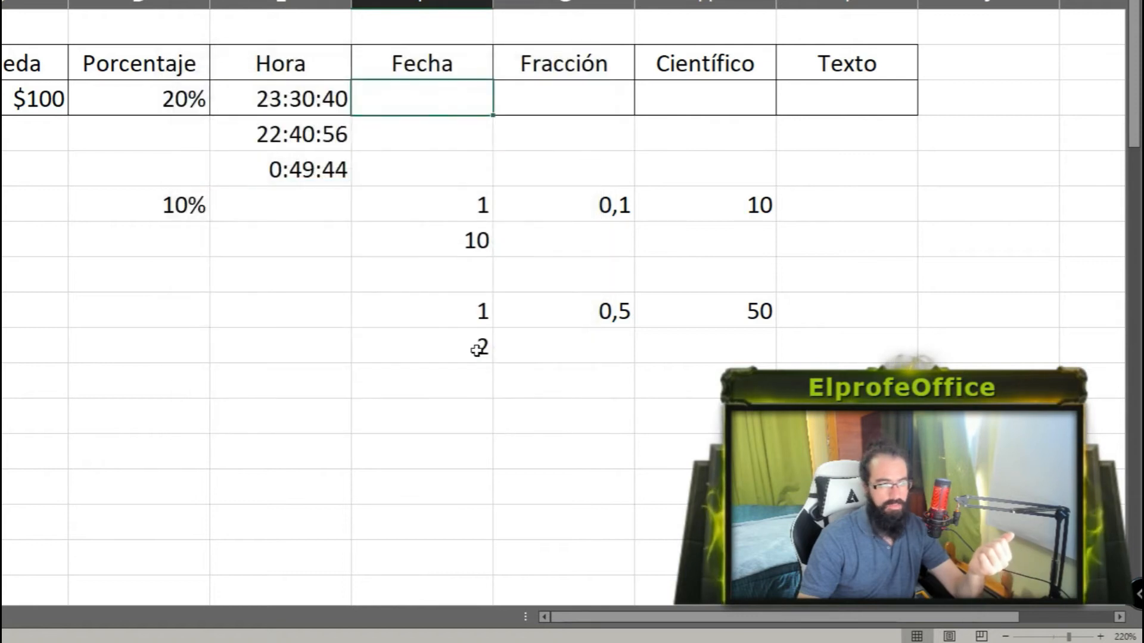
- Enter the number 1 in the date-formatted cell F3
double_click(445, 104)
text(1)
key(Return)
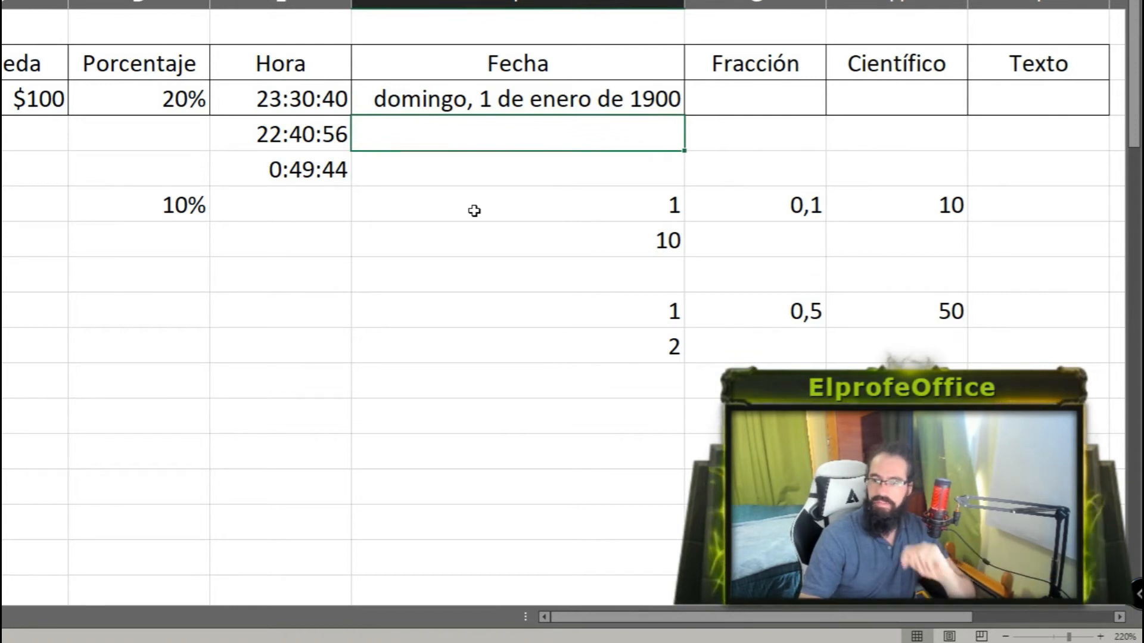
- Replace the content of F3 with the date 07-12
click(486, 105)
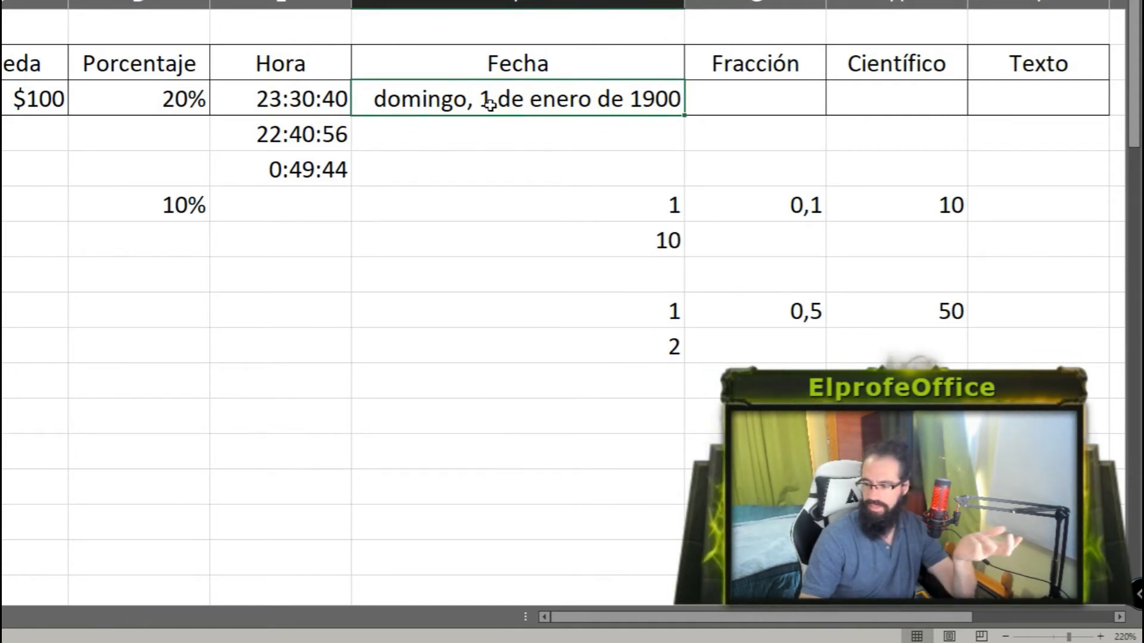
text(07)
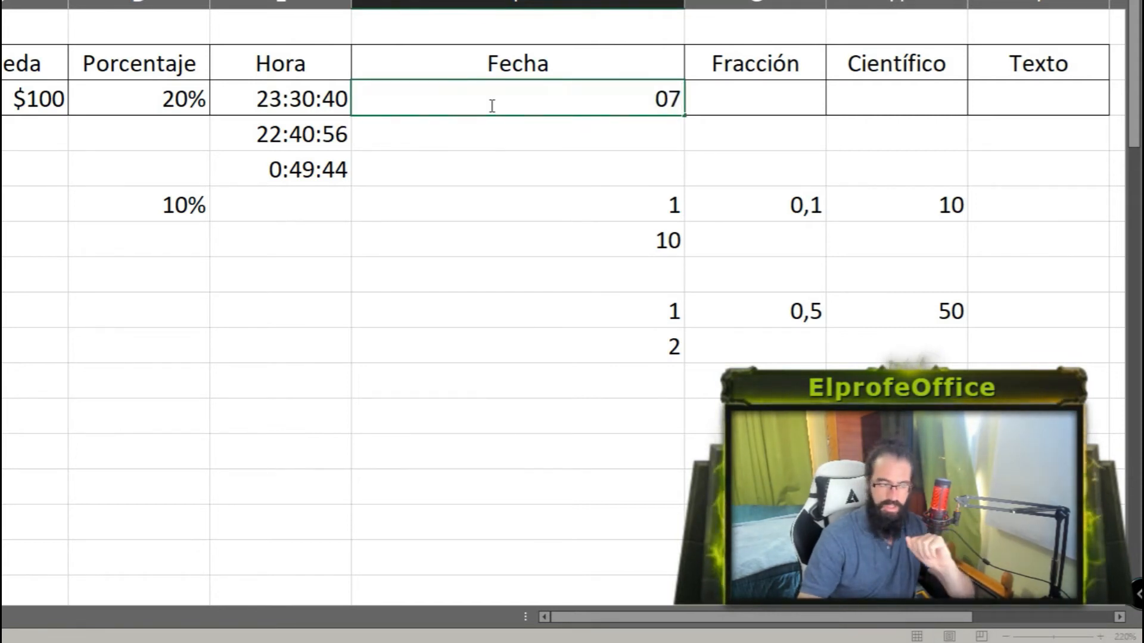
text(-12)
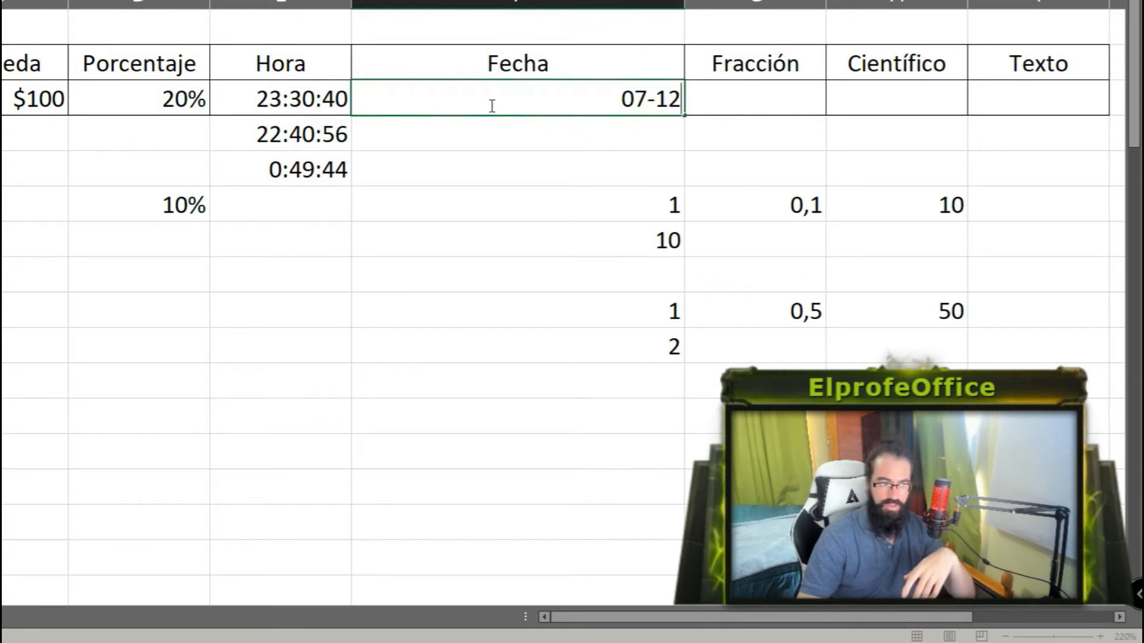
key(Return)
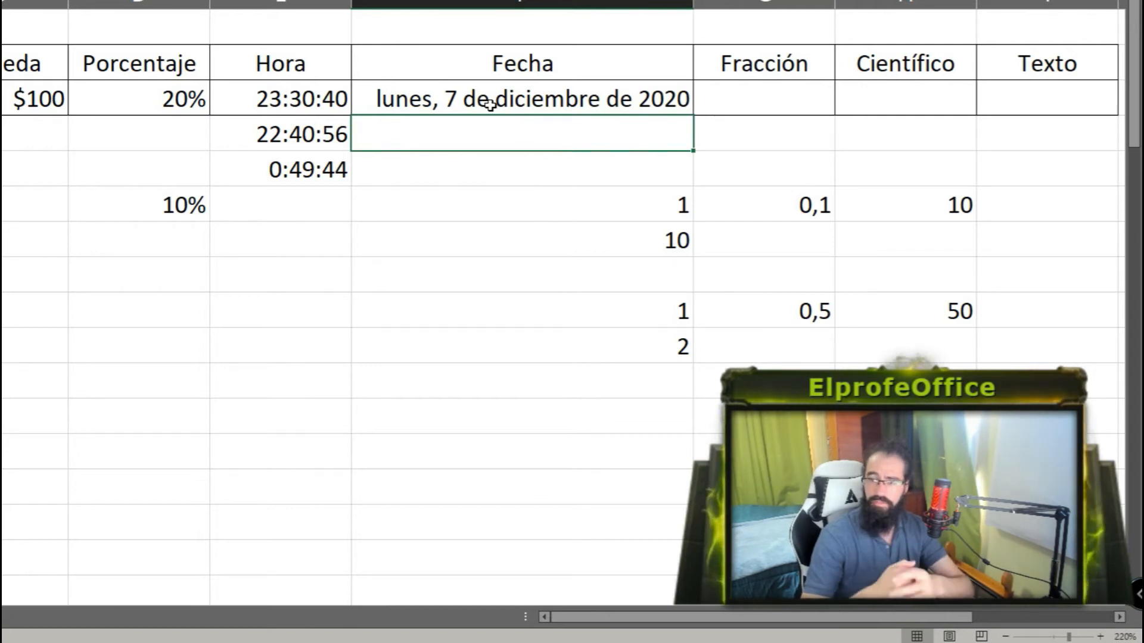
- Change the date format of F3 to the short type *14-03-2012
key(ctrl+1)
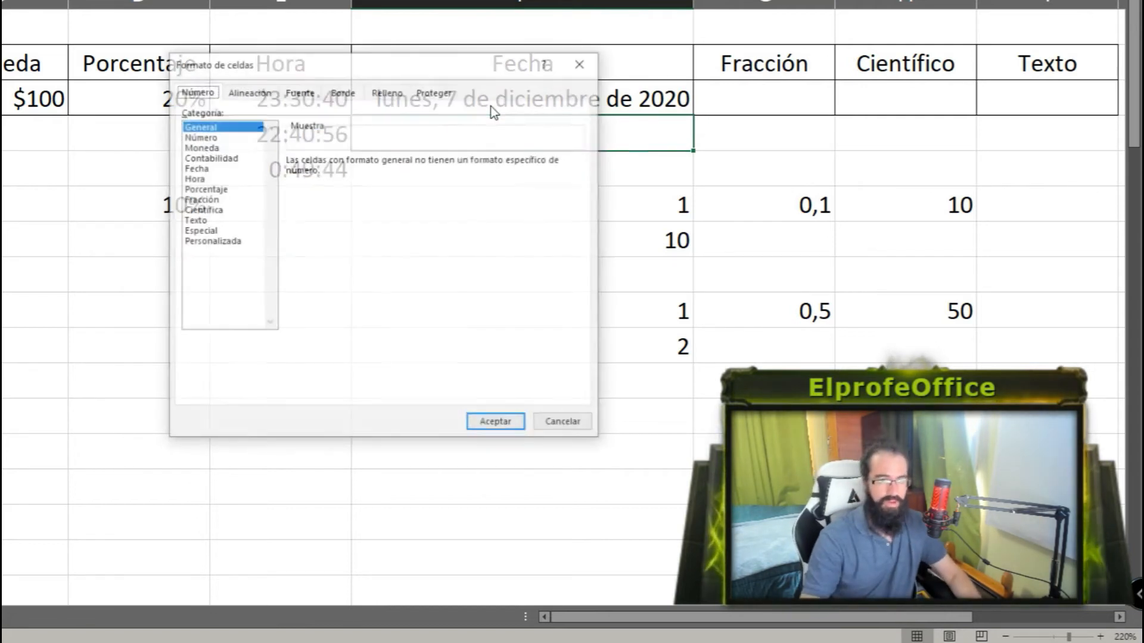
key(Escape)
click(572, 89)
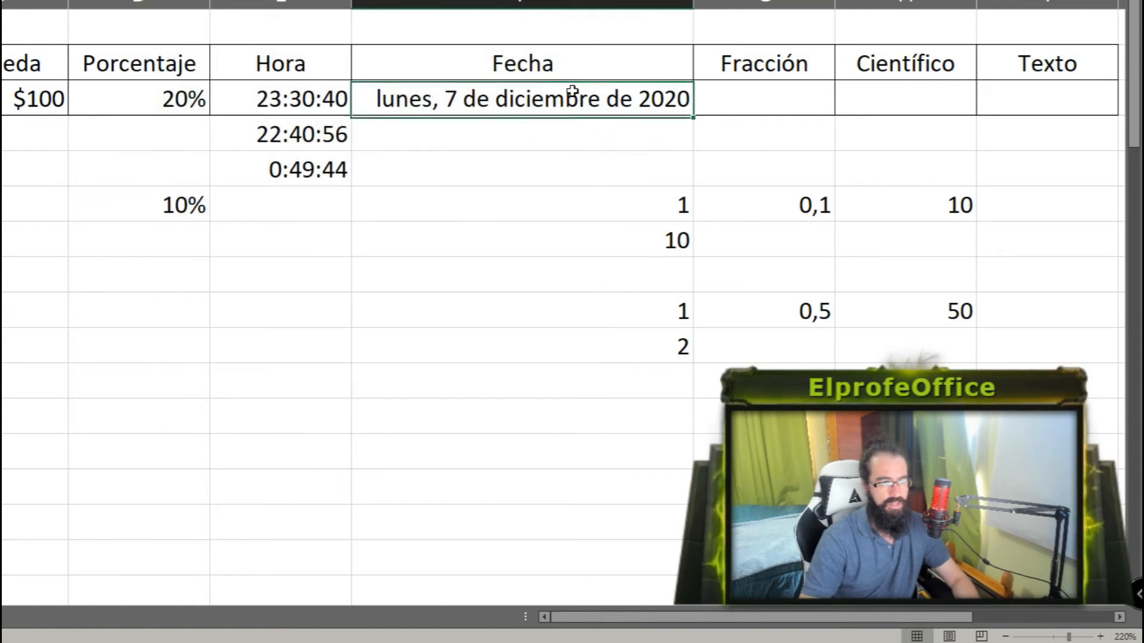
key(ctrl+1)
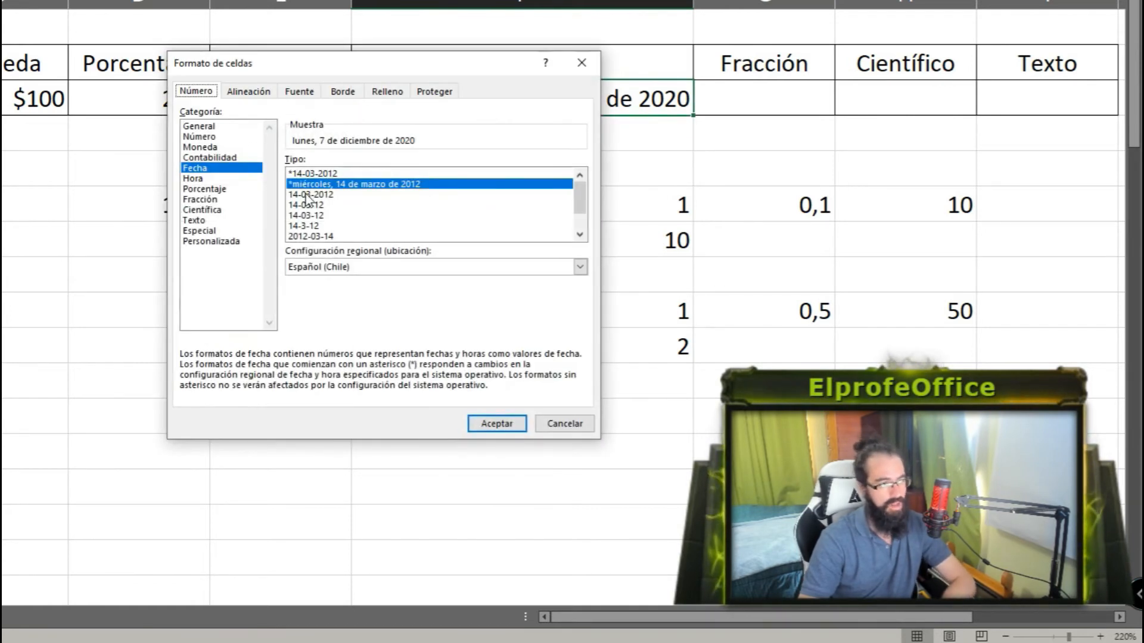
click(345, 174)
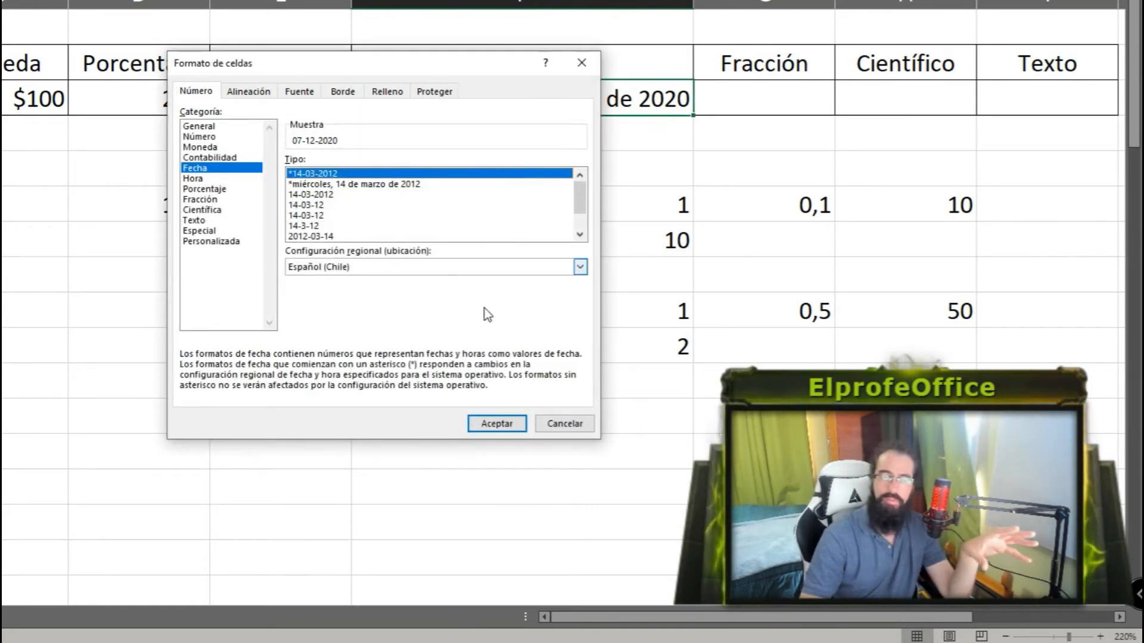
click(488, 424)
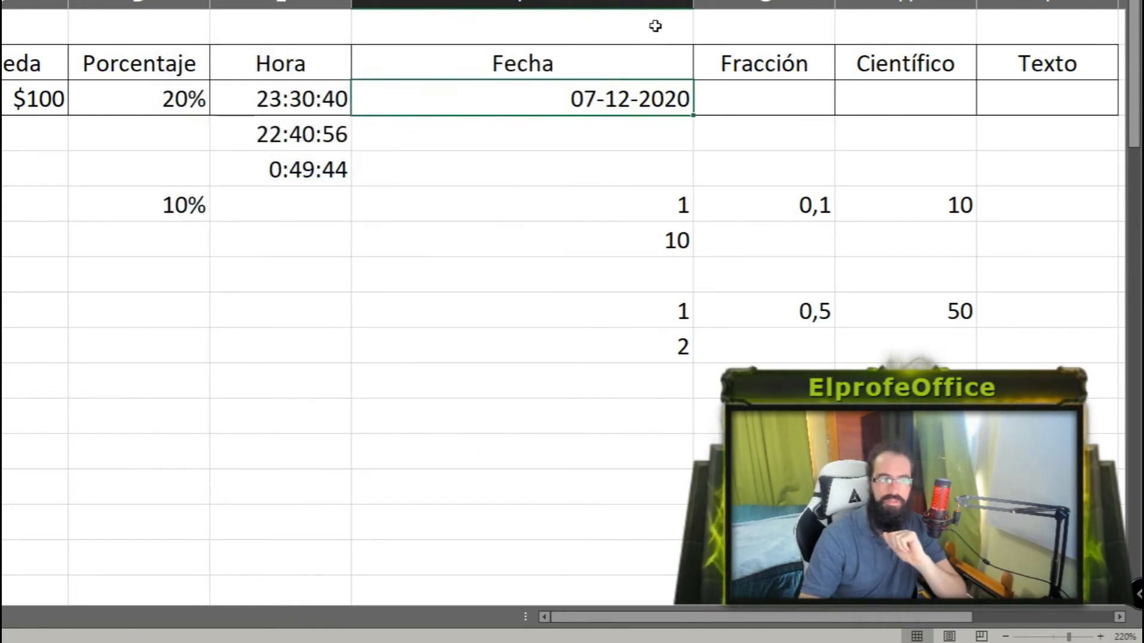
- Narrow column F until it is too small for the date, and autofit its width to the content
drag(692, 4, 450, 4)
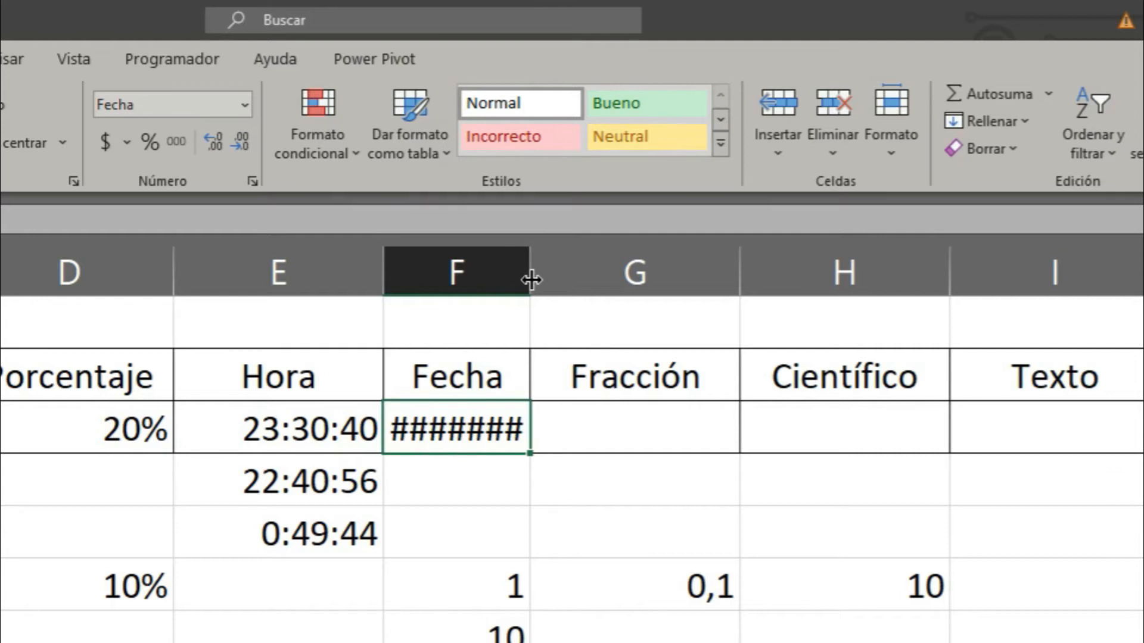
double_click(531, 279)
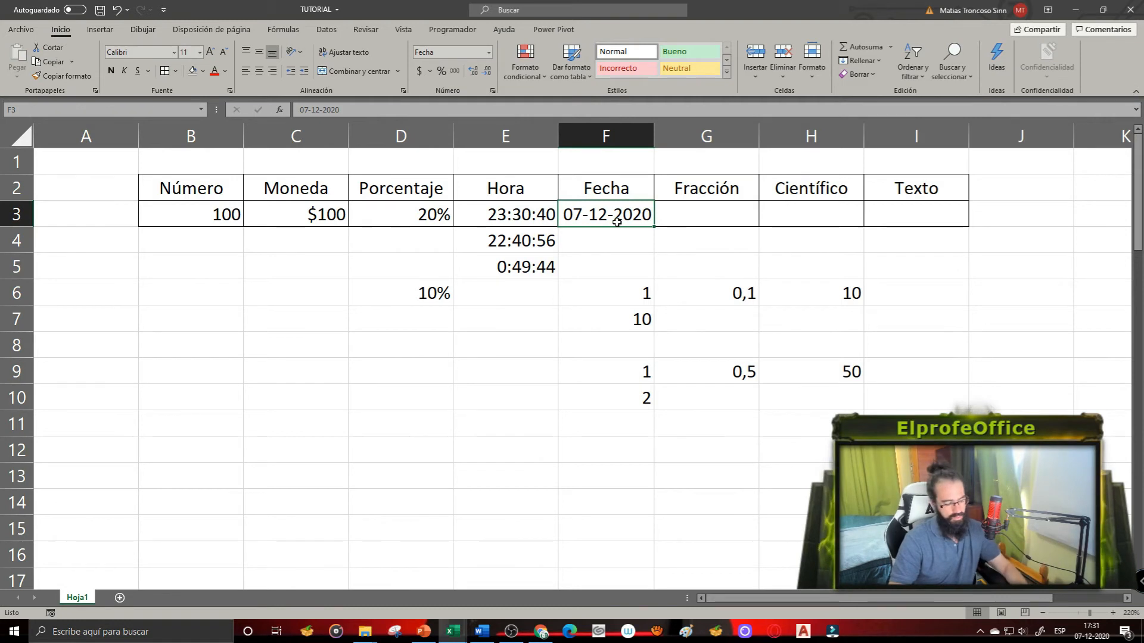
- Change the date format of F3 to the long type 14 de marzo de 2012
key(ctrl+1)
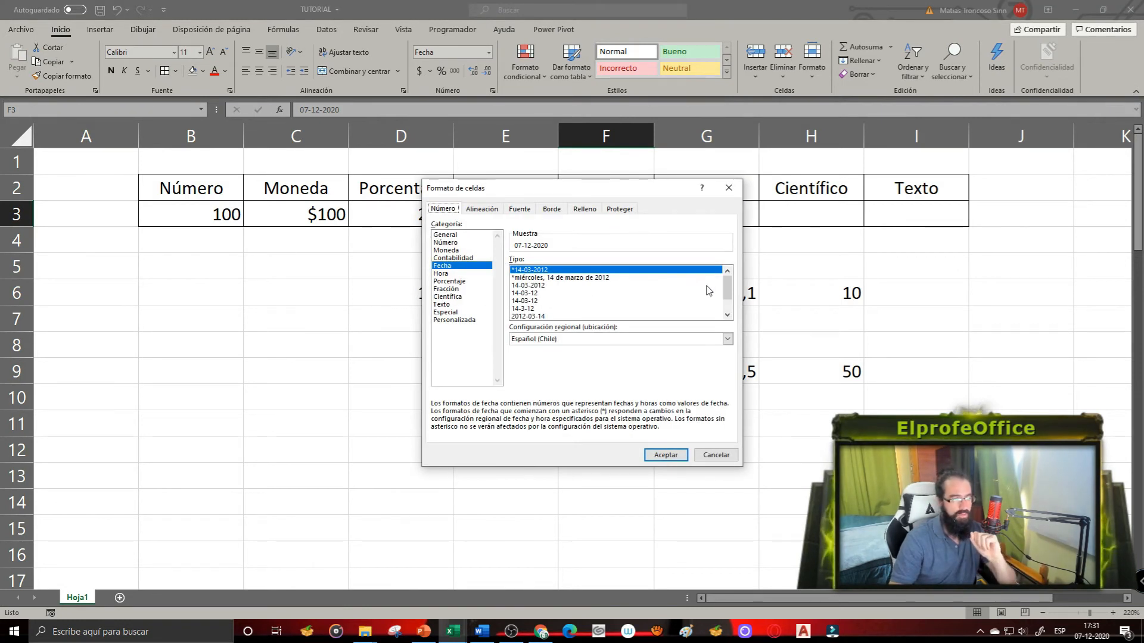
scroll(727, 289, down, 1)
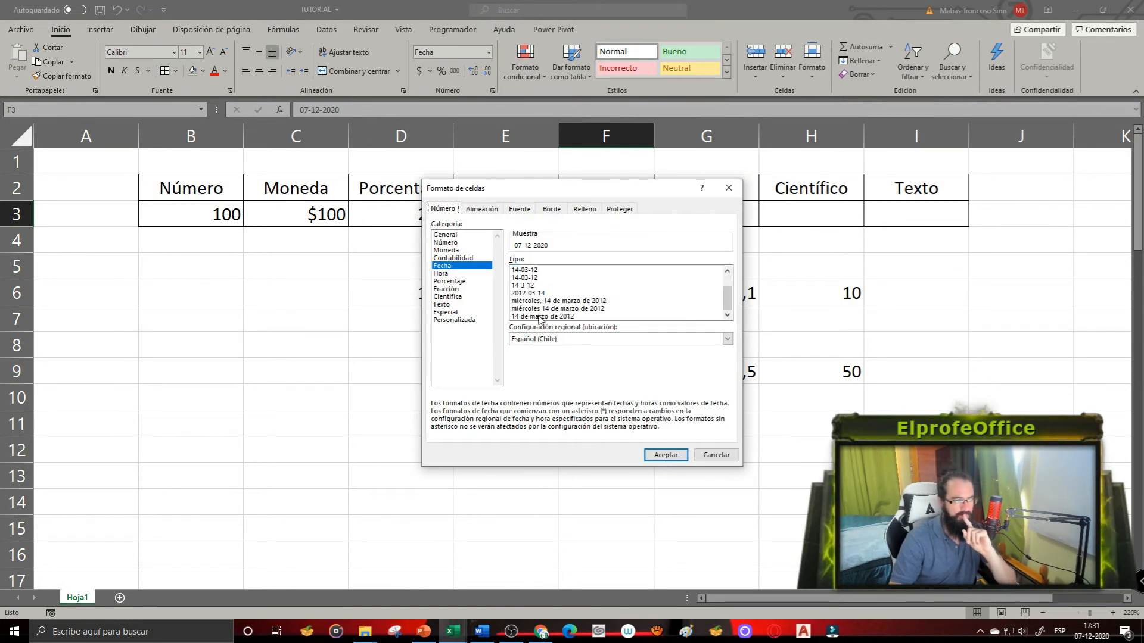
click(539, 316)
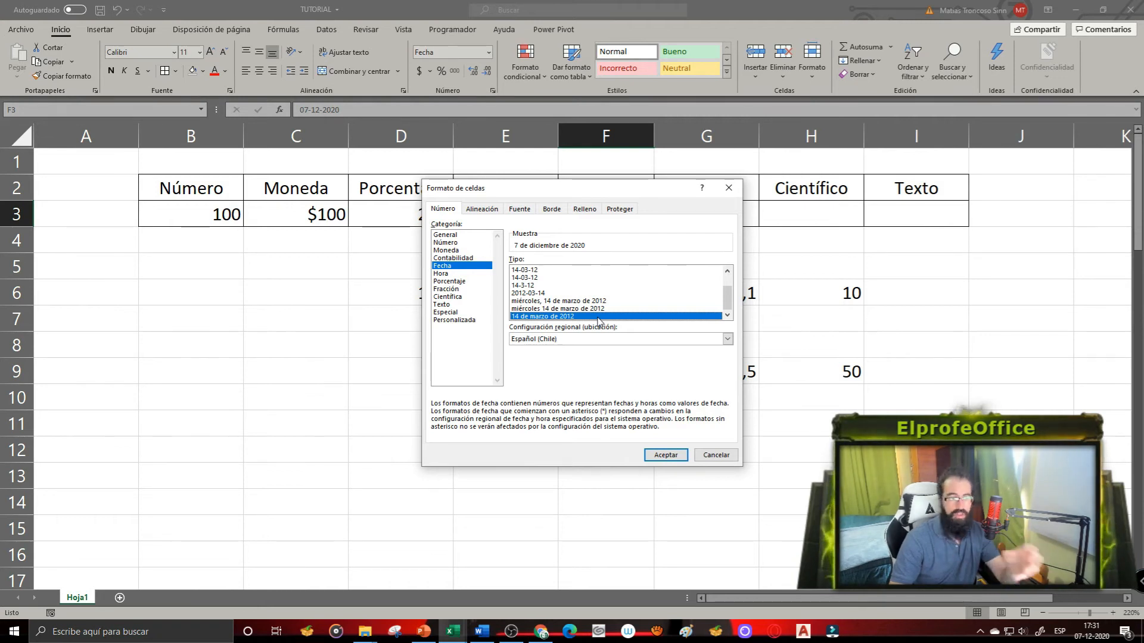
click(668, 455)
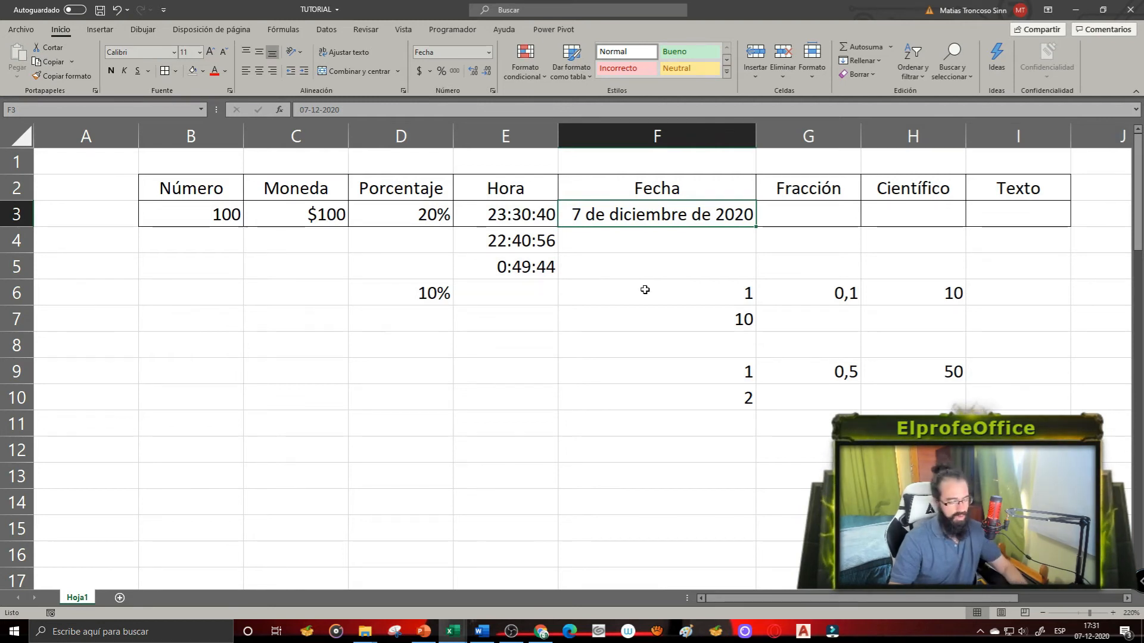
- Change the date format of F3 to the year-first type 2012-03-14
key(ctrl+1)
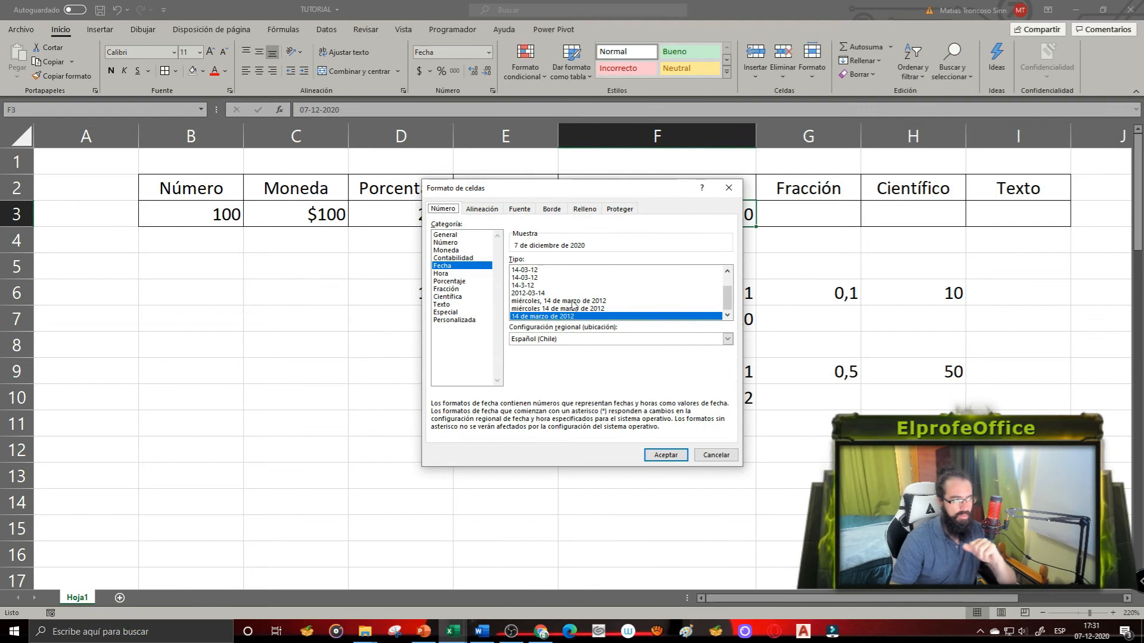
click(536, 293)
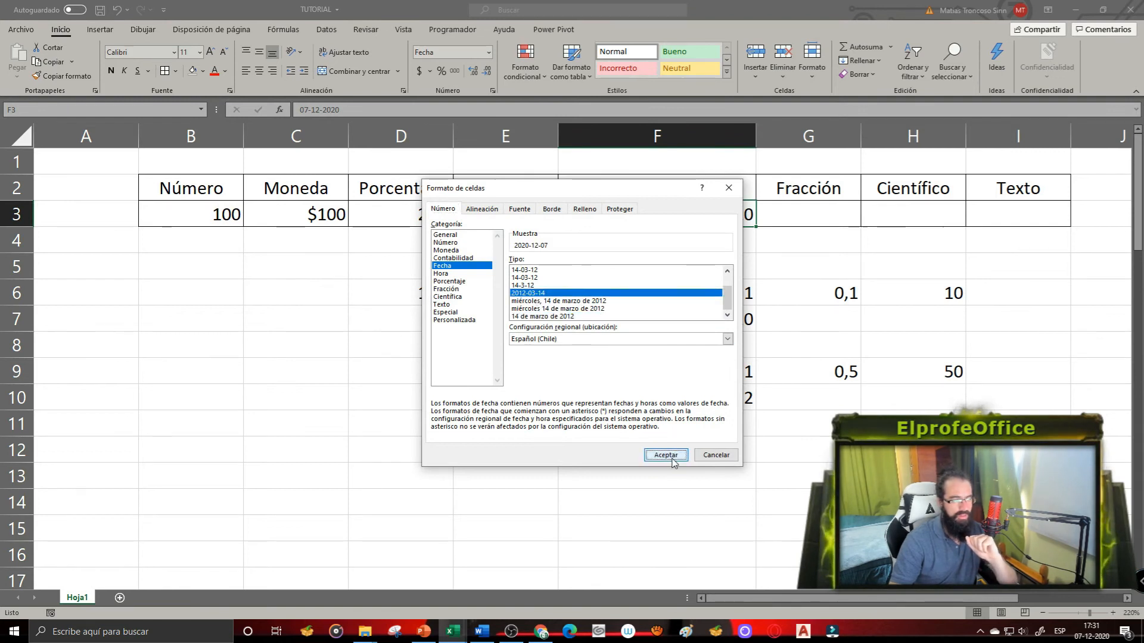
click(670, 456)
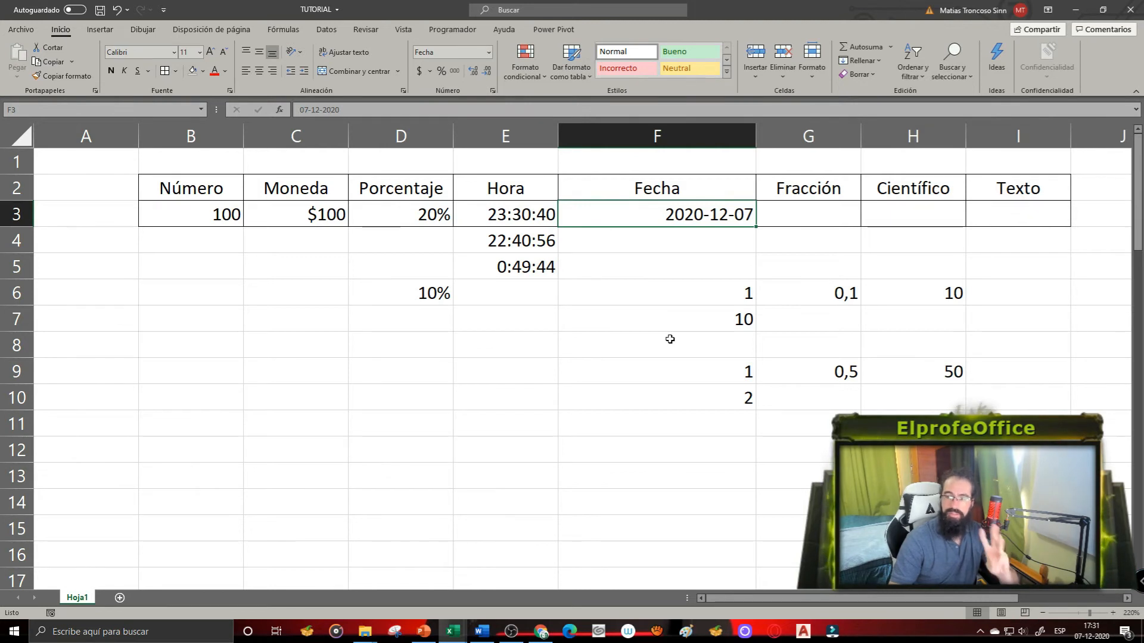
- Change the date format of F3 to the two-digit-year type 14-03-12
key(ctrl+1)
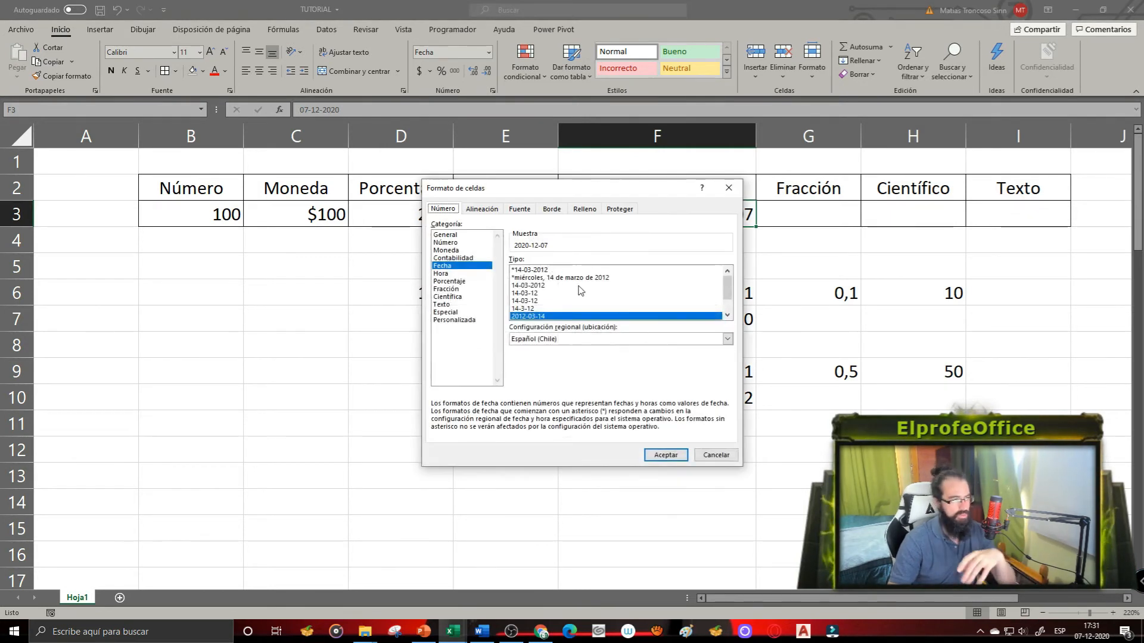
click(543, 293)
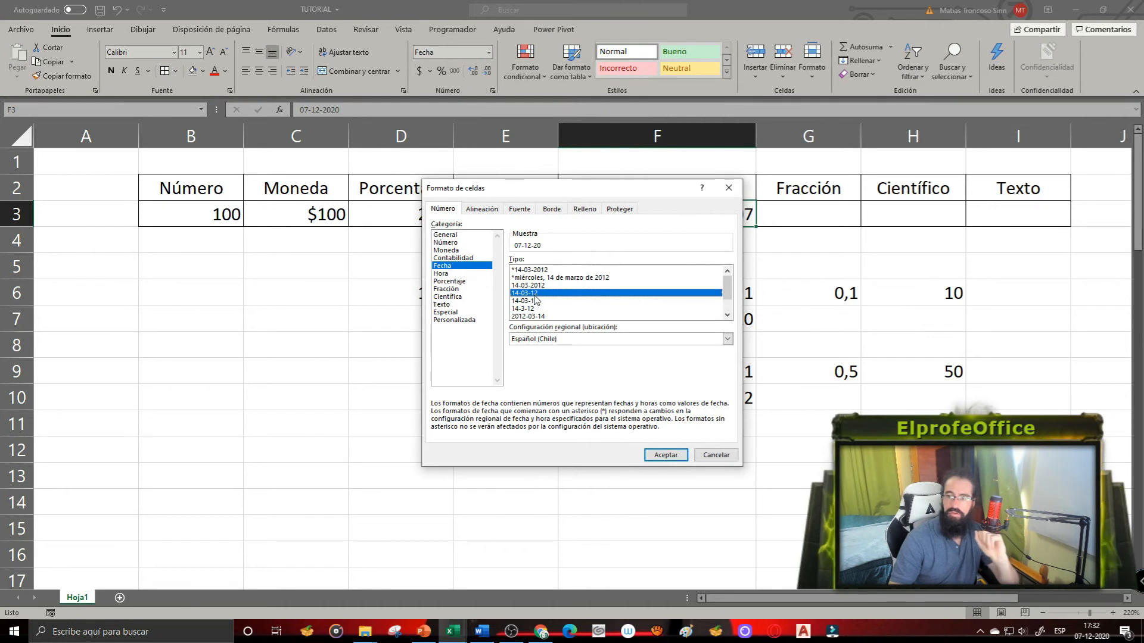
click(666, 456)
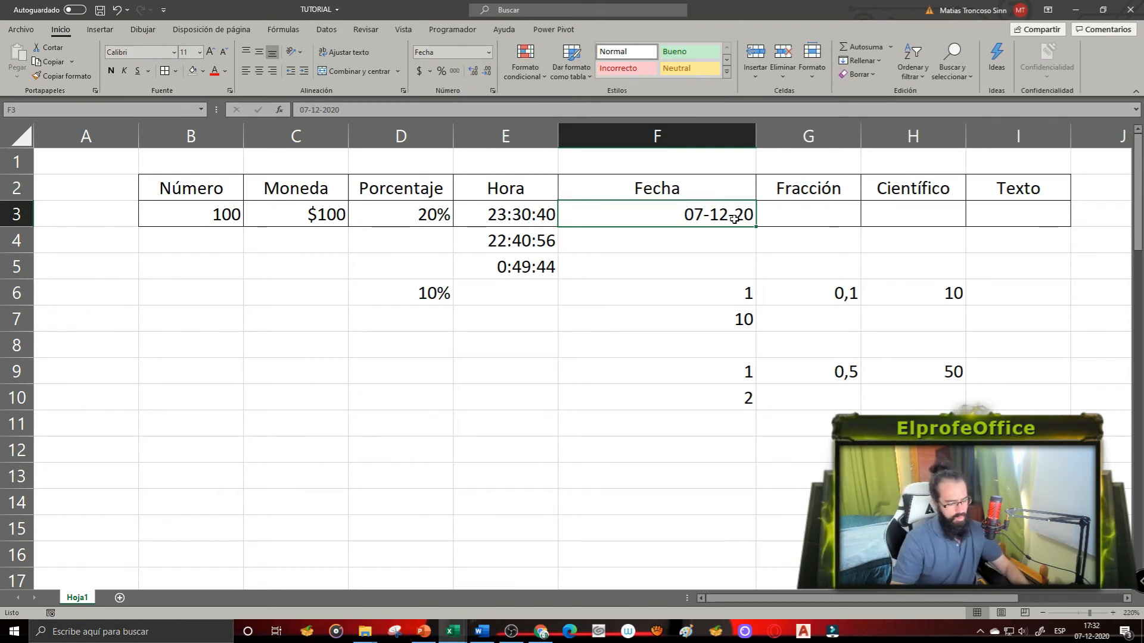
- Undo the last three date format changes made to F3
key(ctrl+z)
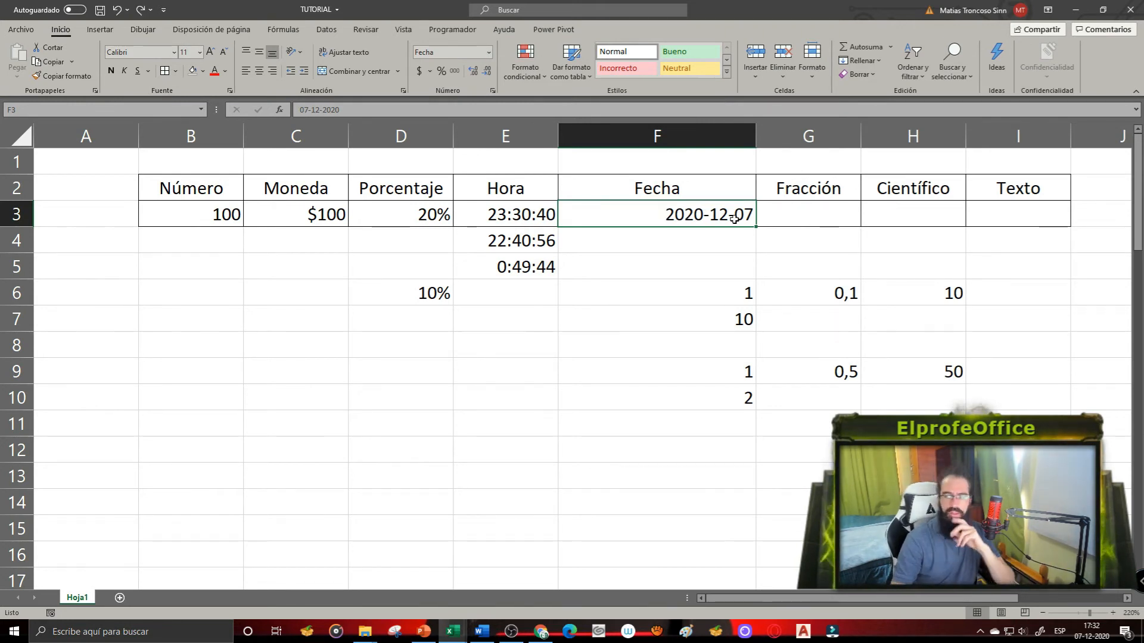
key(ctrl+z)
key(ctrl+z)
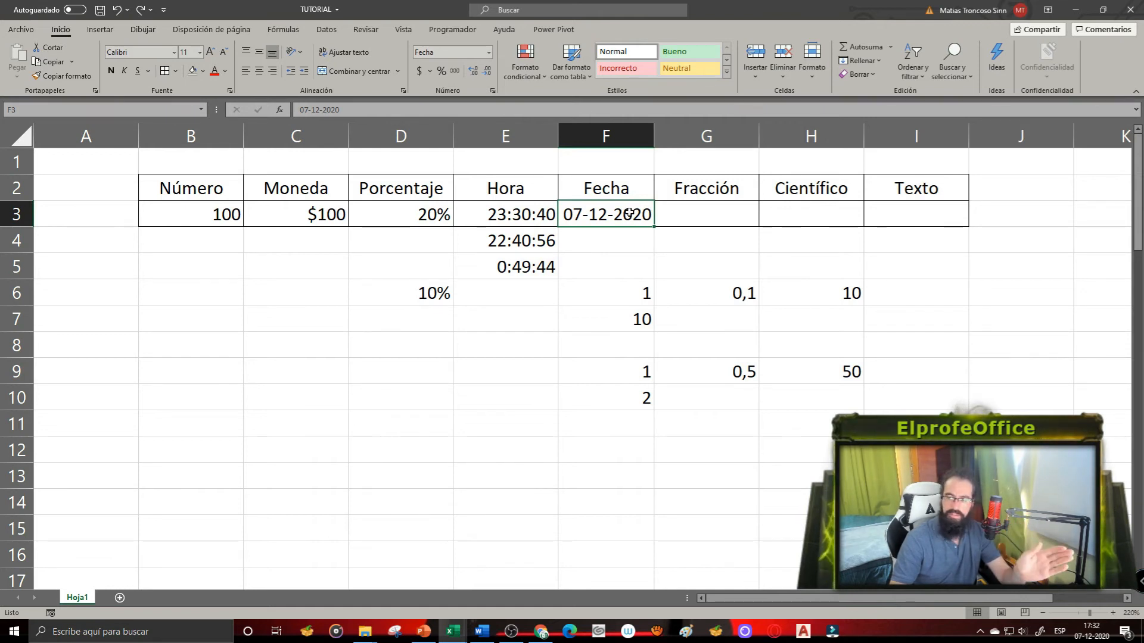
- Enter 1/5 in the empty cell G3 under Fracción without setting a fraction format
click(730, 214)
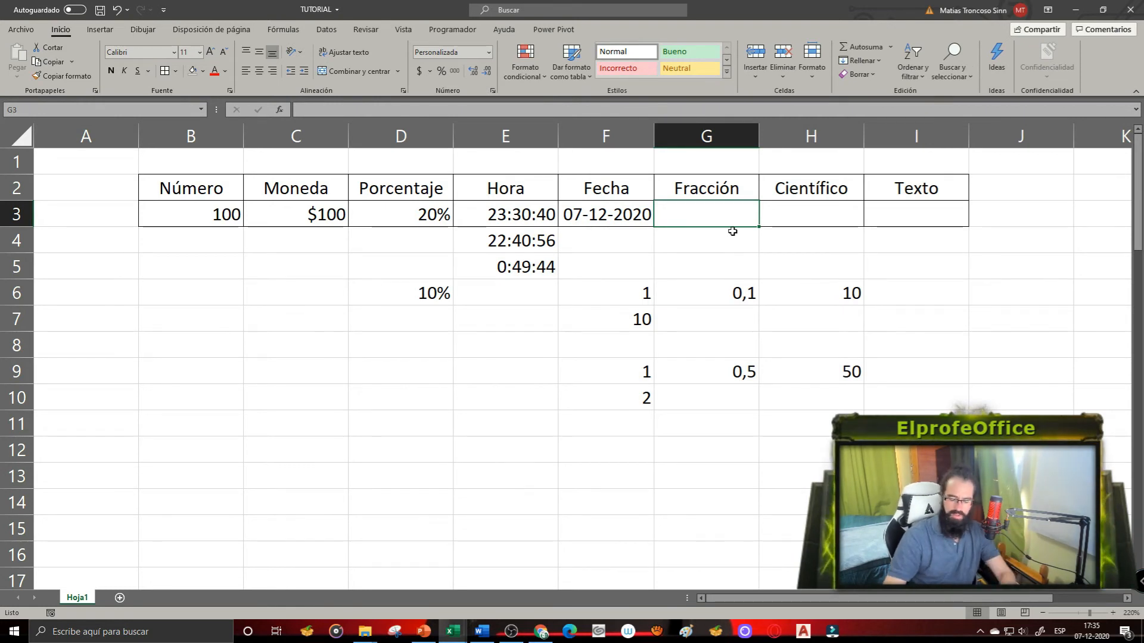
text(1/5)
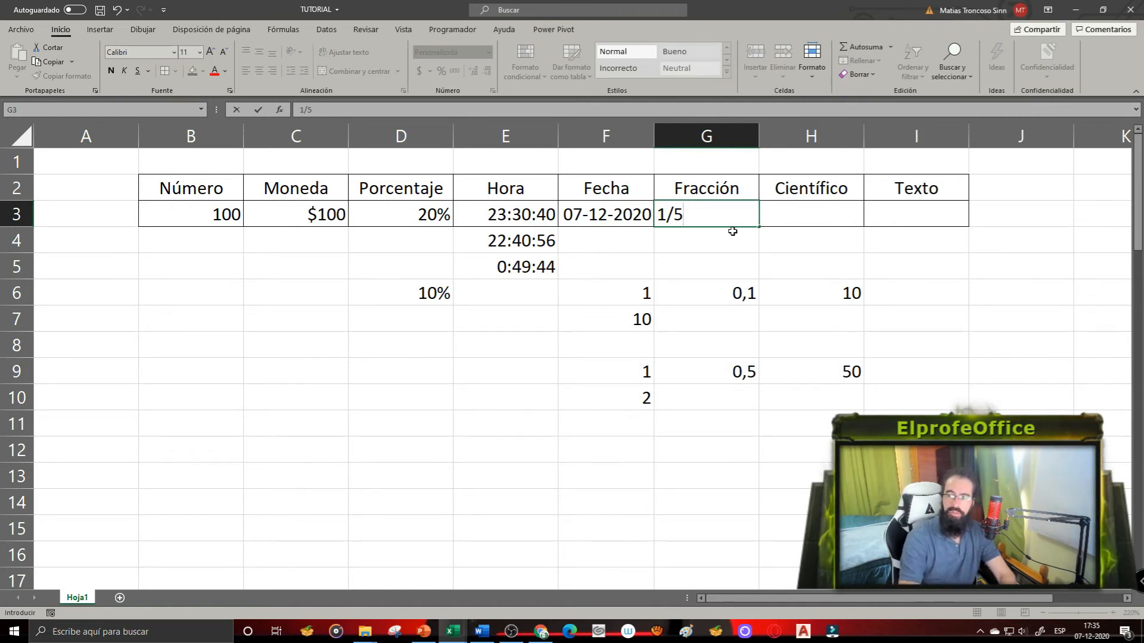
key(Return)
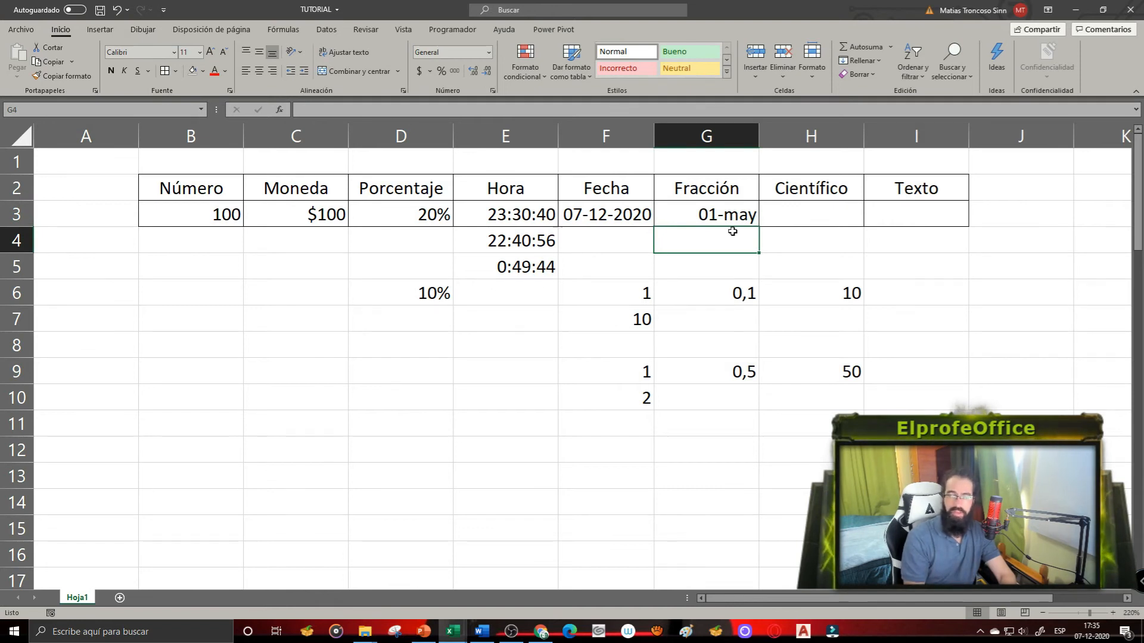
- Replace the content of G3 with 1-5
key(Up)
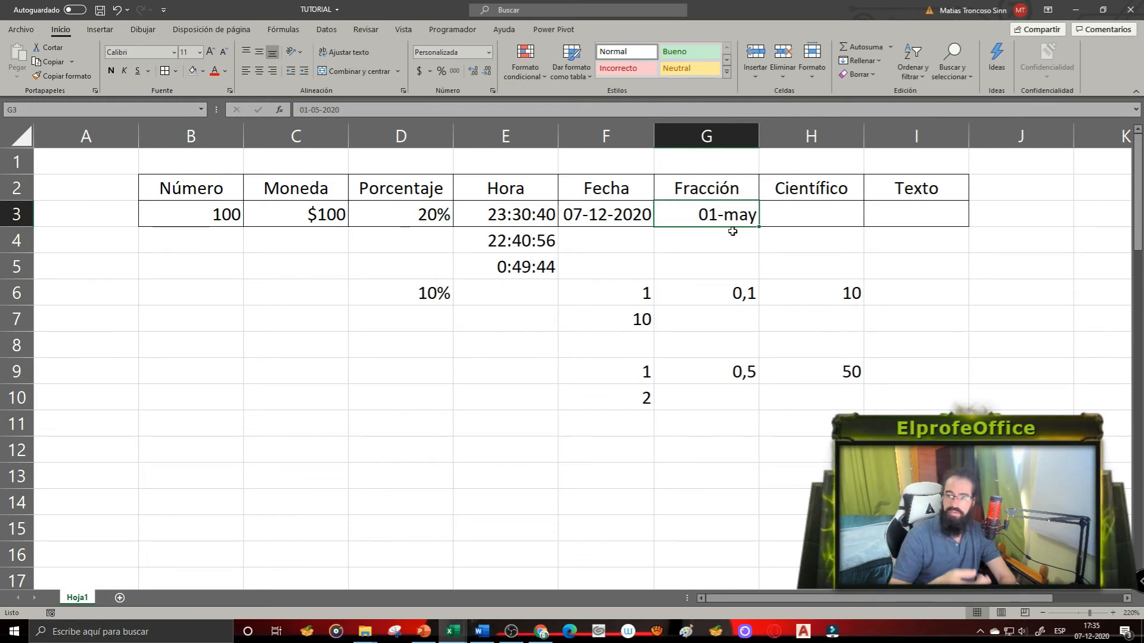
text(1-5)
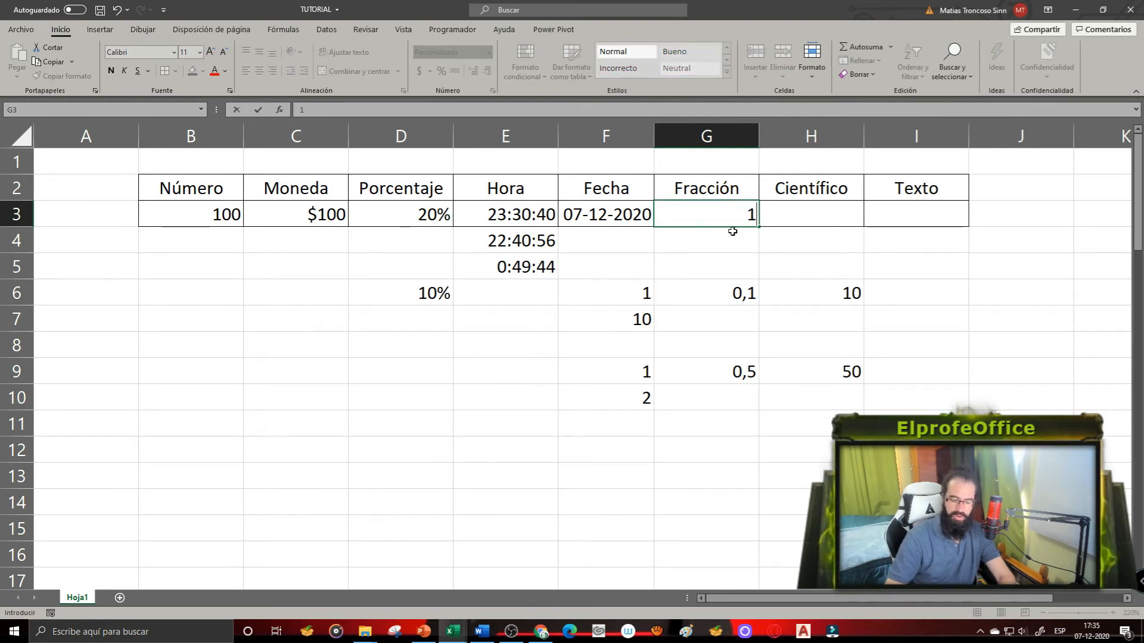
key(Return)
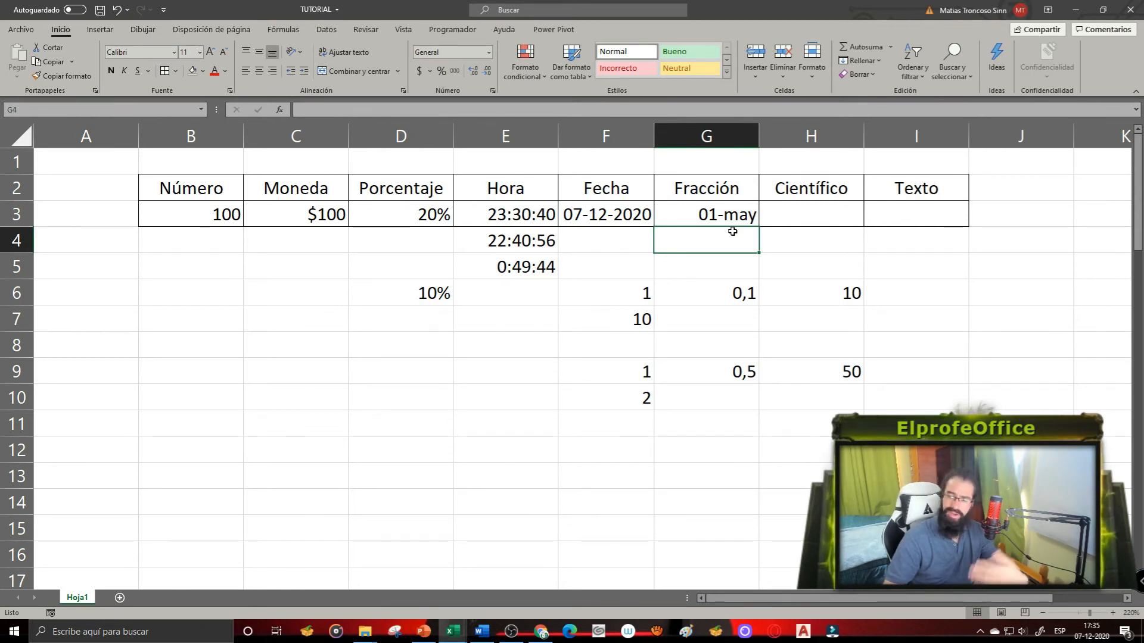
- Format G3 as a fraction of the type Hasta un dígito (1/4)
key(Up)
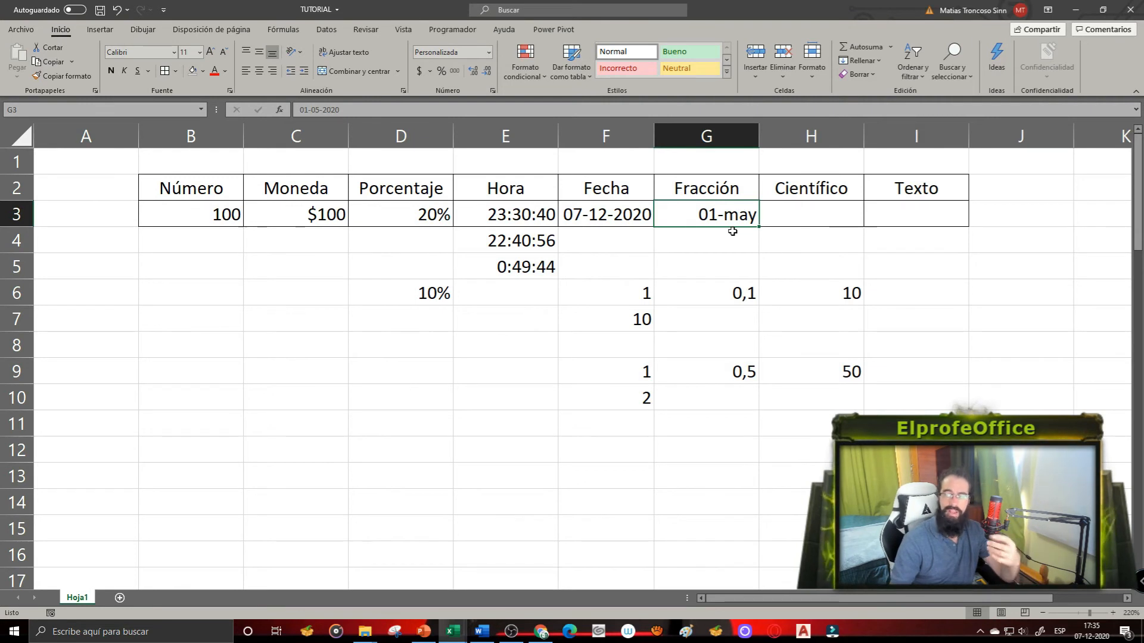
key(ctrl+1)
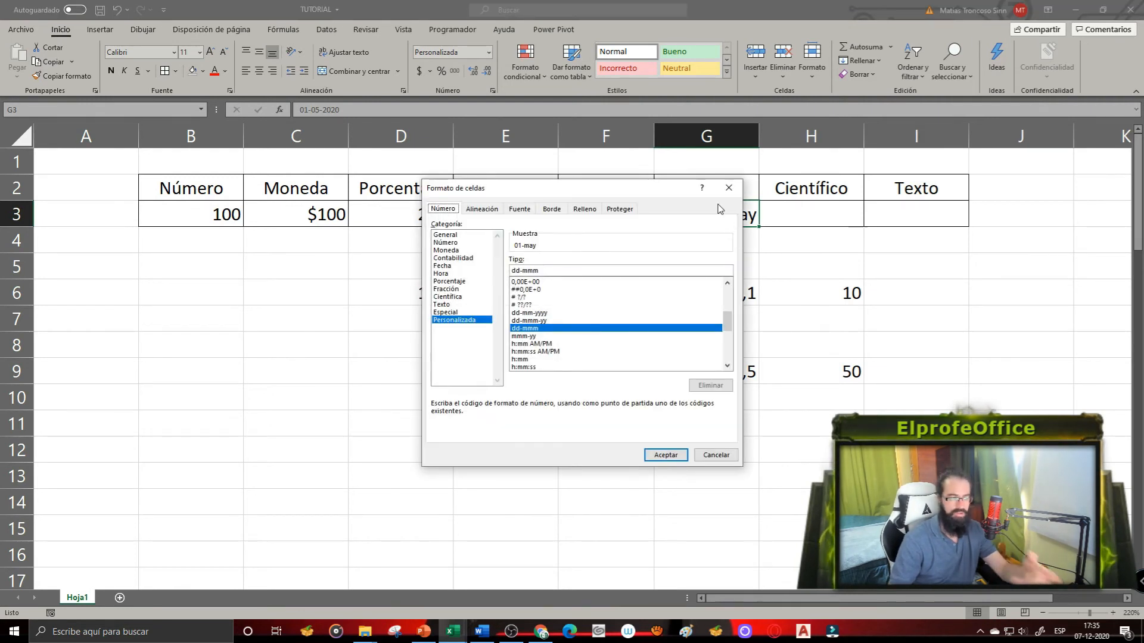
click(451, 290)
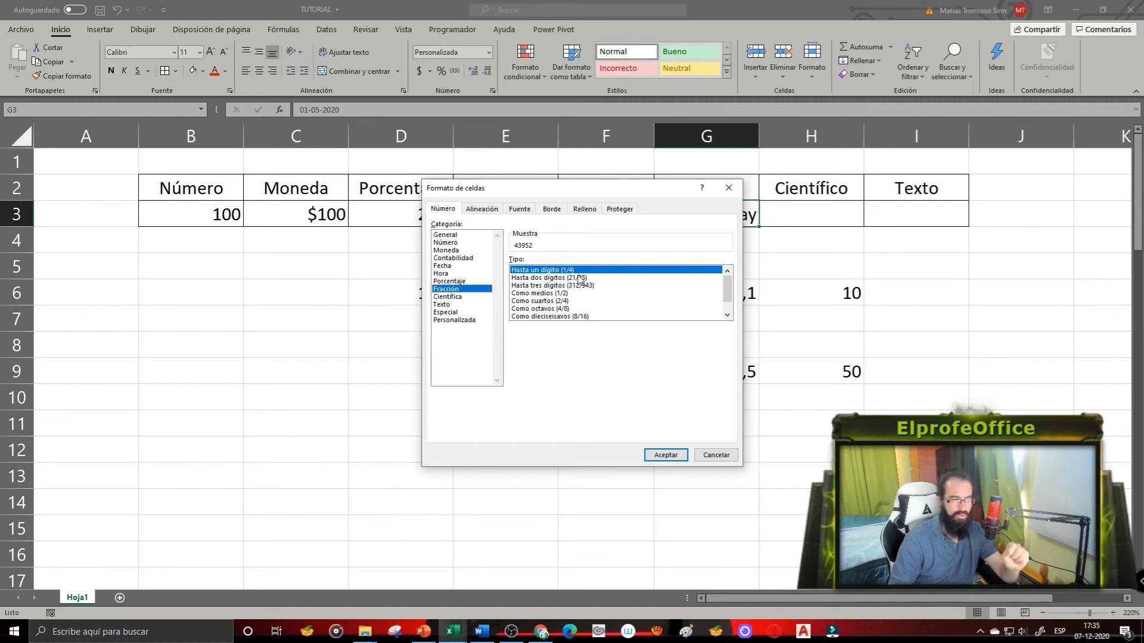
click(663, 455)
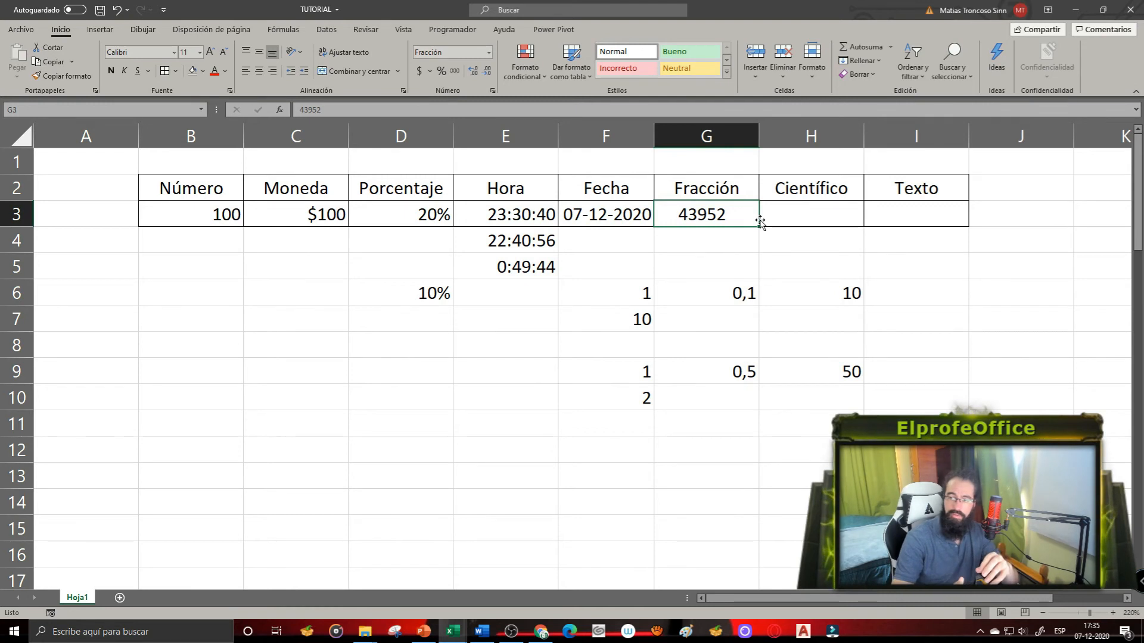
- Replace the content of the fraction-formatted cell G3 with 1/5
text(1)
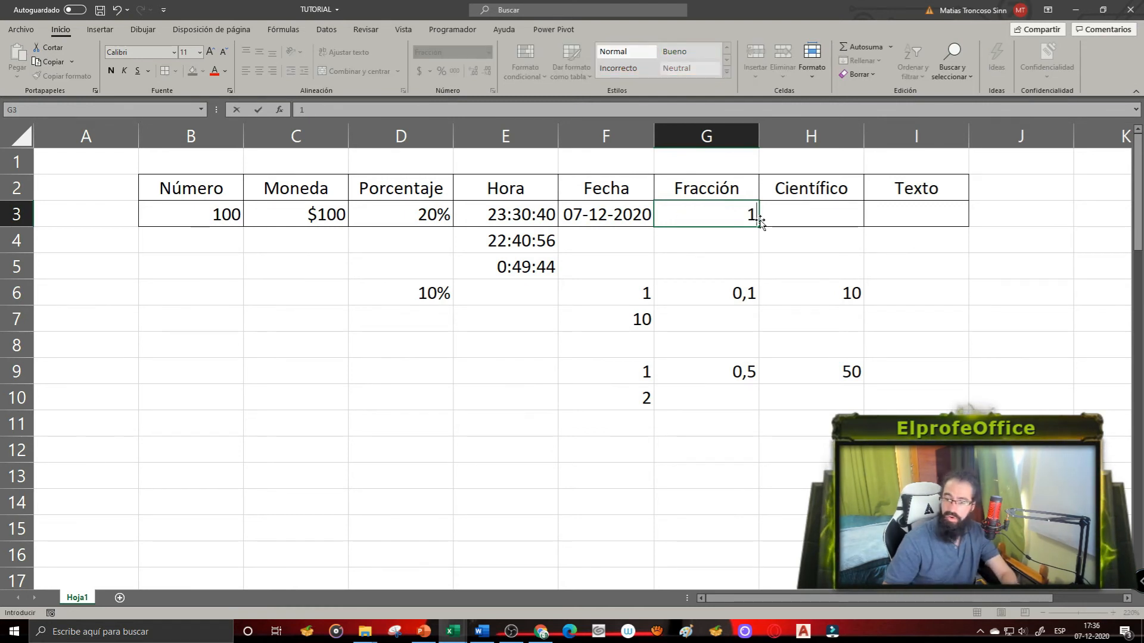
text(/5)
key(Return)
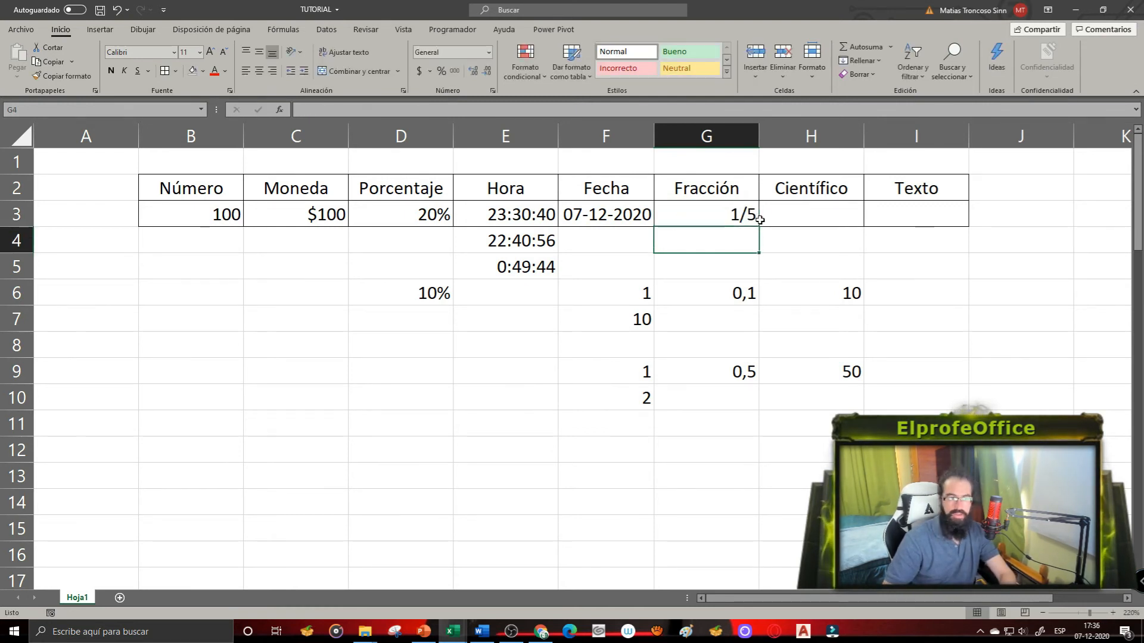
- Enter a formula in G4 that references the fraction in G3, and check the cell
click(752, 216)
click(731, 243)
text(=)
key(Up)
key(Return)
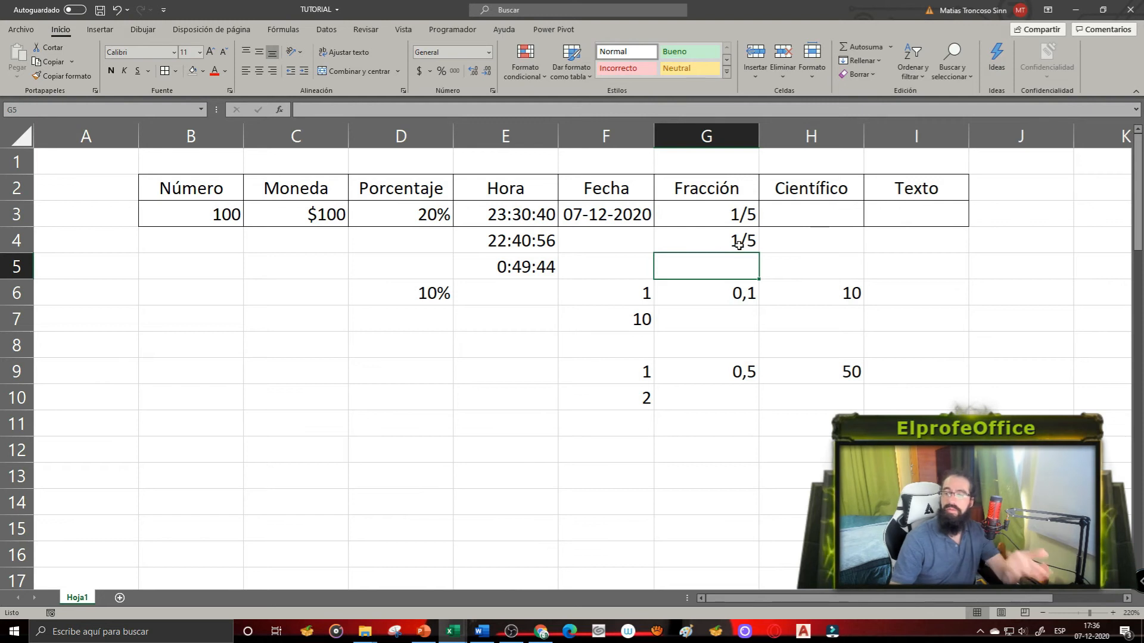
click(743, 245)
key(Right)
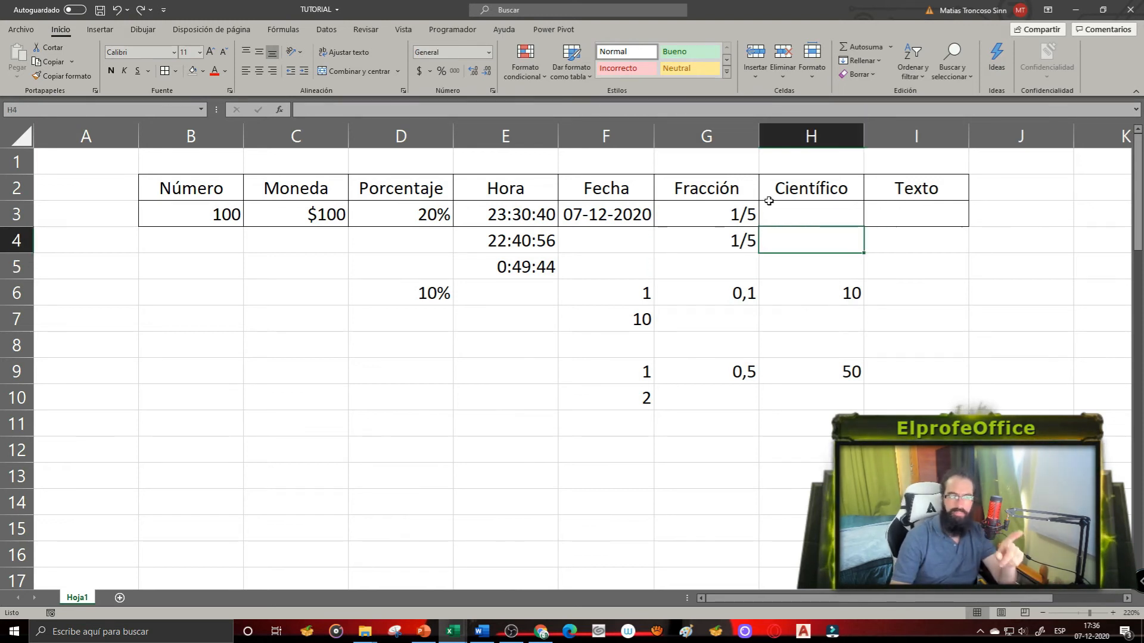
- Enter 1x10-9 in cell H3 under Científico and select the cell to check it
click(804, 203)
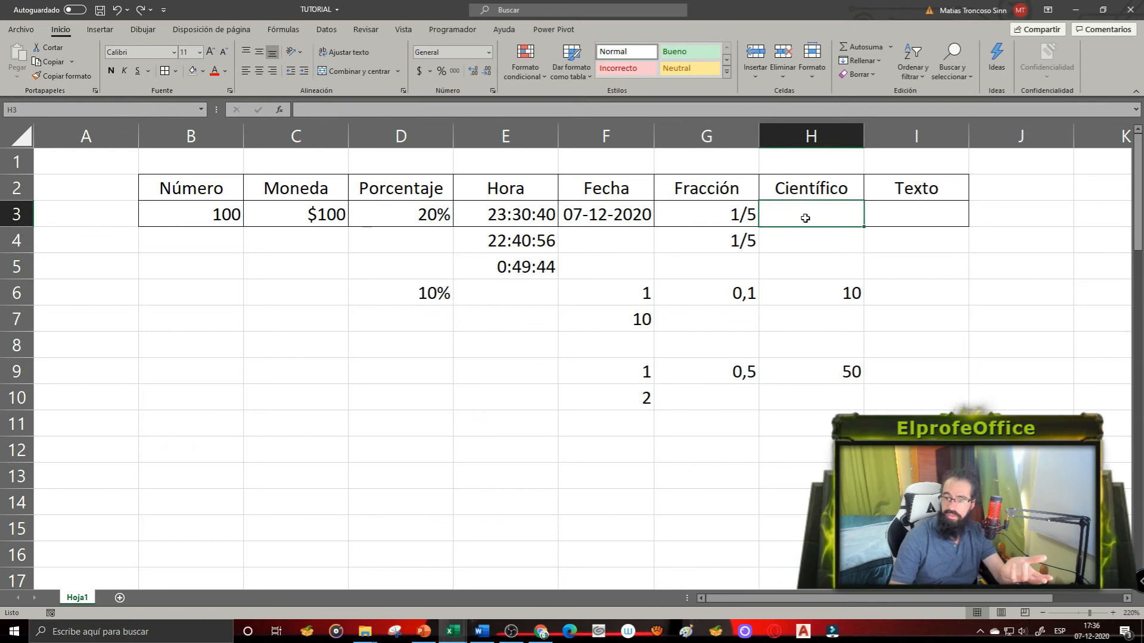
text(1x10-9)
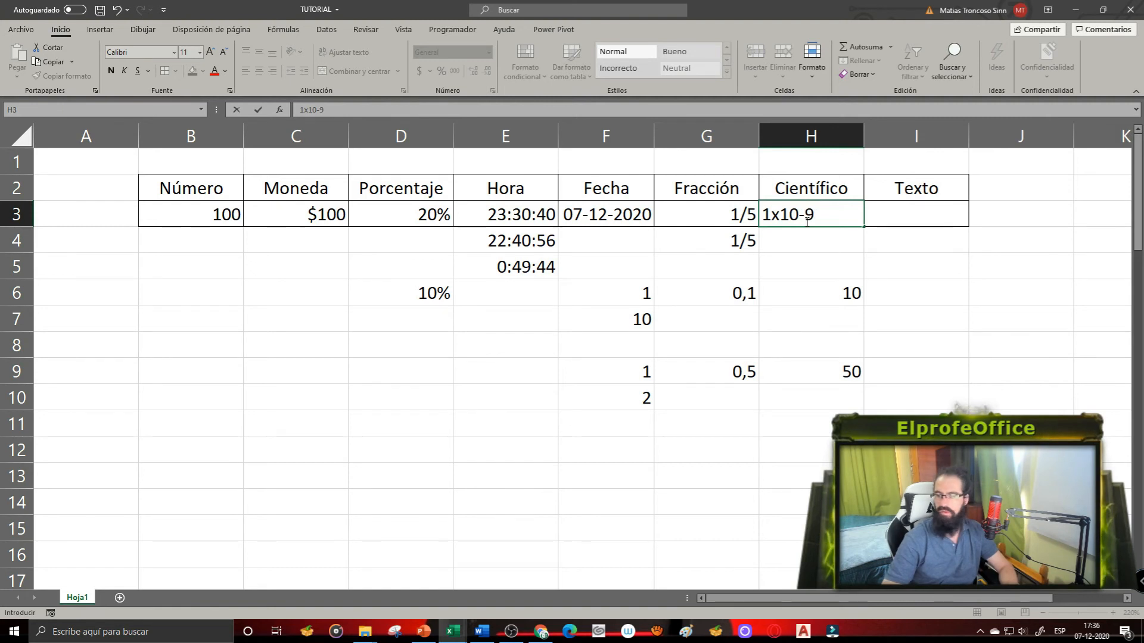
key(Return)
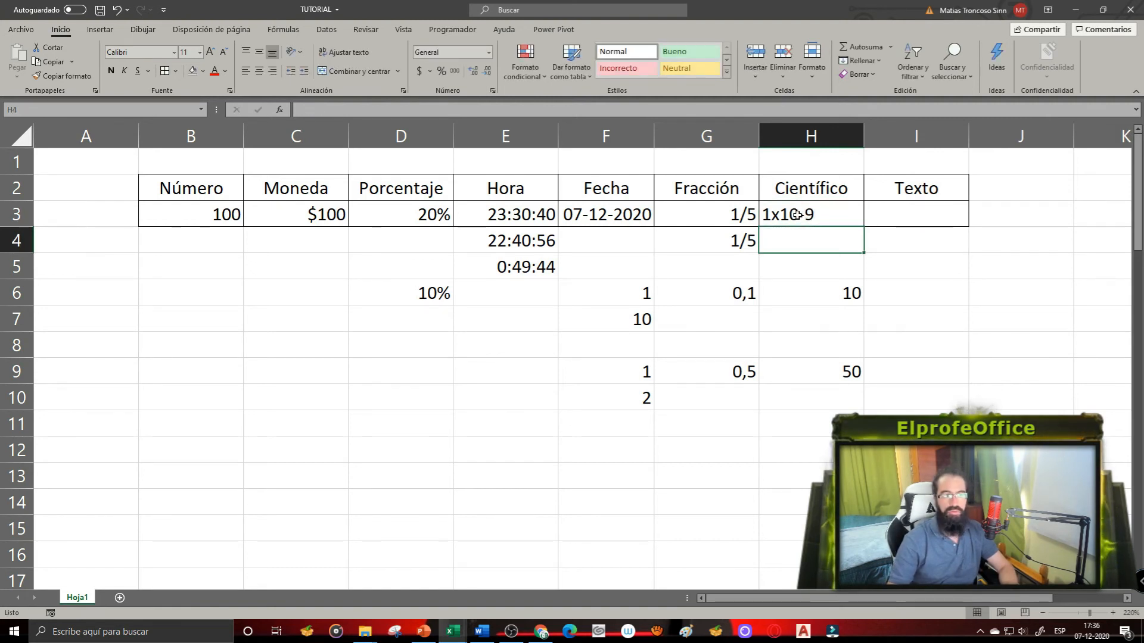
click(797, 214)
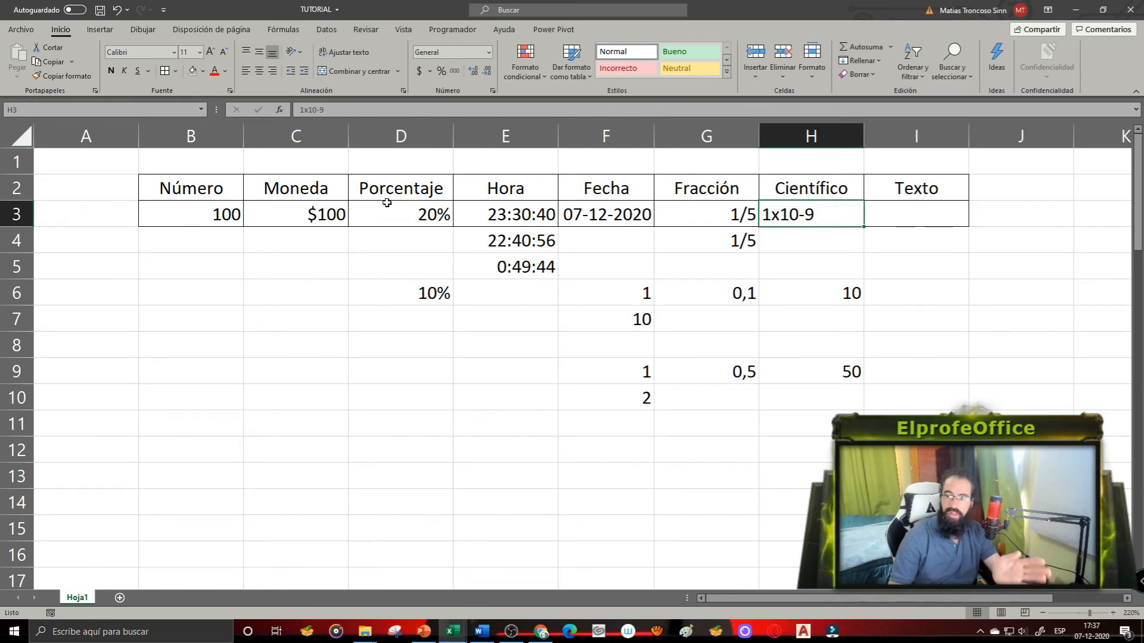
- Enter the number 1 in cell H4
click(826, 235)
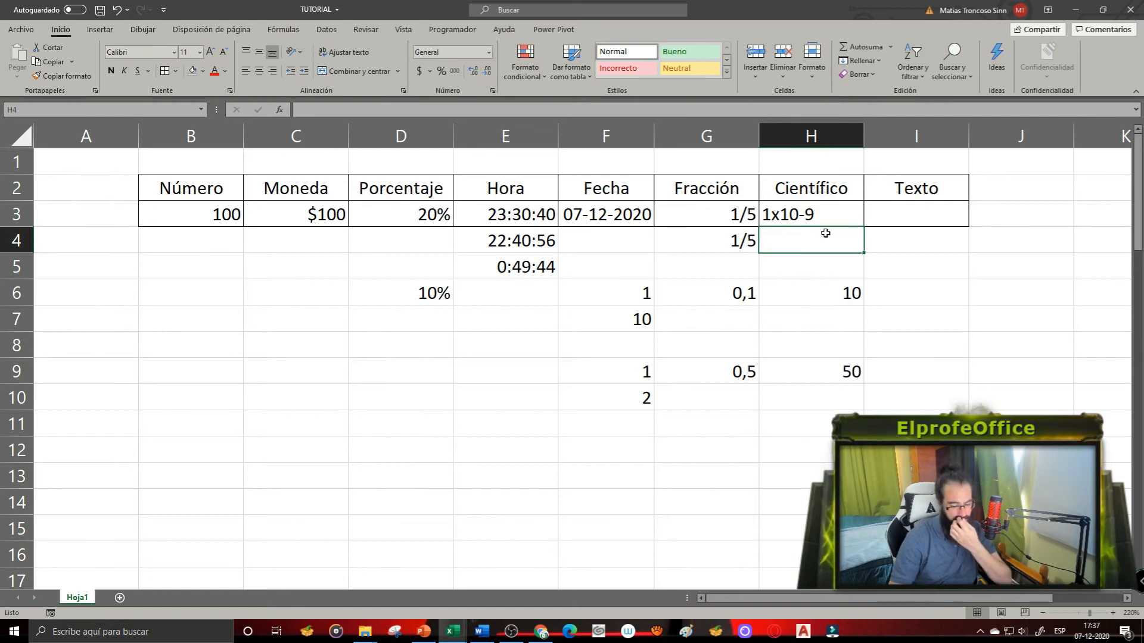
text(1)
key(Return)
- Clear the helper numbers in rows 6 to 10 of columns F to H, and the reference formula in G4
drag(621, 294, 876, 401)
key(Delete)
click(823, 281)
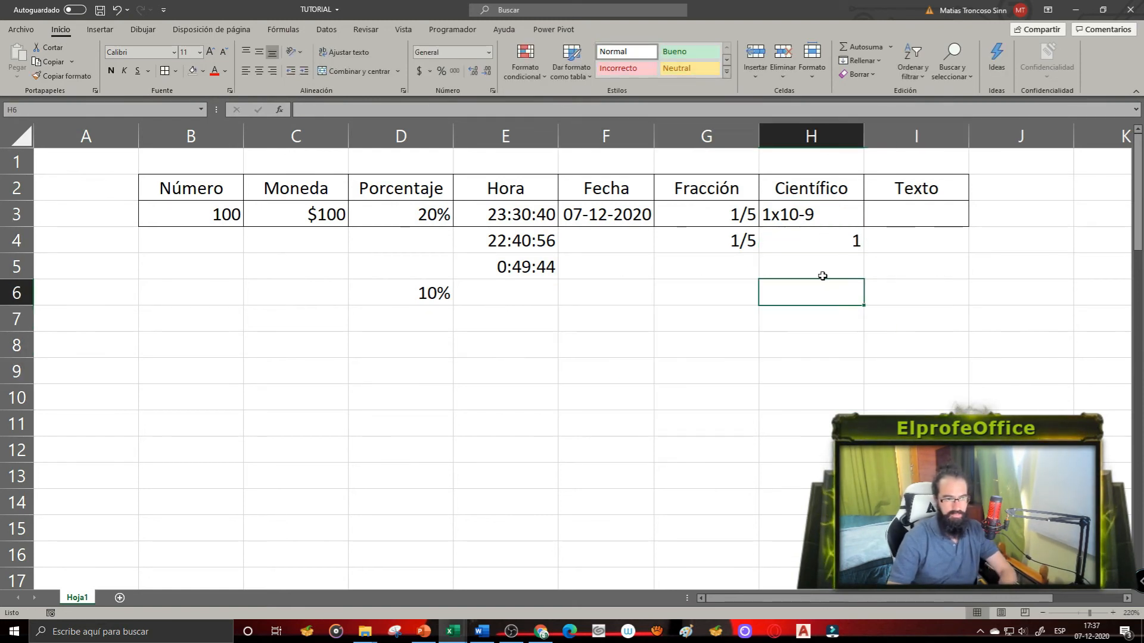
click(740, 245)
key(Delete)
- Enter the formula =H4*H3 in cell H6
click(823, 290)
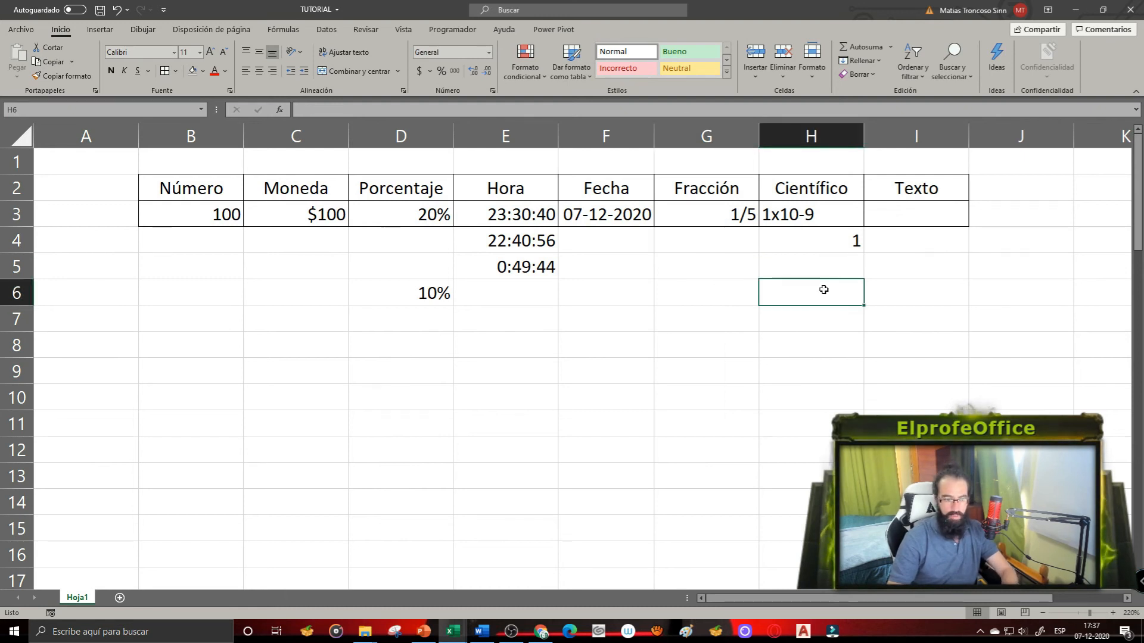
text(=)
click(821, 233)
text(*)
click(814, 217)
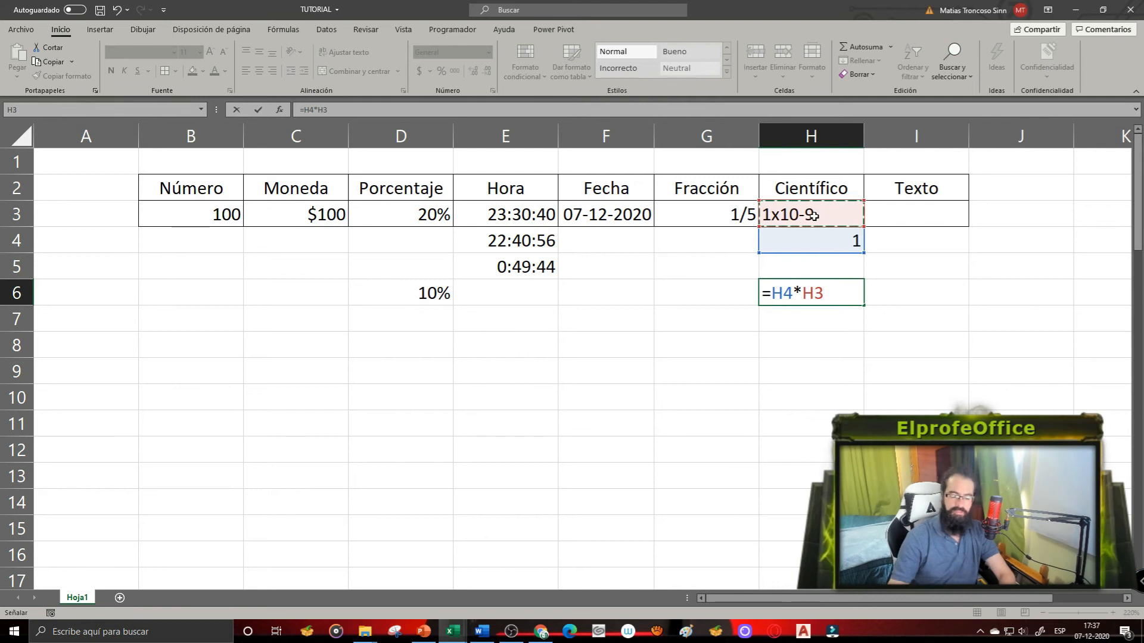
key(Return)
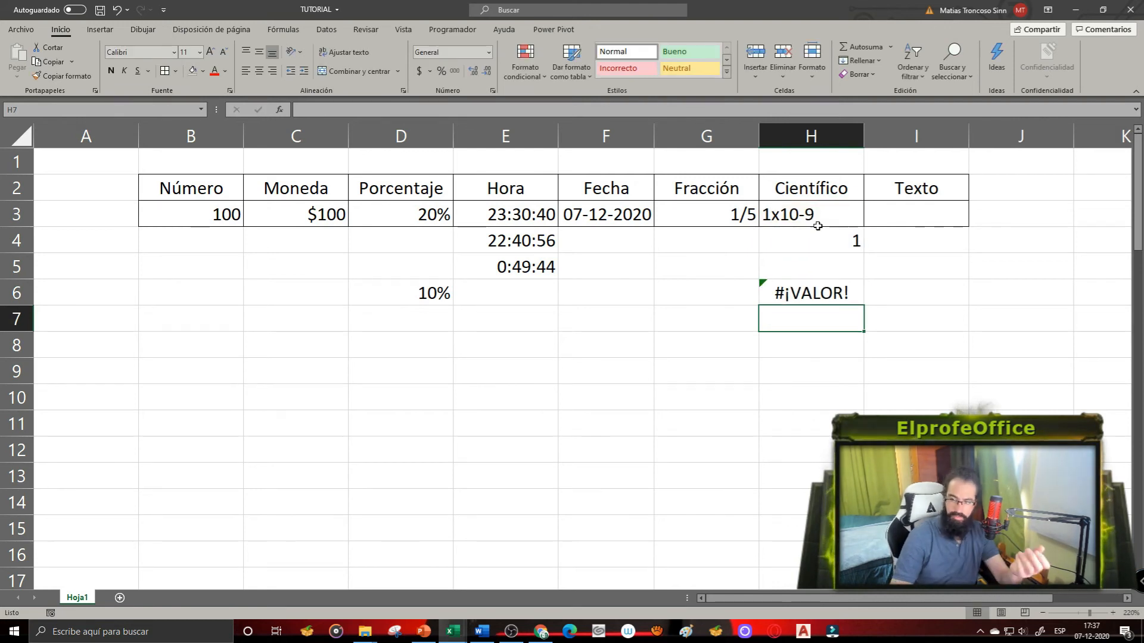
- Inspect the formula in cell H6 and the Científico value in H3 that it refers to
click(843, 292)
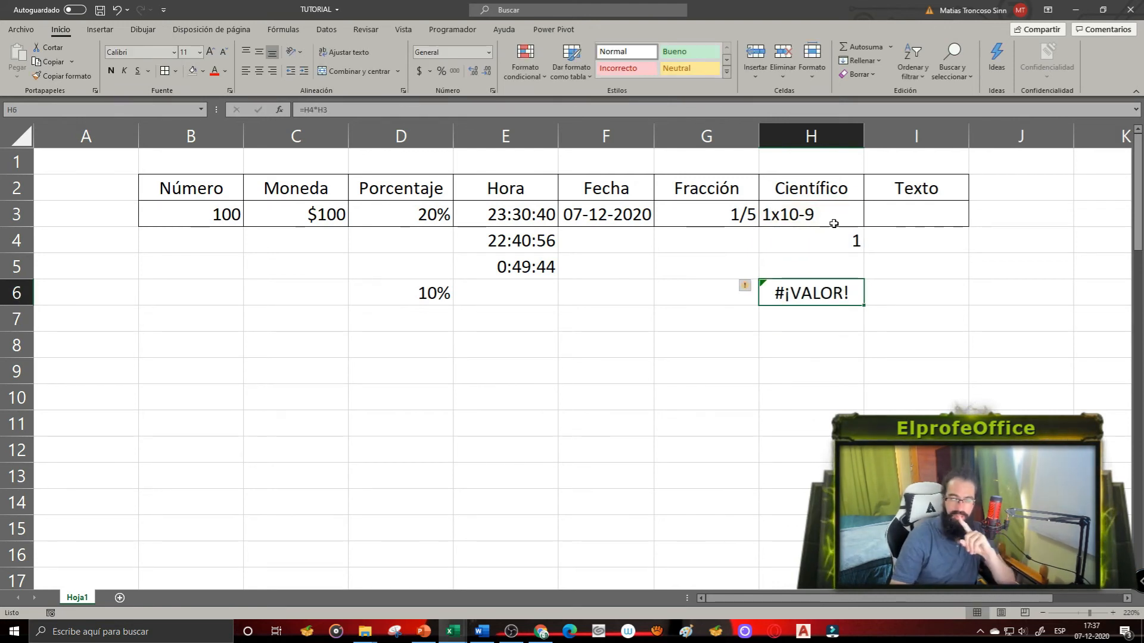
click(833, 215)
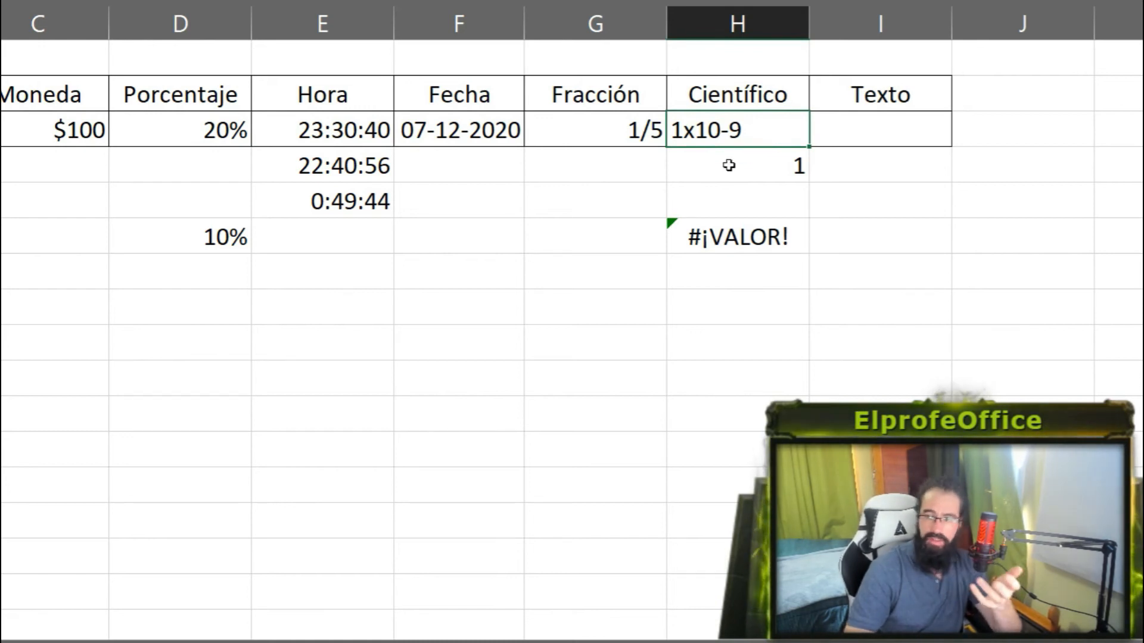
- Enter 1x10-3 in cell E11 and its decimal equivalent =0,001 beside it in F11
click(334, 406)
text(1x10)
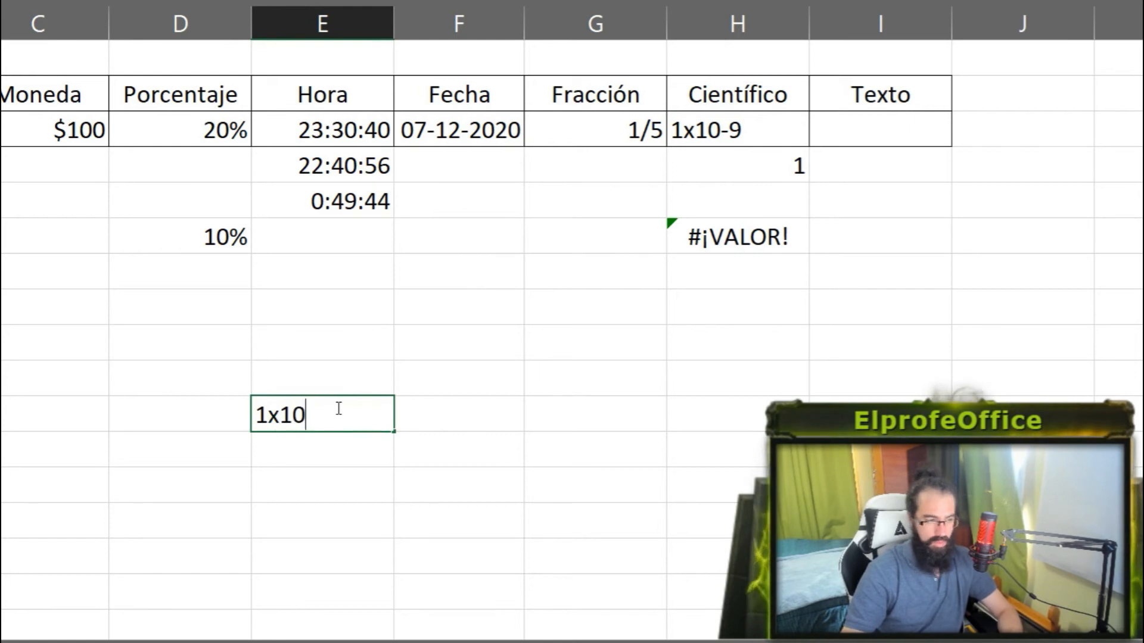
text(-3)
key(Return)
key(Up)
key(Right)
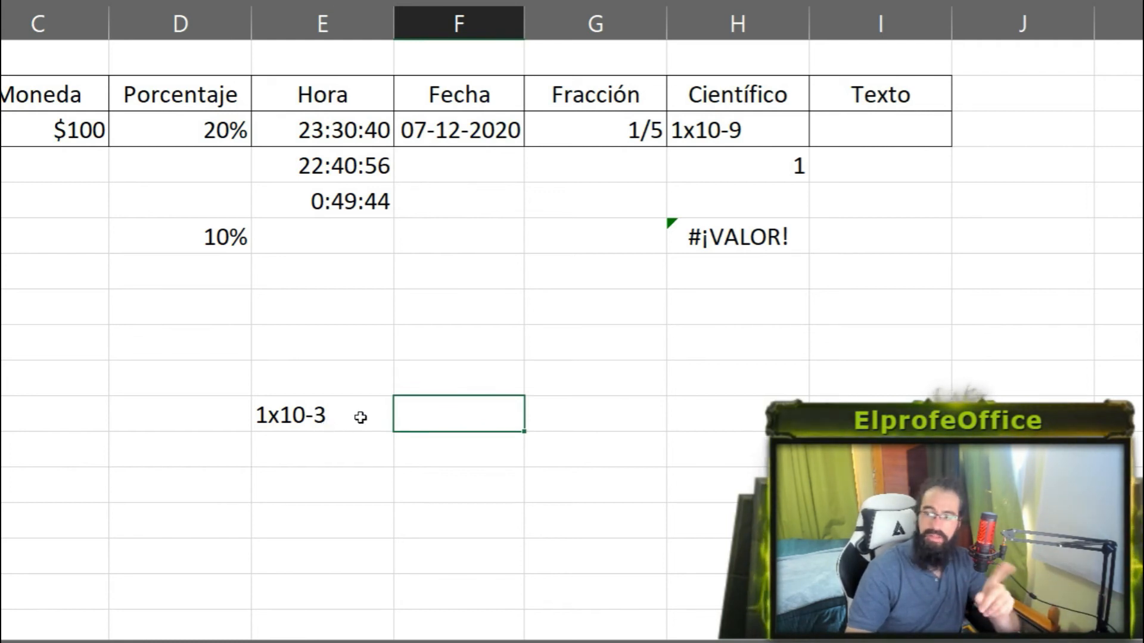
text(=0,00)
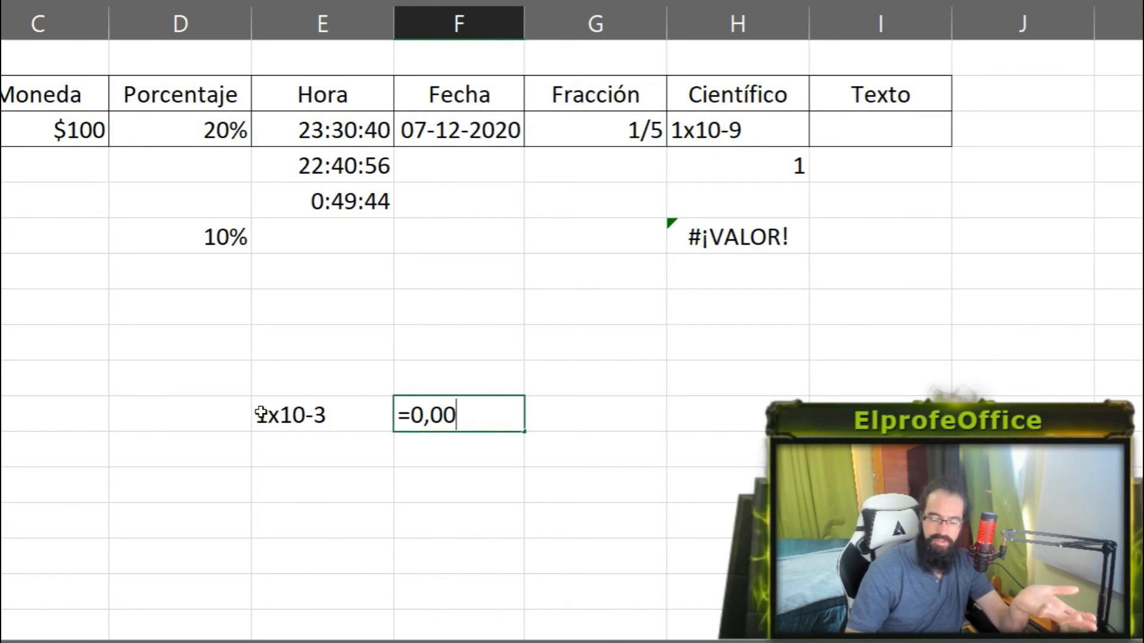
text(1)
key(Return)
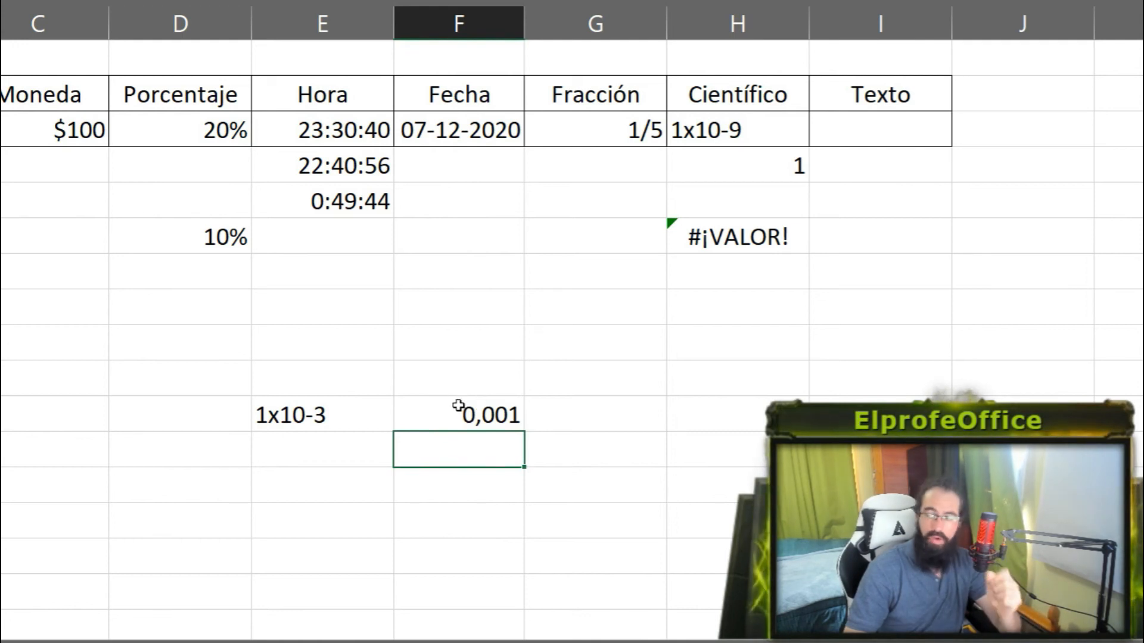
- Enter 1e-3 in cell E10, above the 1x10-3 example, and inspect the cell's underlying value
click(322, 415)
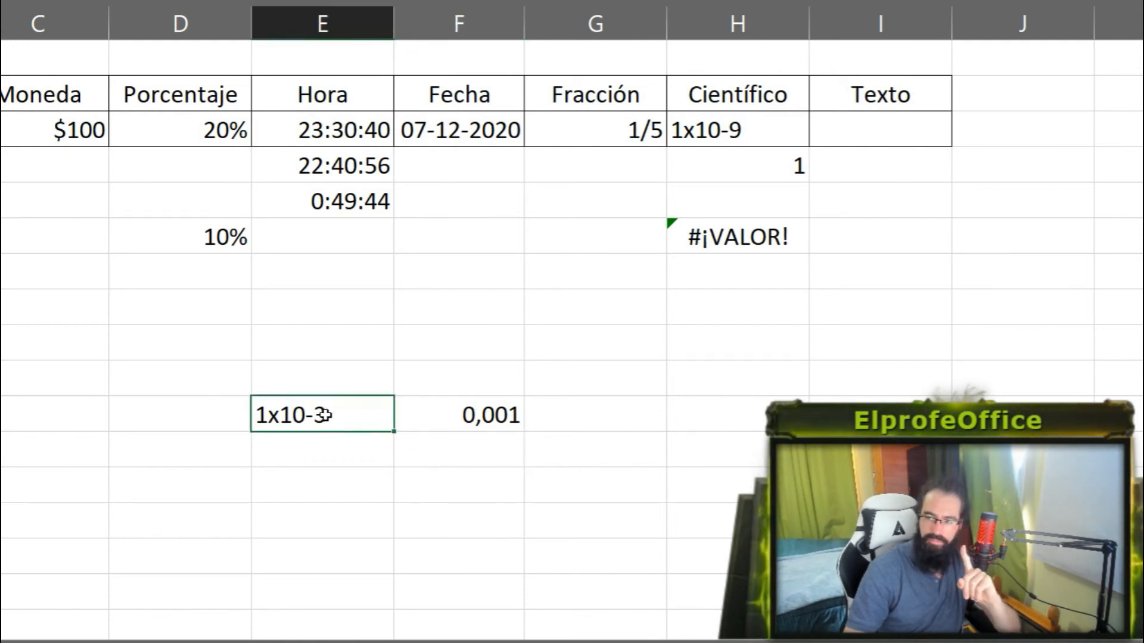
click(344, 385)
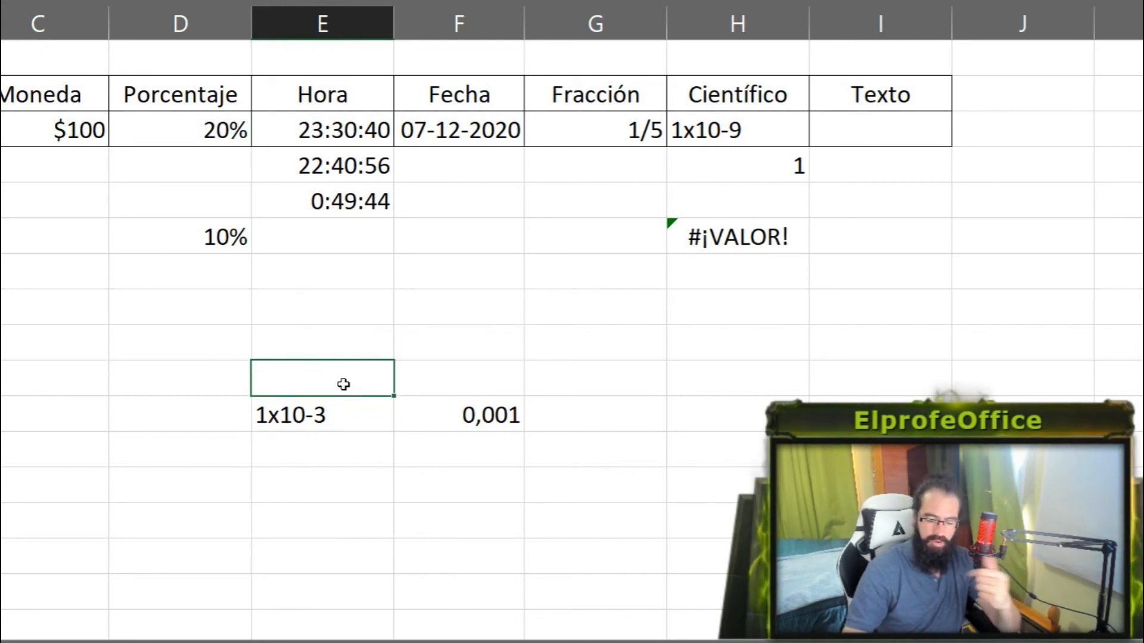
text(11e)
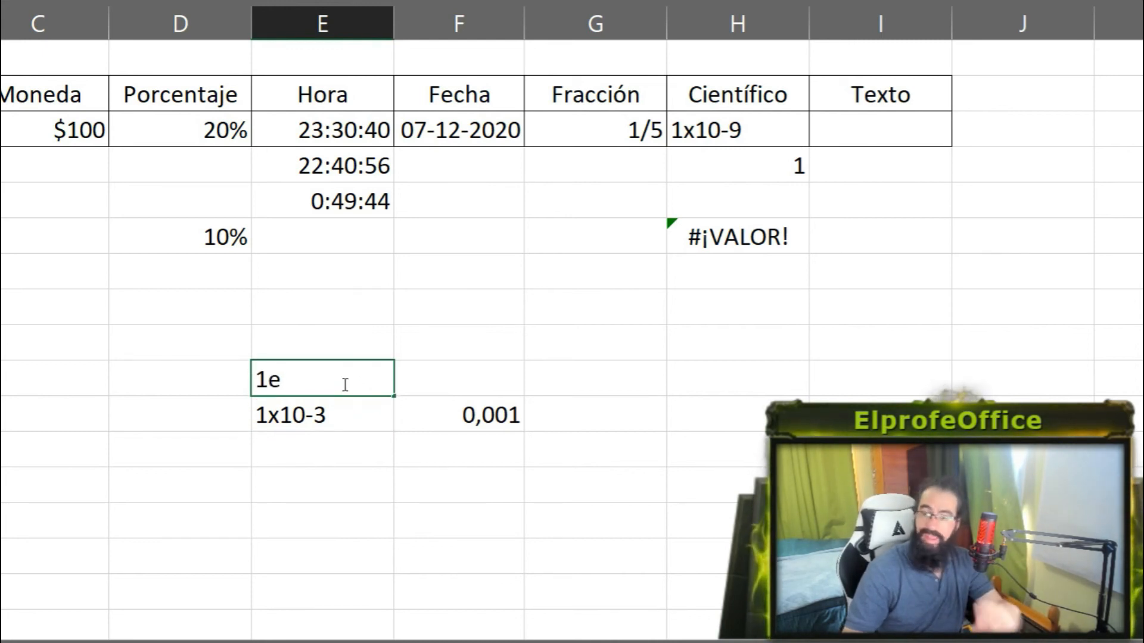
text(-3)
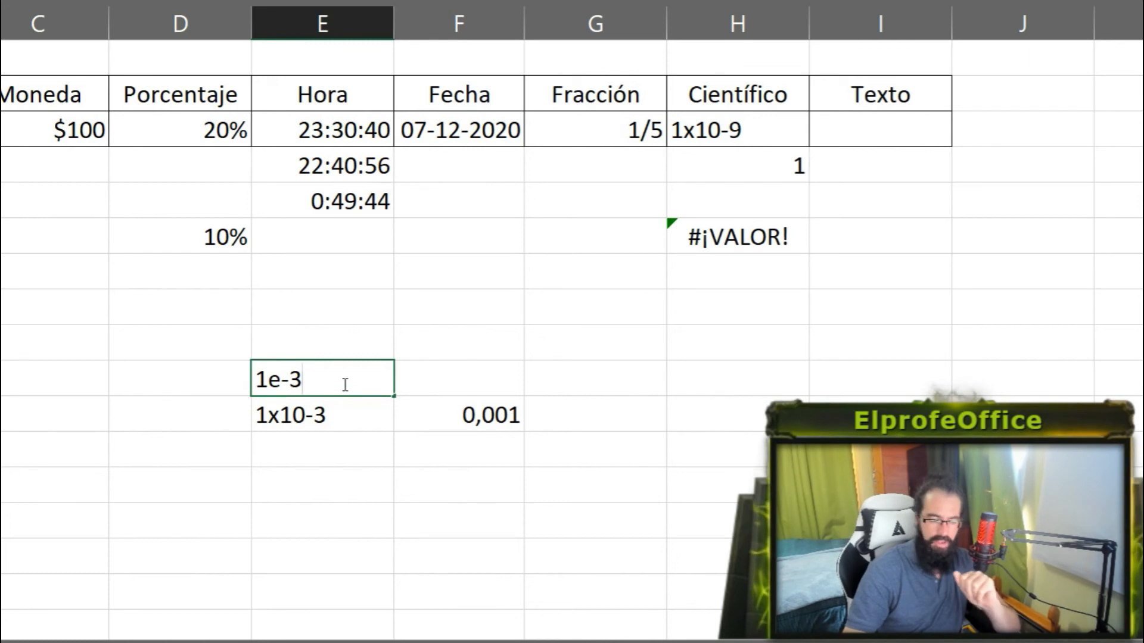
key(Return)
click(343, 384)
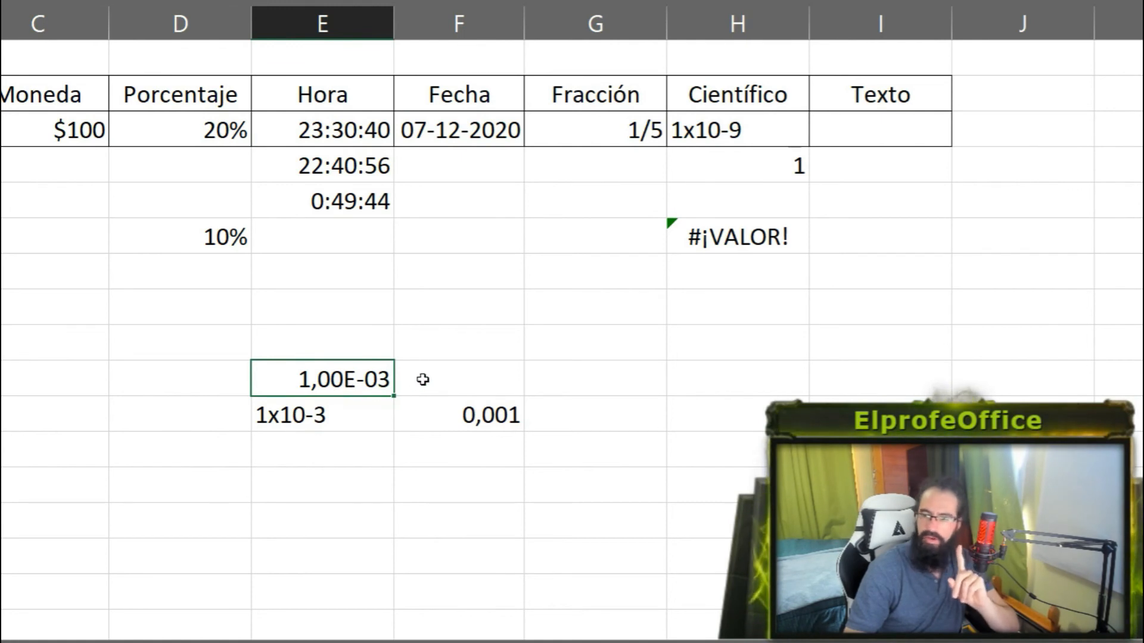
double_click(371, 379)
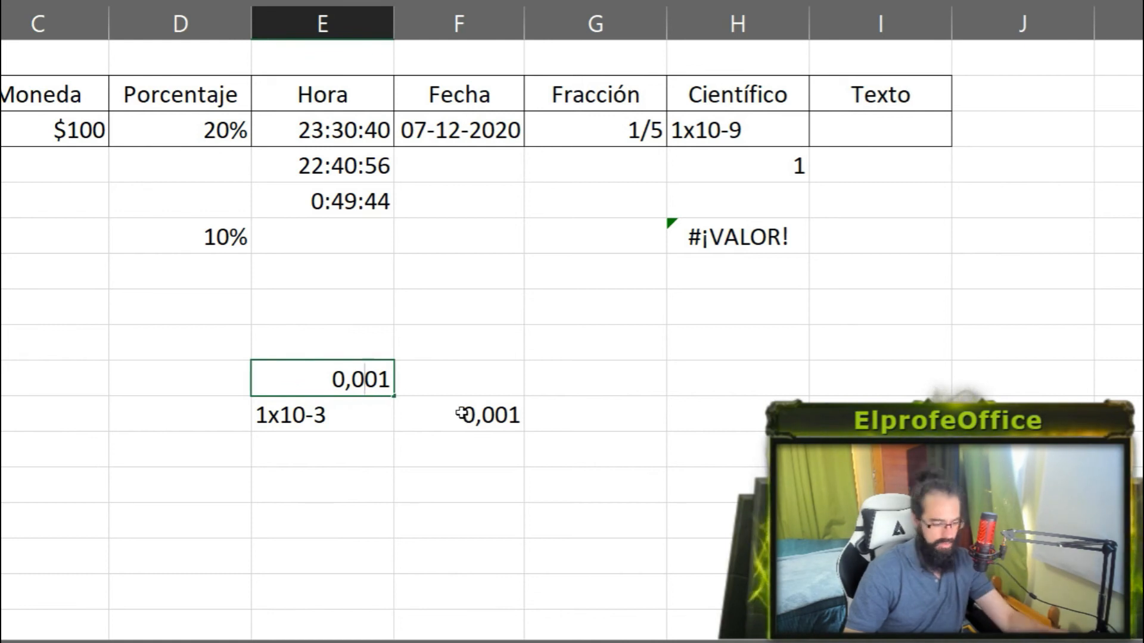
key(Escape)
- Enter 1x10^3 in cell E13 and its equivalent 1000 beside it in F13
click(332, 462)
click(326, 488)
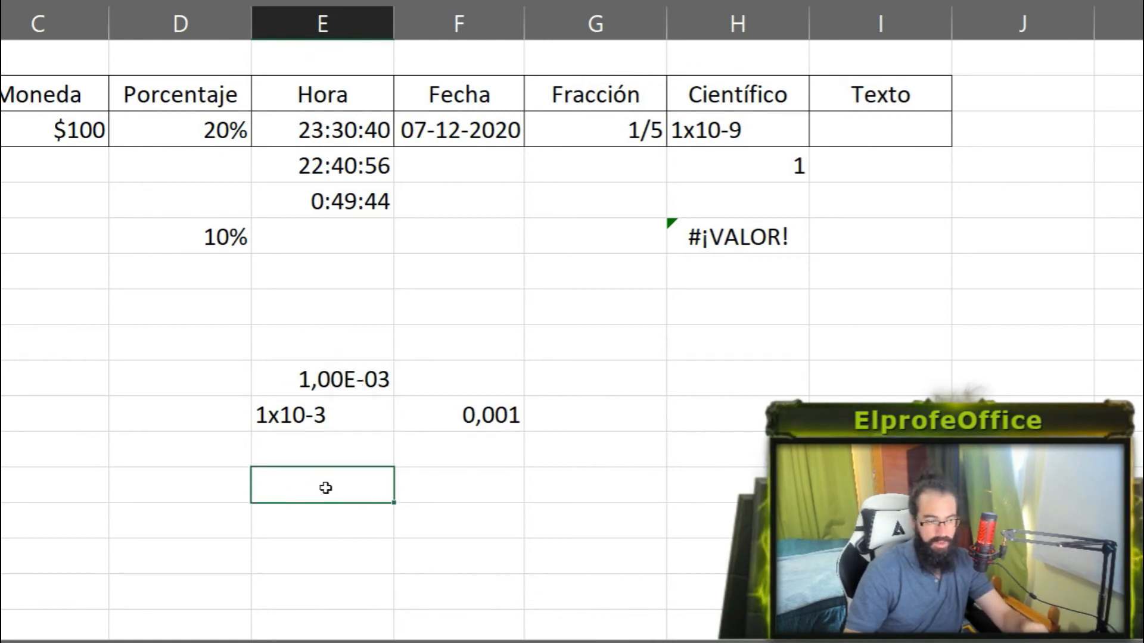
text(1x10)
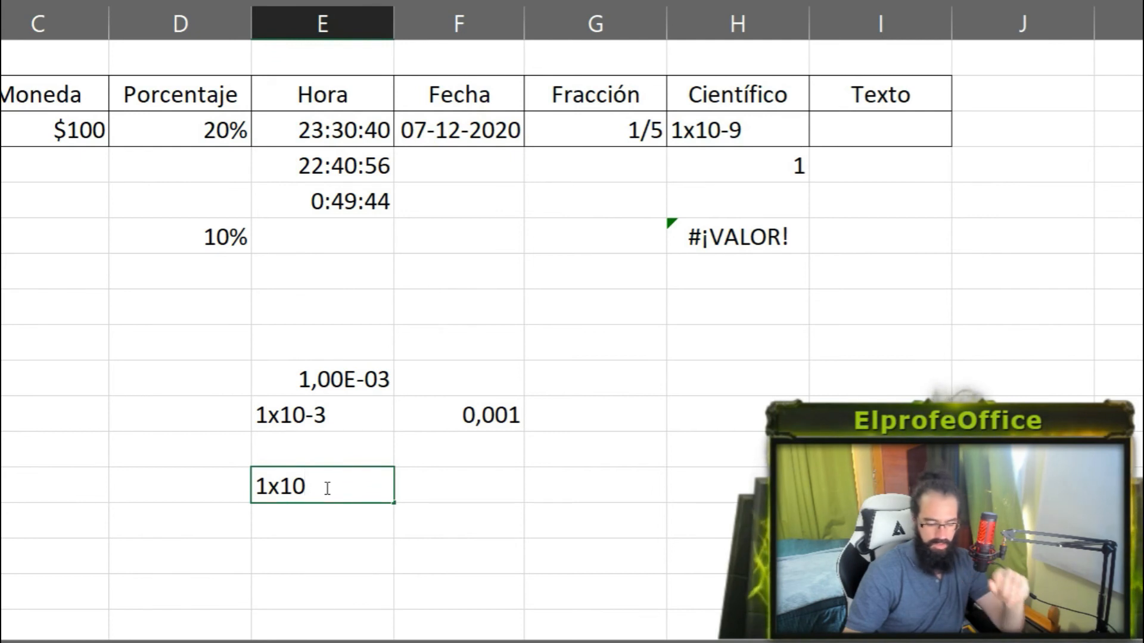
text(^3)
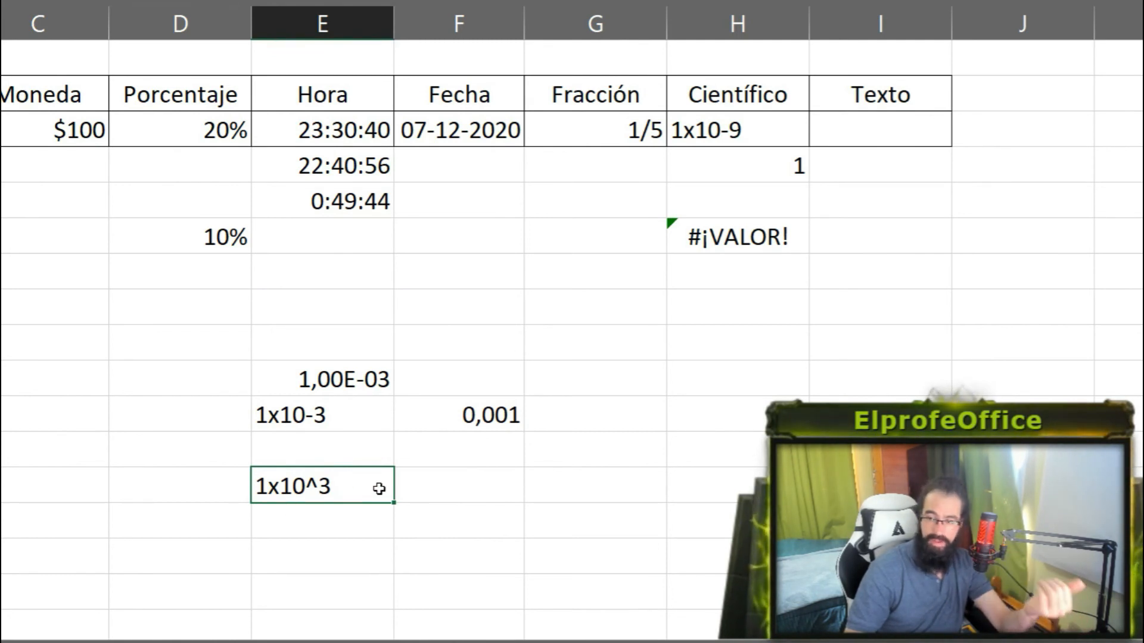
click(469, 482)
text(1000)
key(Return)
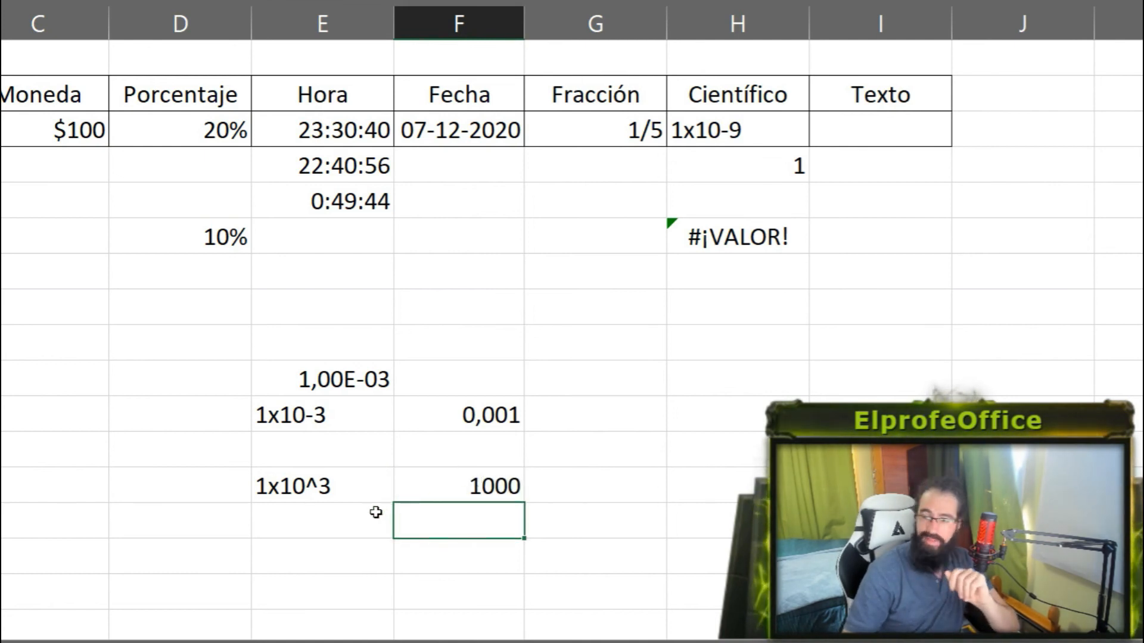
- Enter 1e3 in cell E14, below the 1x10^3 example, and inspect the cell's underlying value
scroll(327, 523, down, 1)
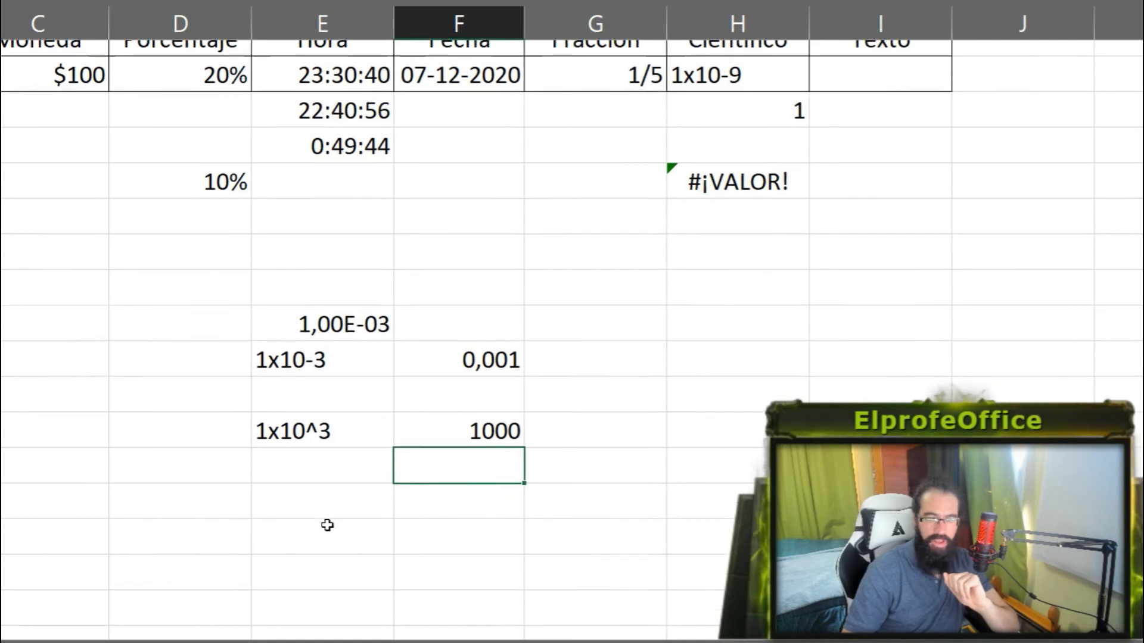
click(314, 416)
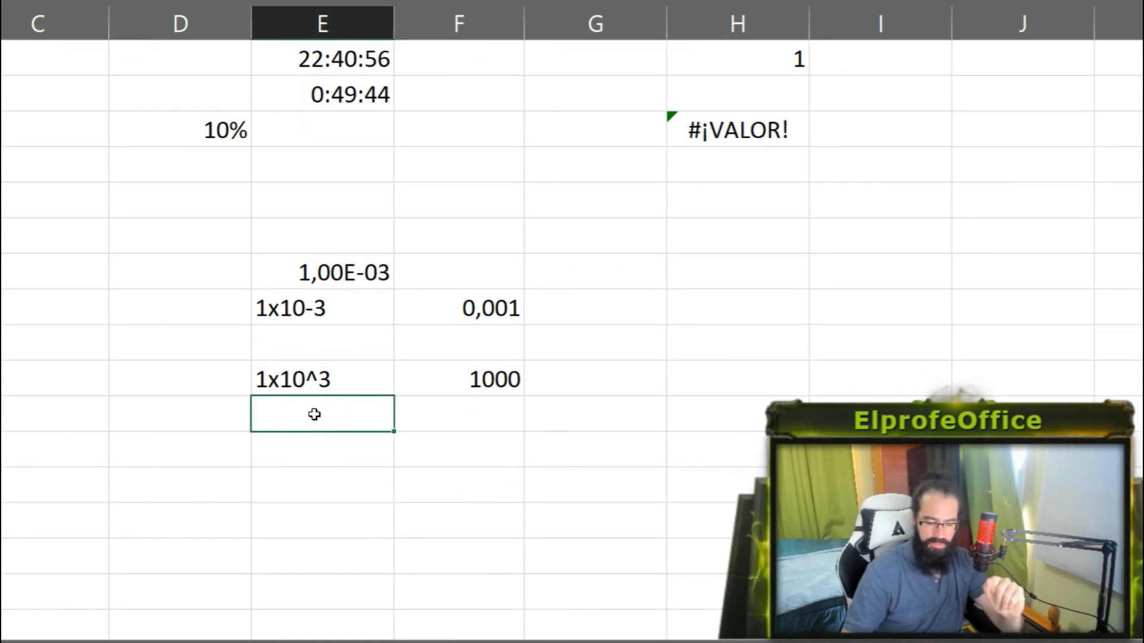
text(1e)
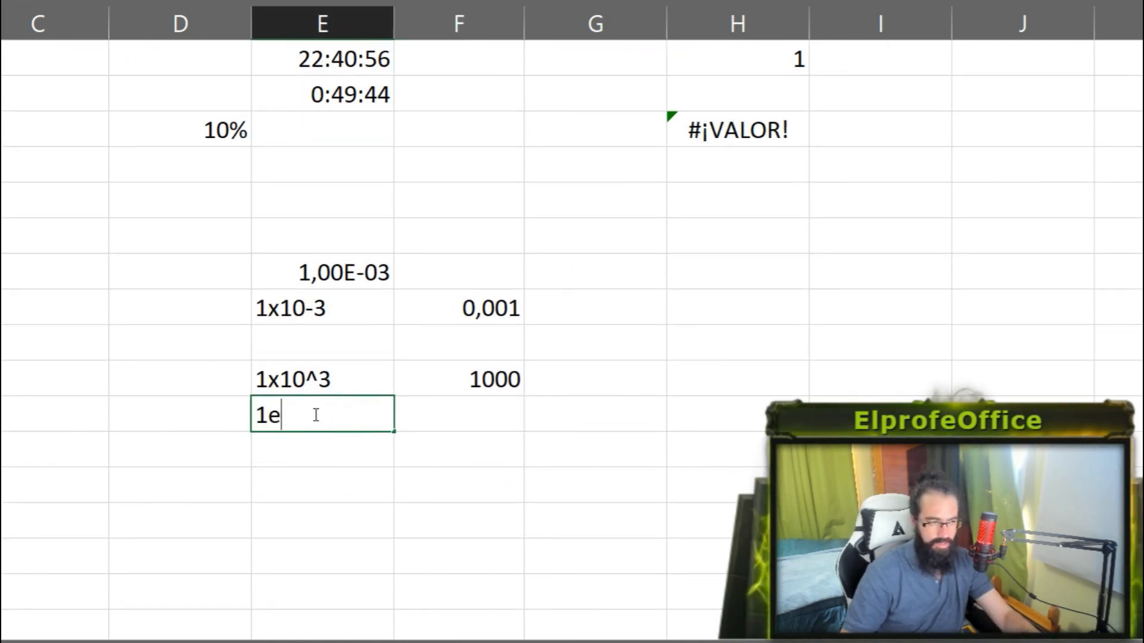
text(3)
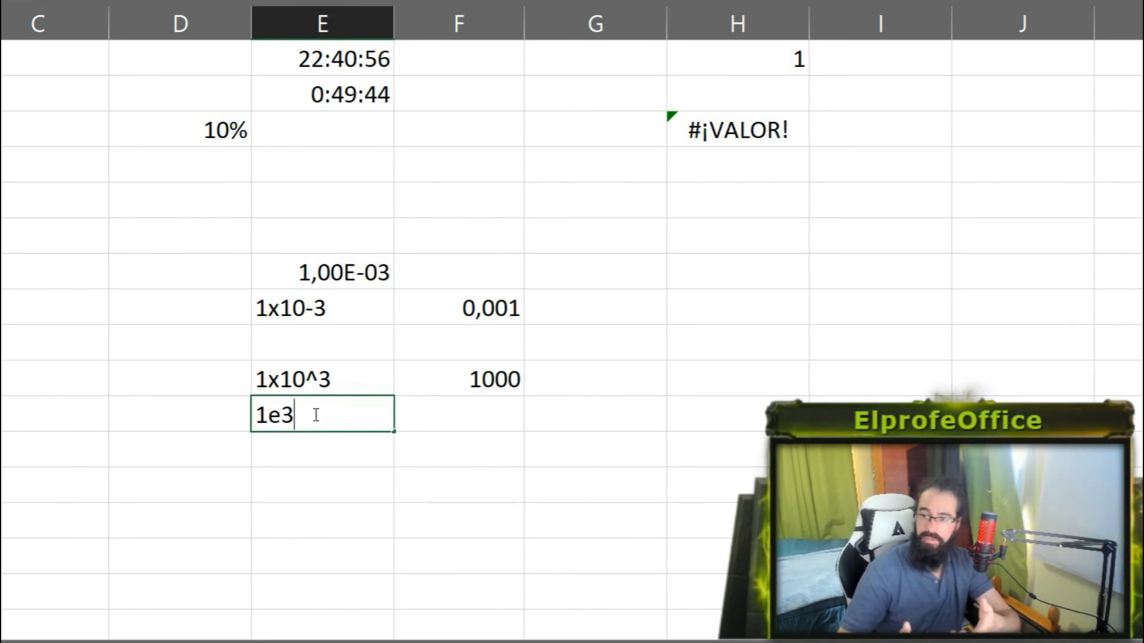
key(Return)
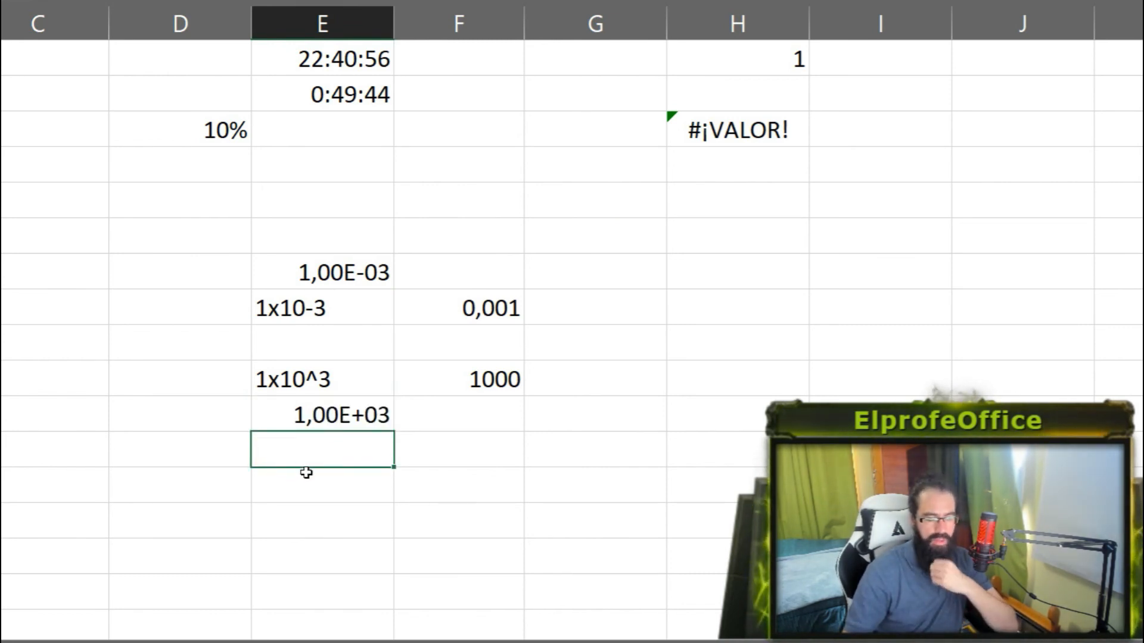
double_click(367, 414)
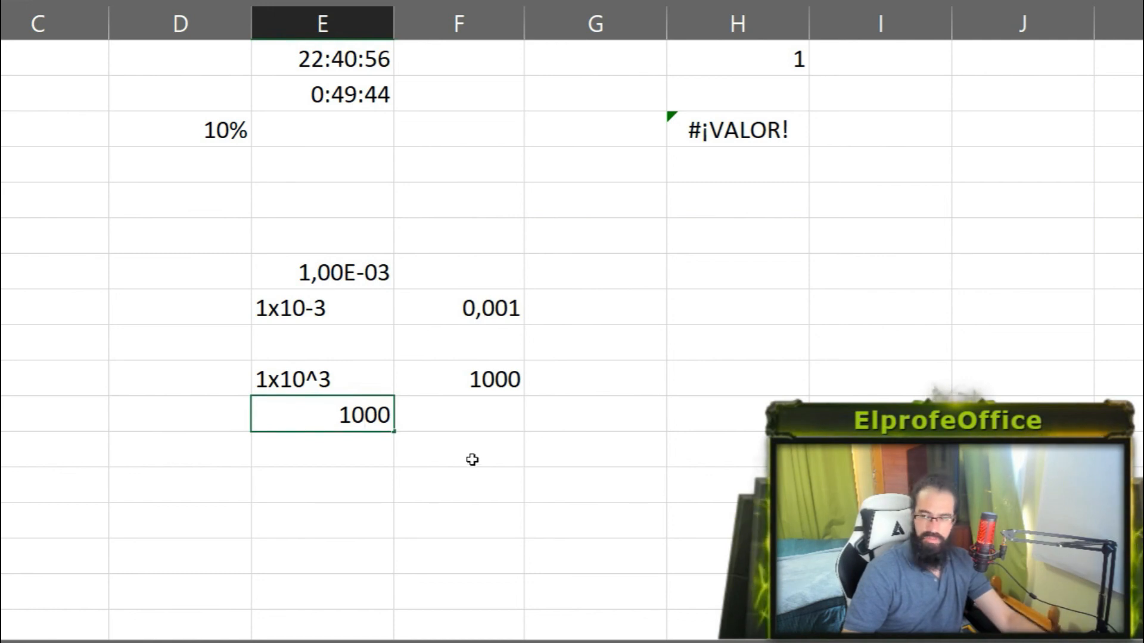
key(Escape)
- Replace the Científico example in cell H3 with 1e-9 and inspect the cell's underlying value
scroll(461, 462, up, 2)
scroll(461, 463, up, 1)
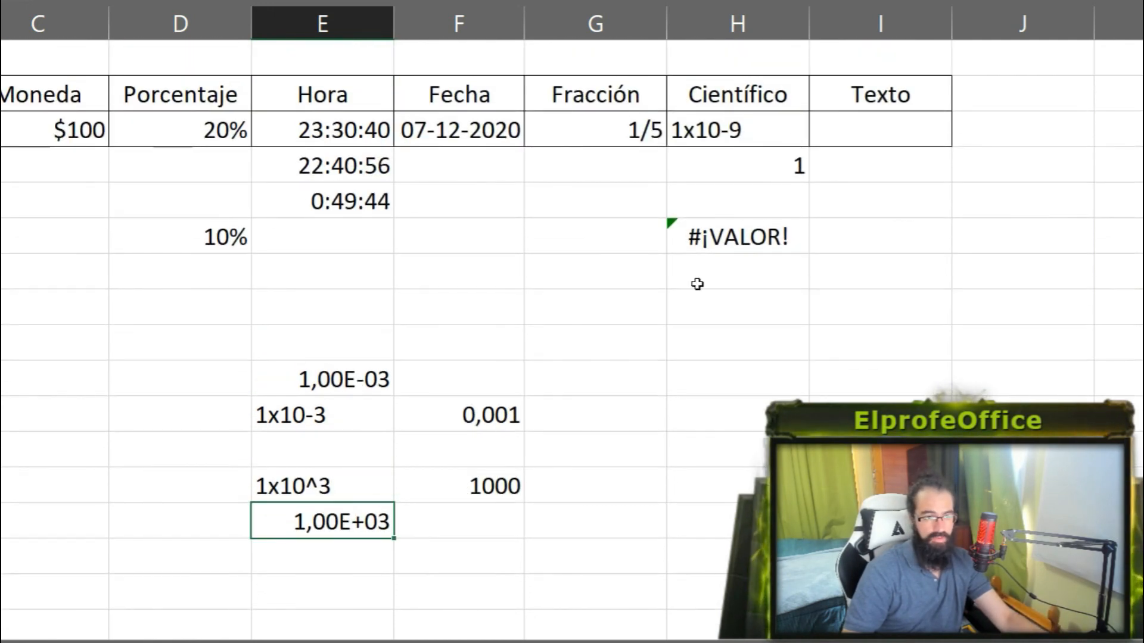
click(725, 143)
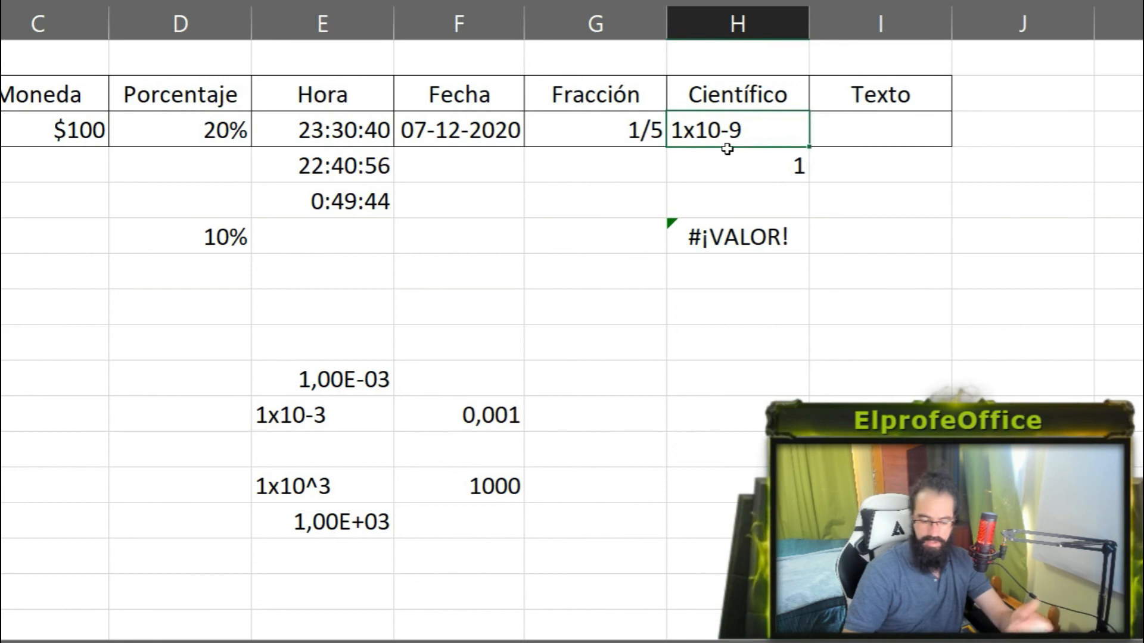
text(e-9)
key(Return)
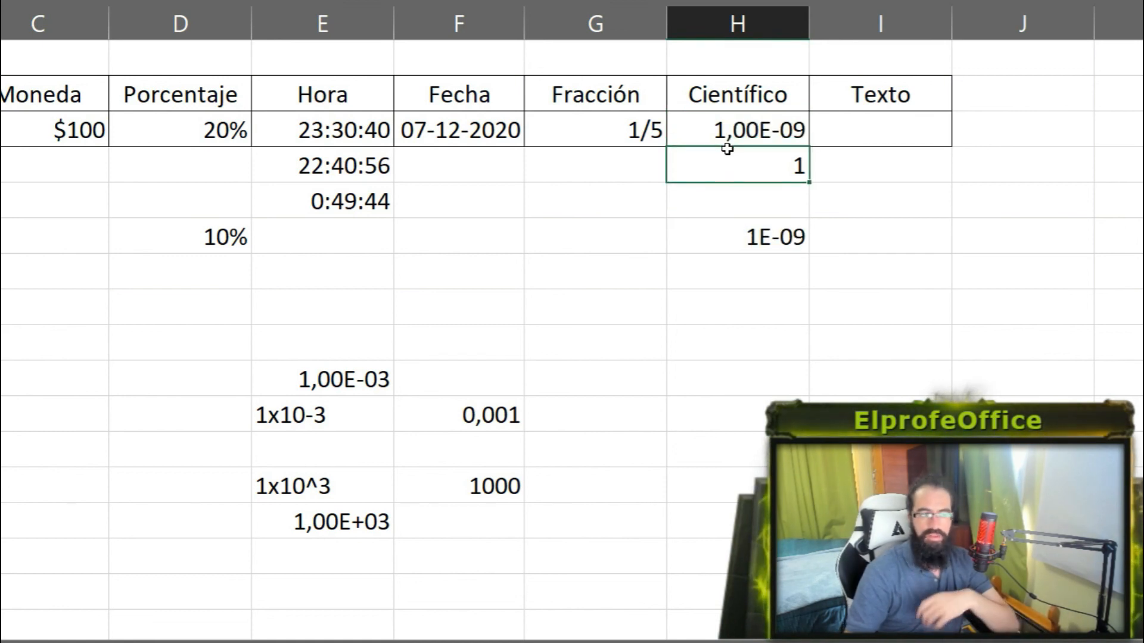
click(745, 130)
double_click(745, 129)
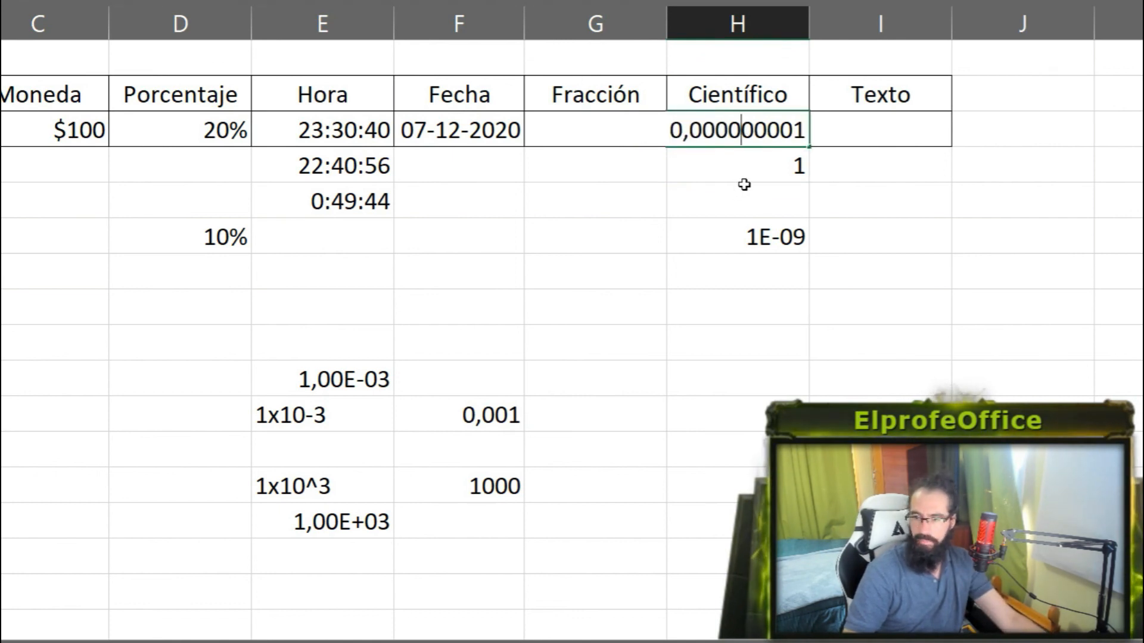
key(Escape)
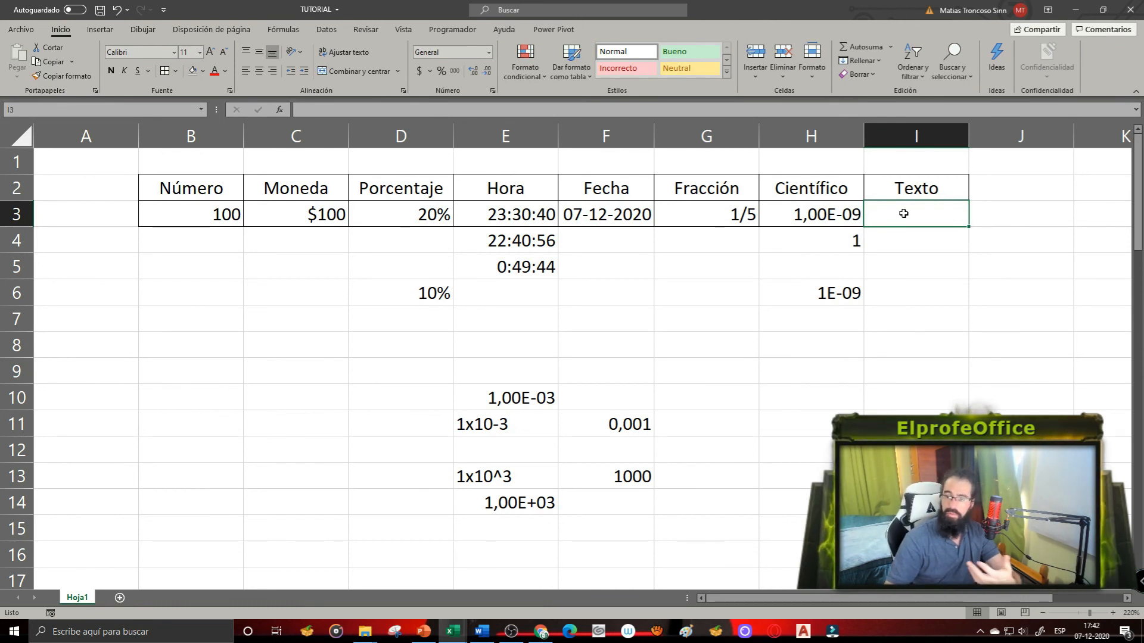
- Try entering 1-5 in cell I3 under Texto with the General format, and undo the entry
text(1-5)
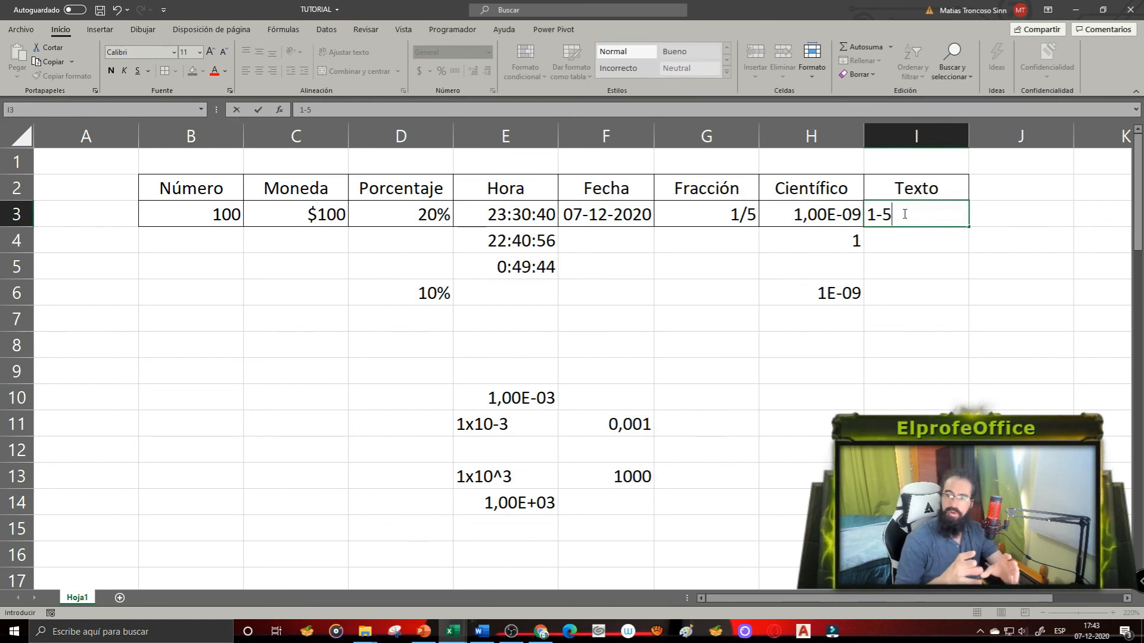
key(Return)
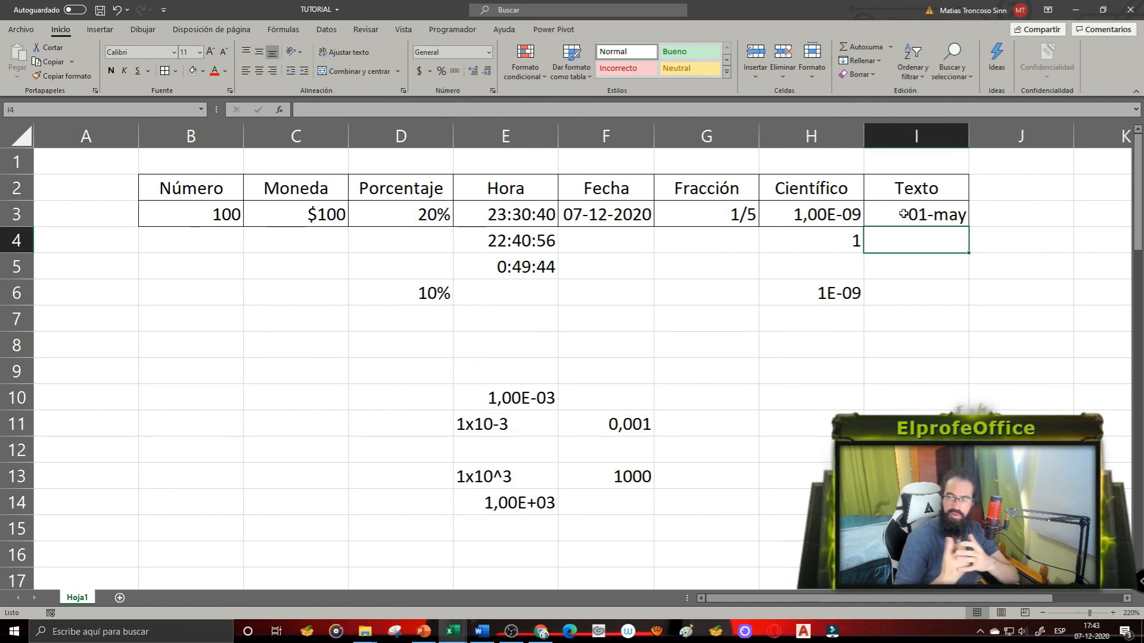
key(ctrl+z)
text(1-5)
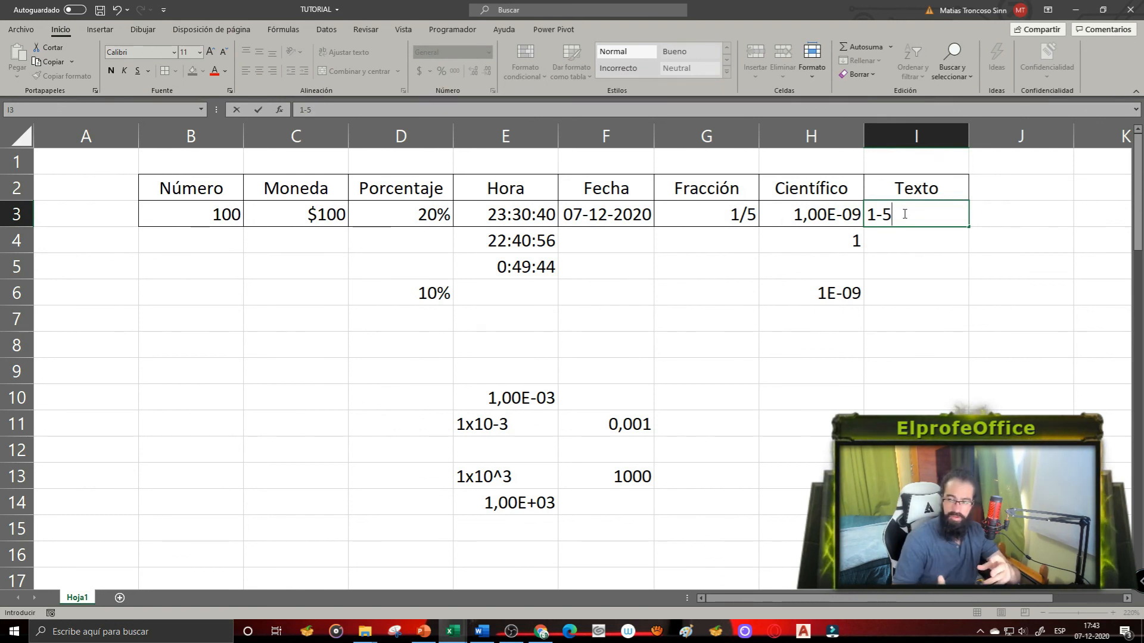
key(Escape)
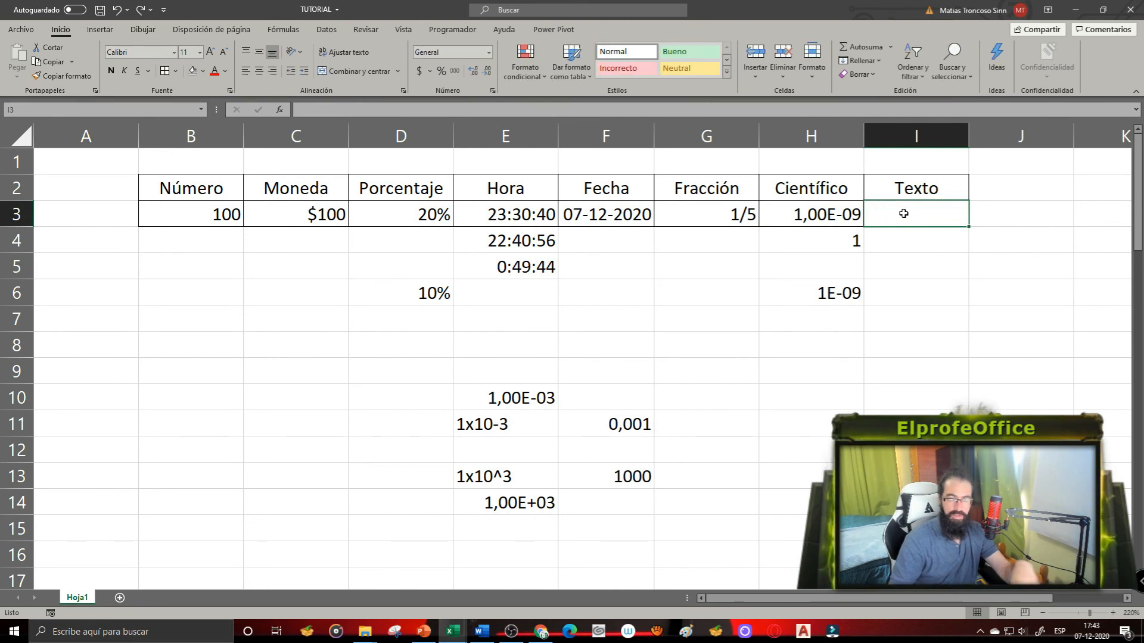
- Apply the Texto number format to cell I3 and enter 1-5 in it
key(ctrl+1)
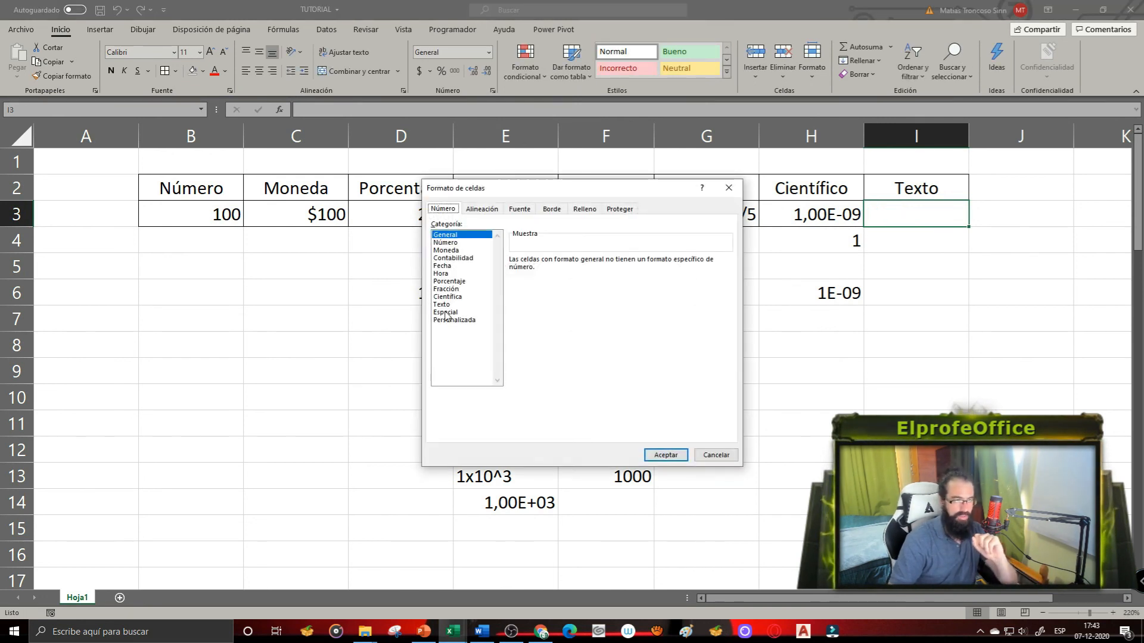
click(446, 305)
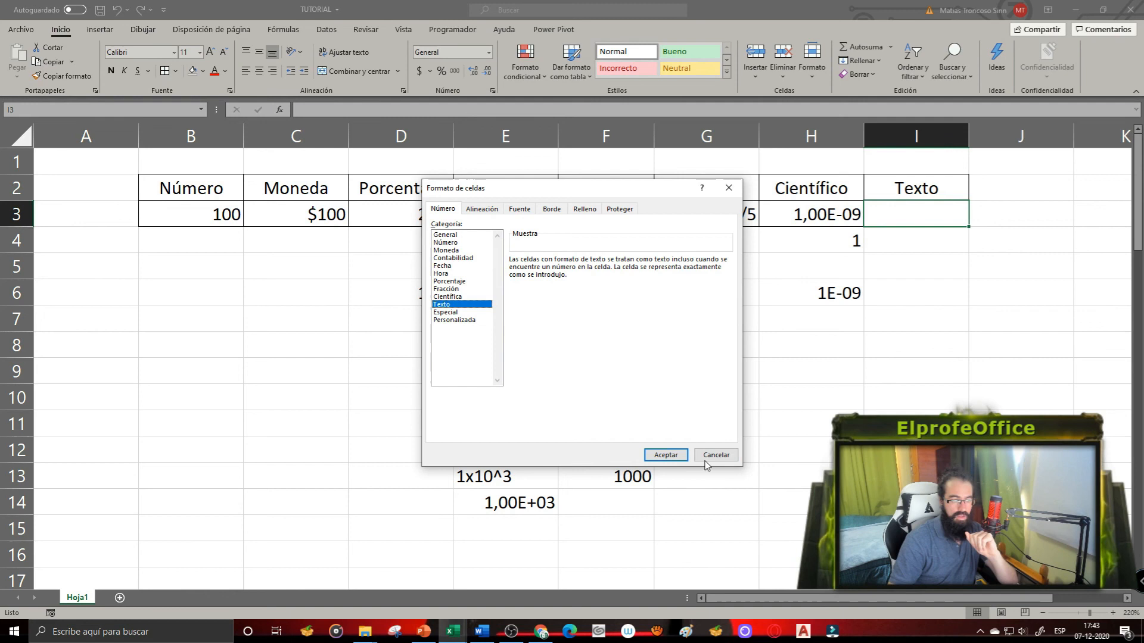
click(666, 455)
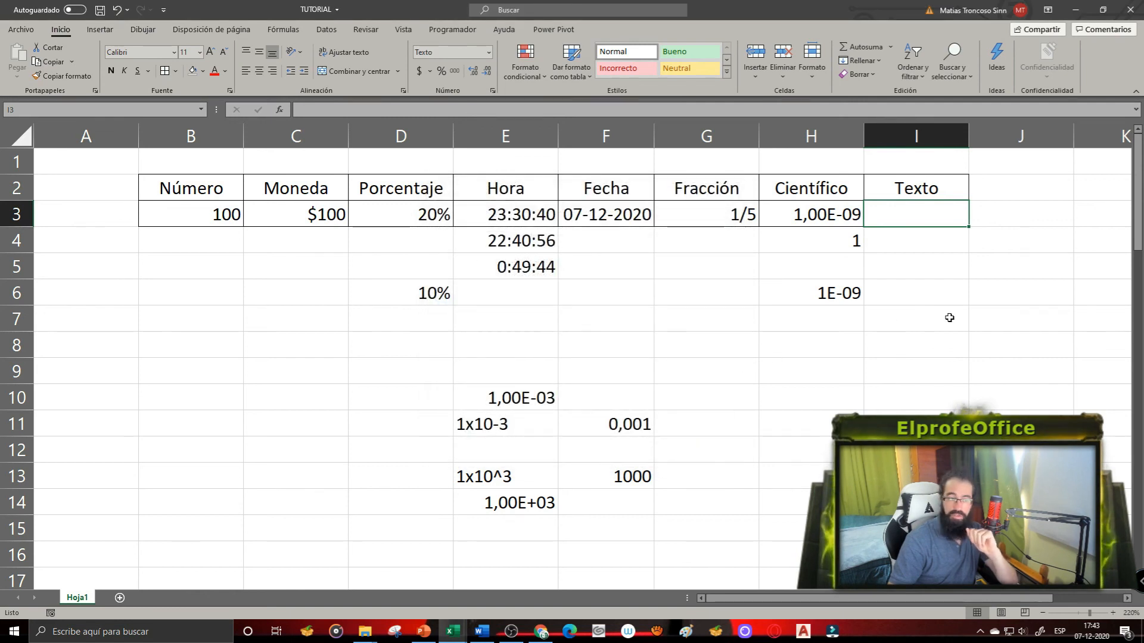
text(1-8)
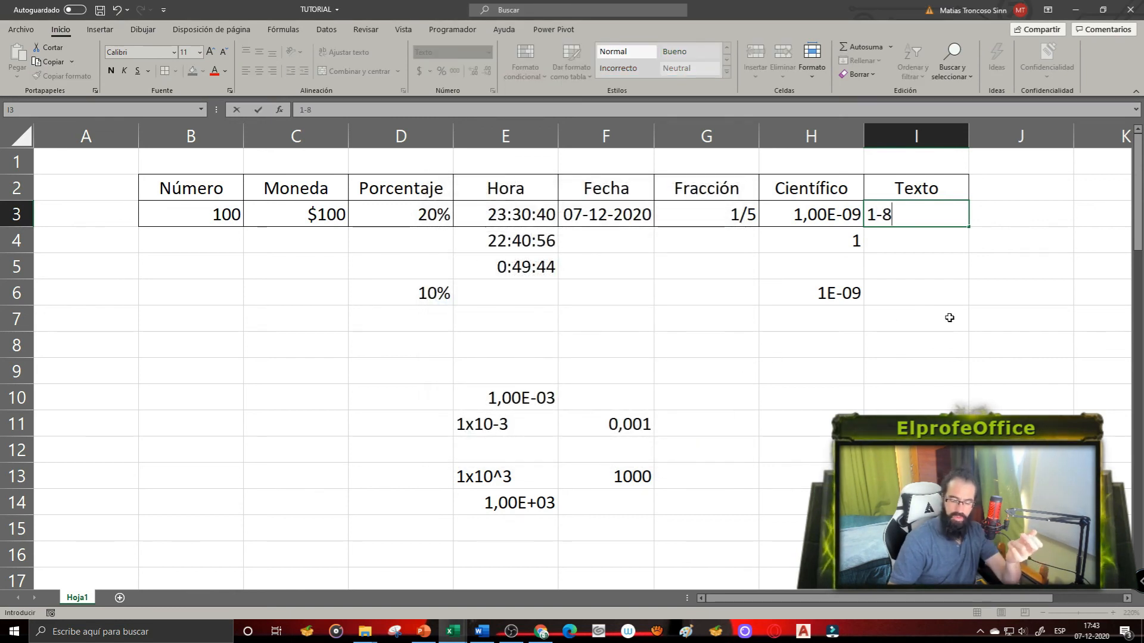
key(BackSpace)
text(5)
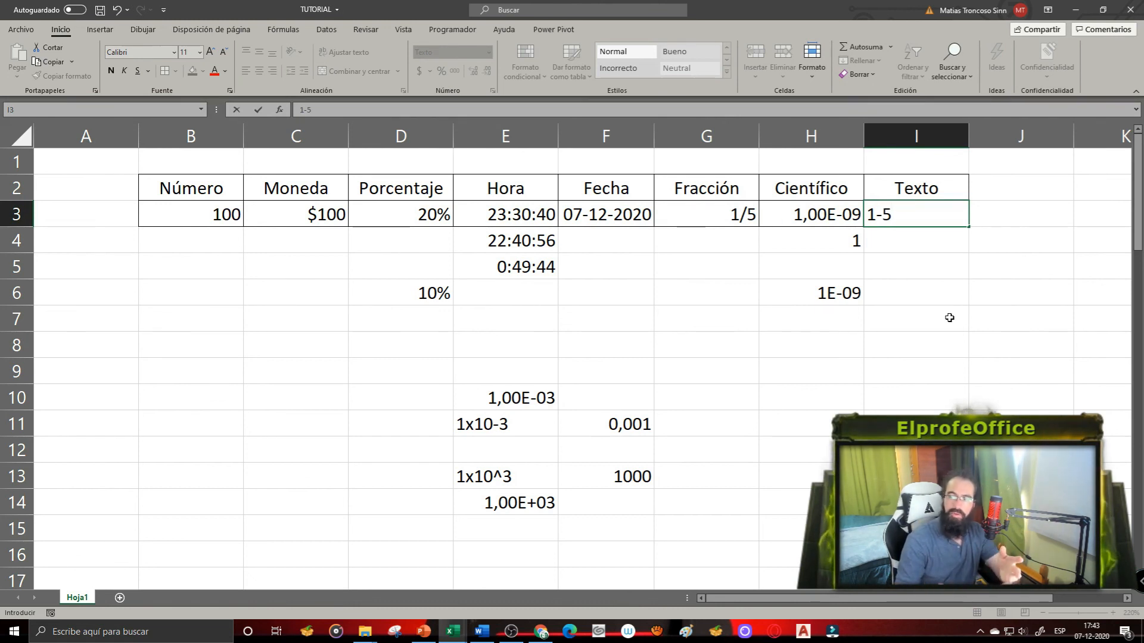
key(Return)
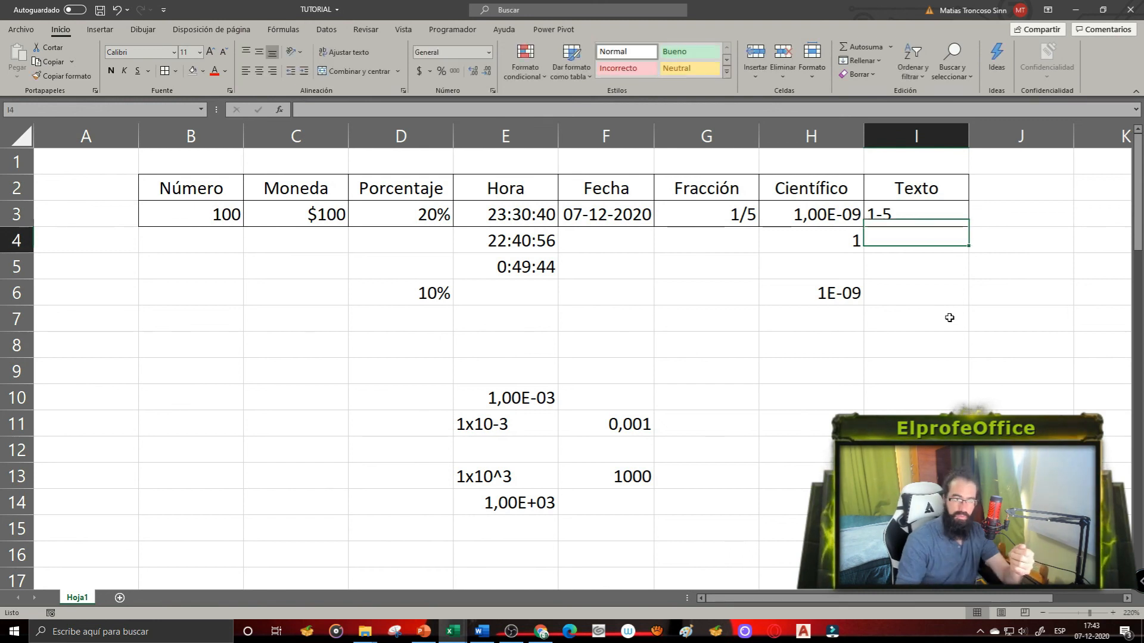